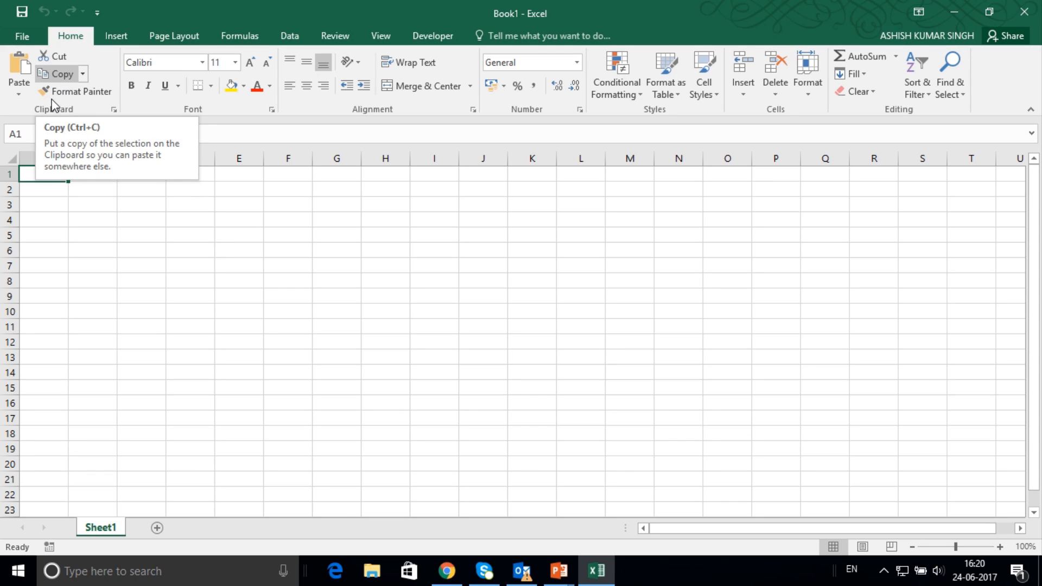
Enter a and b in cells B2 and C2, and c and d in cells B3 and C3.
{"action": "left_click", "coordinate": [88, 190]}
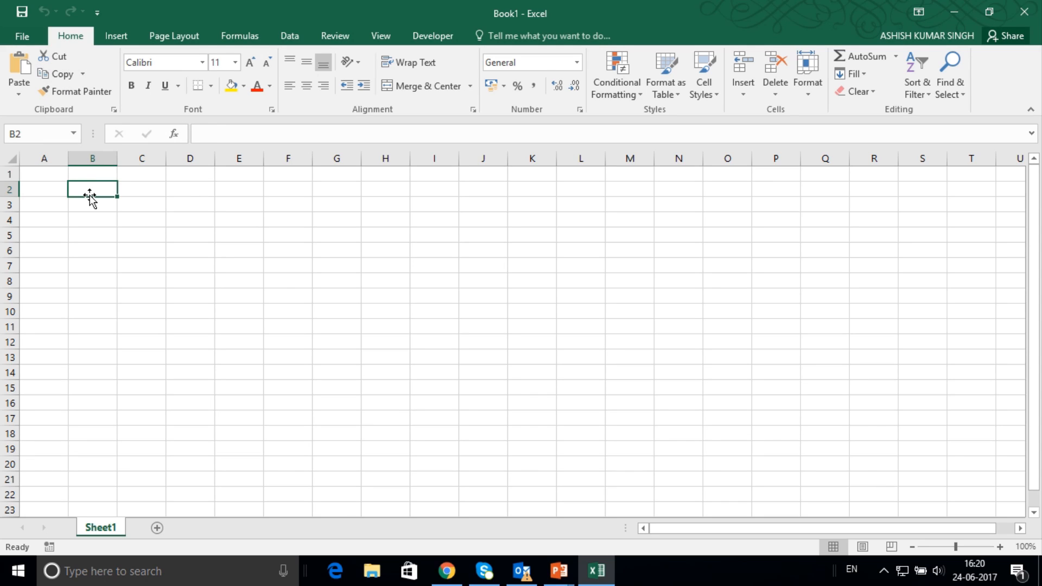
{"action": "type", "text": "a"}
{"action": "key", "text": "Tab"}
{"action": "type", "text": "b"}
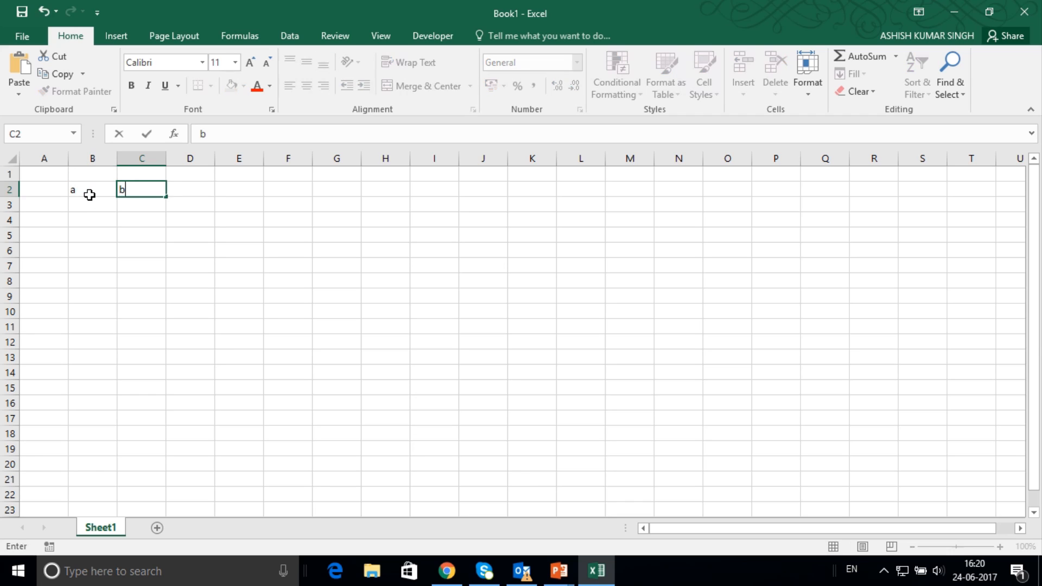
{"action": "key", "text": "Down"}
{"action": "key", "text": "Left"}
{"action": "type", "text": "c"}
{"action": "key", "text": "Return"}
{"action": "key", "text": "Right"}
{"action": "key", "text": "Up"}
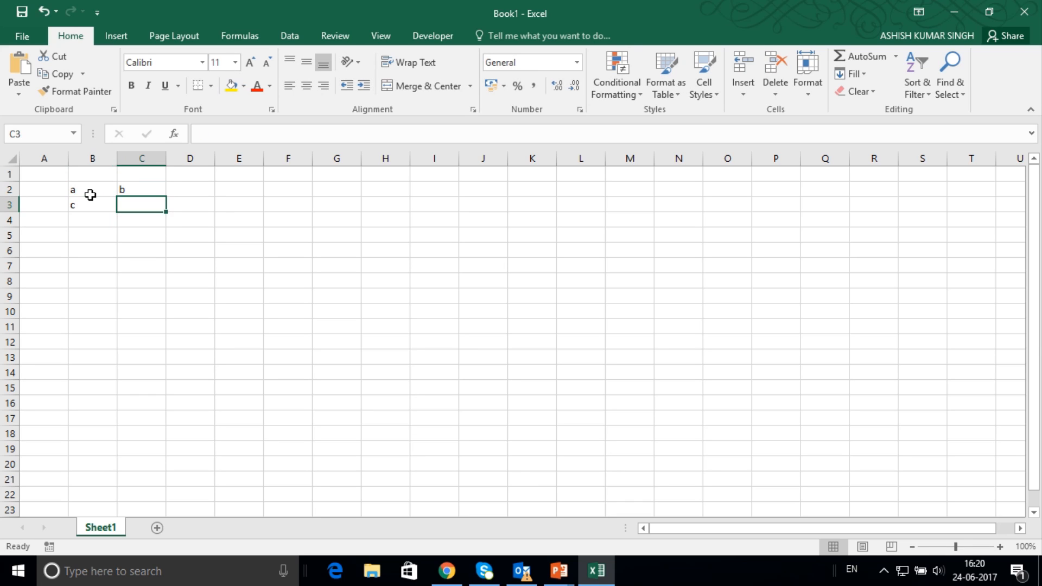
{"action": "type", "text": "d"}
{"action": "key", "text": "Return"}
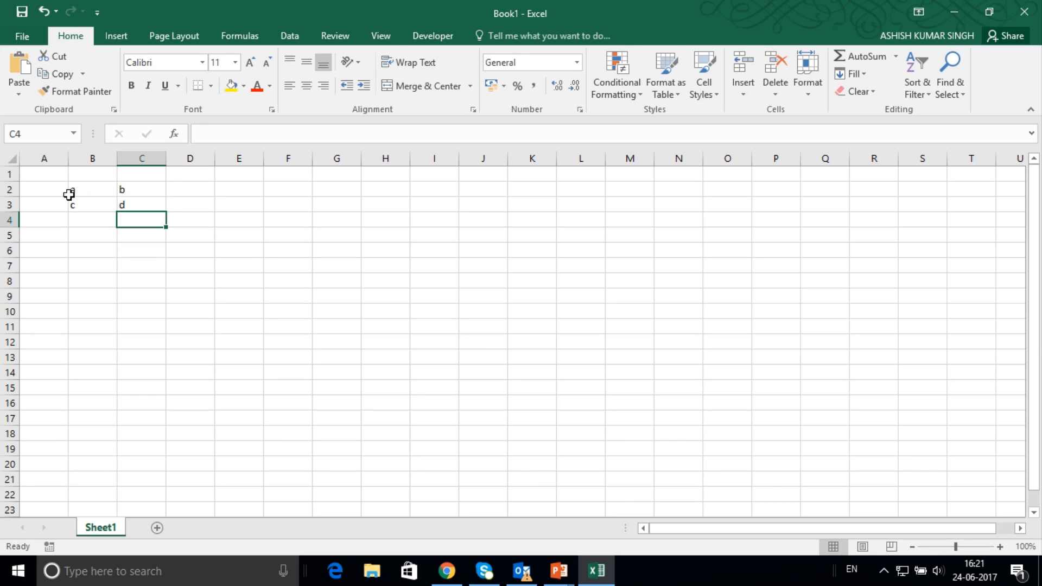
Cut the block B2:C3 and paste it with its top corner at D5.
{"action": "left_click_drag", "start_coordinate": [76, 188], "coordinate": [150, 212]}
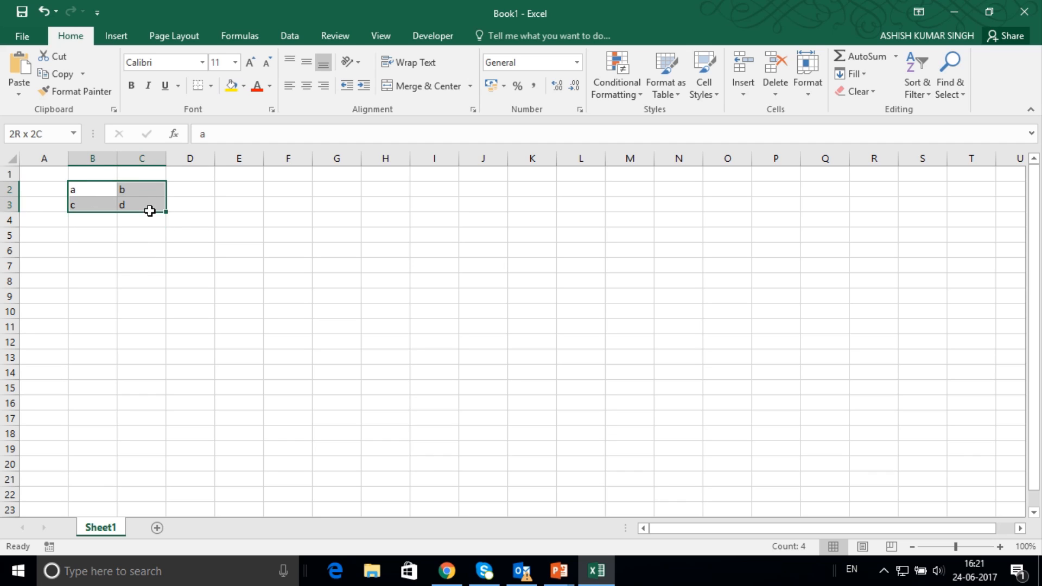
{"action": "left_click", "coordinate": [53, 73]}
{"action": "left_click", "coordinate": [193, 237]}
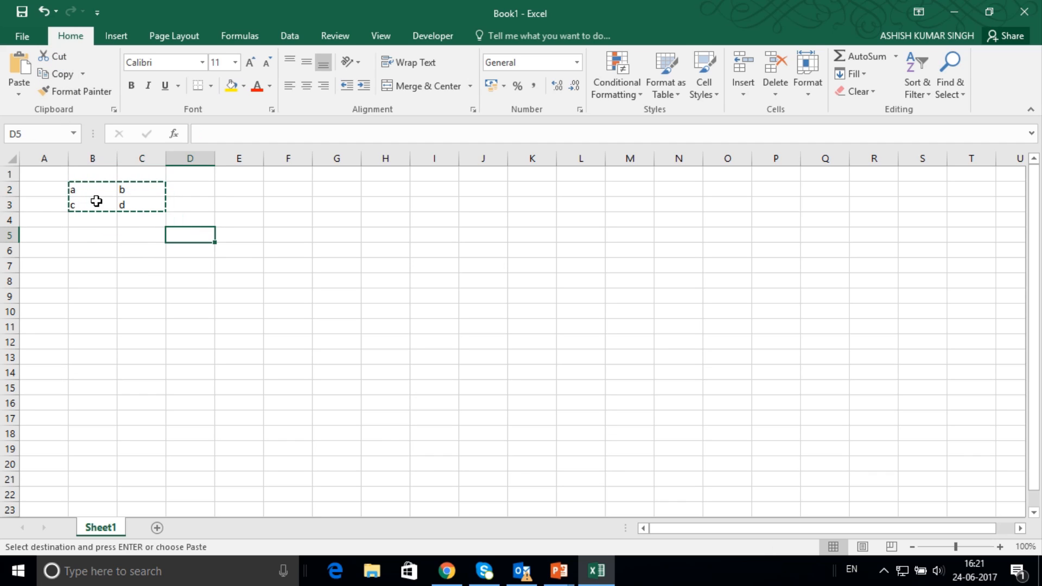
{"action": "left_click", "coordinate": [20, 70]}
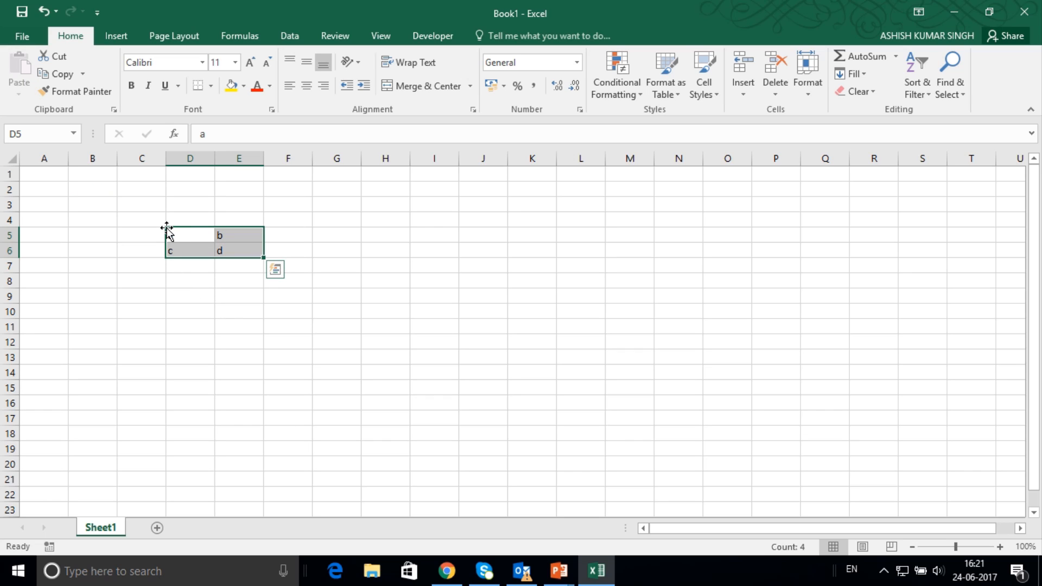
Move the D5:E6 block to F9:G10, and cut and paste it from there to A2.
{"action": "left_click_drag", "start_coordinate": [166, 229], "coordinate": [312, 293]}
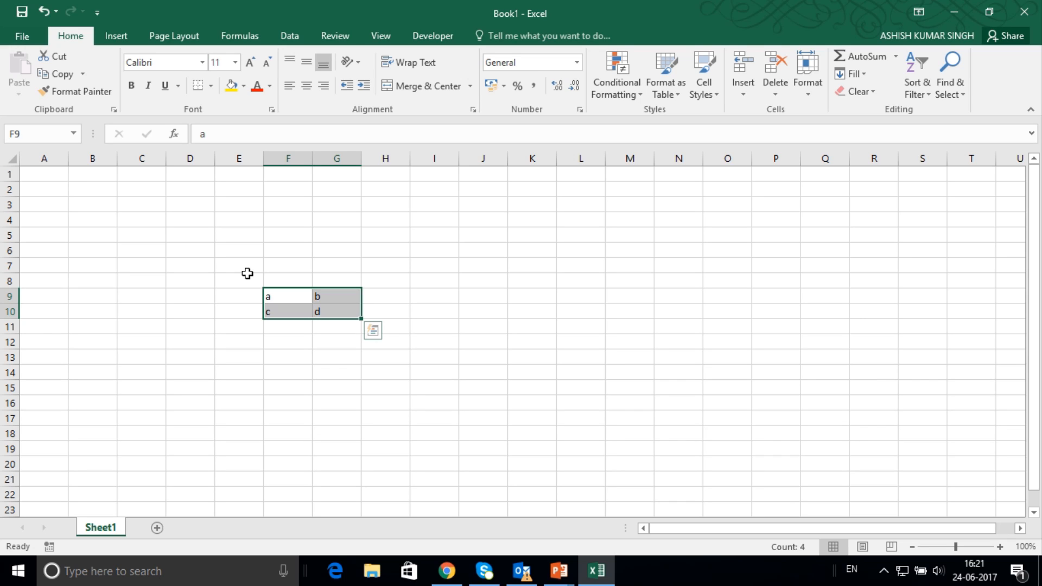
{"action": "key", "text": "ctrl+c"}
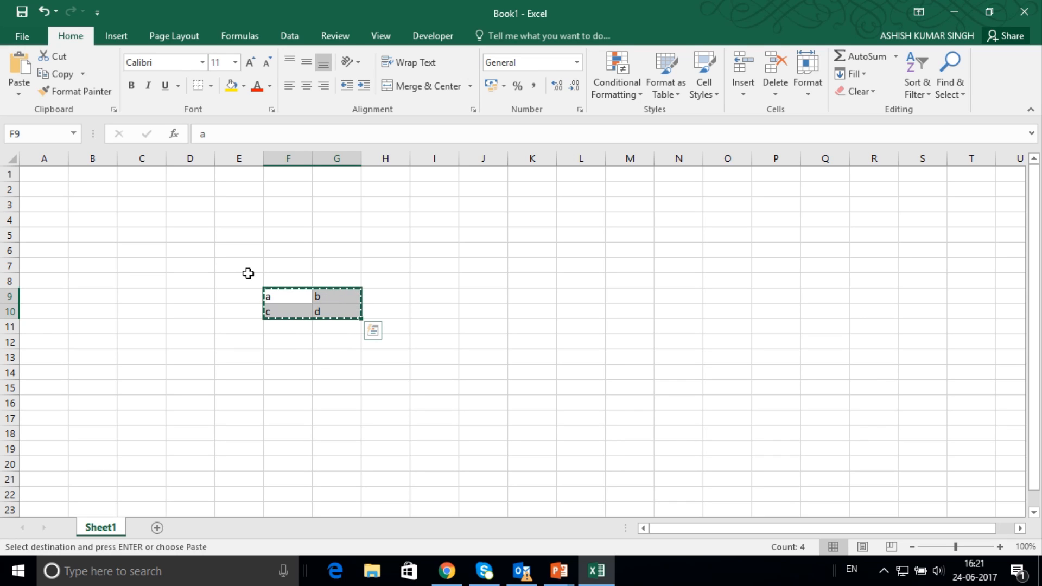
{"action": "left_click", "coordinate": [32, 186]}
{"action": "key", "text": "ctrl+v"}
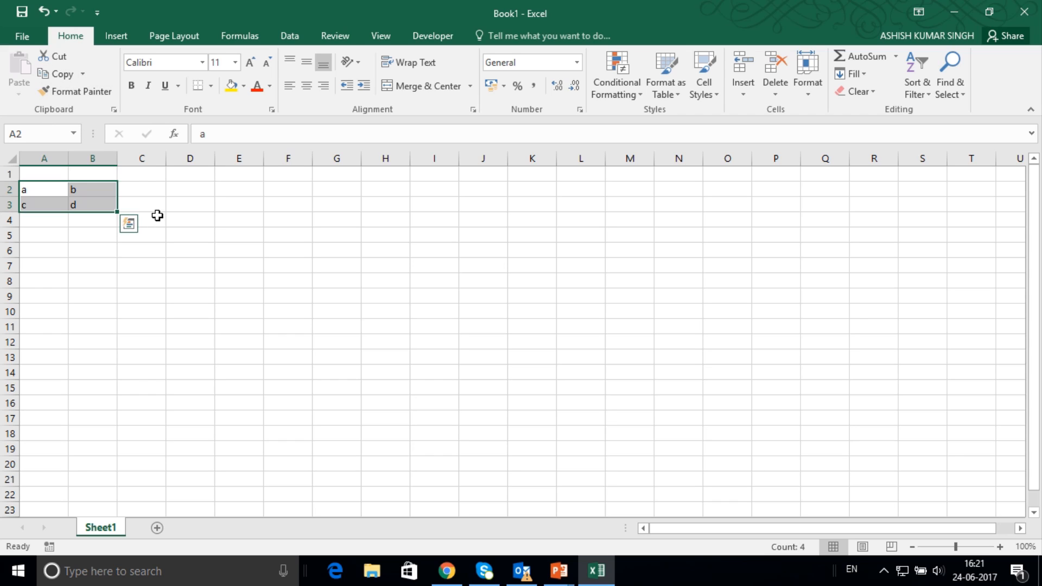
Copy the block A2:B3 and paste it with its top corner at C5.
{"action": "left_click", "coordinate": [157, 216]}
{"action": "left_click_drag", "start_coordinate": [37, 188], "coordinate": [84, 206]}
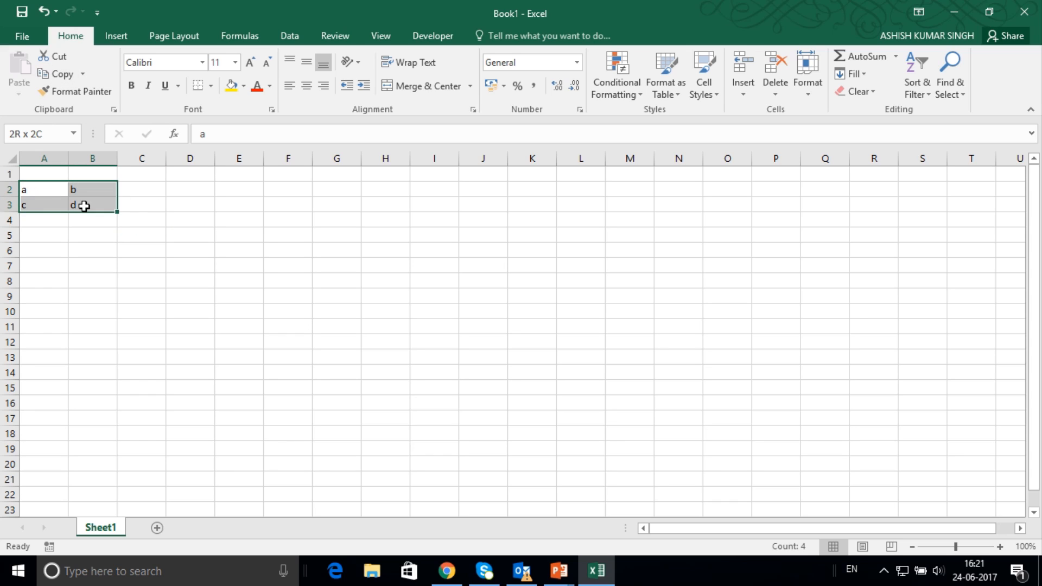
{"action": "left_click", "coordinate": [57, 74]}
{"action": "left_click", "coordinate": [136, 235]}
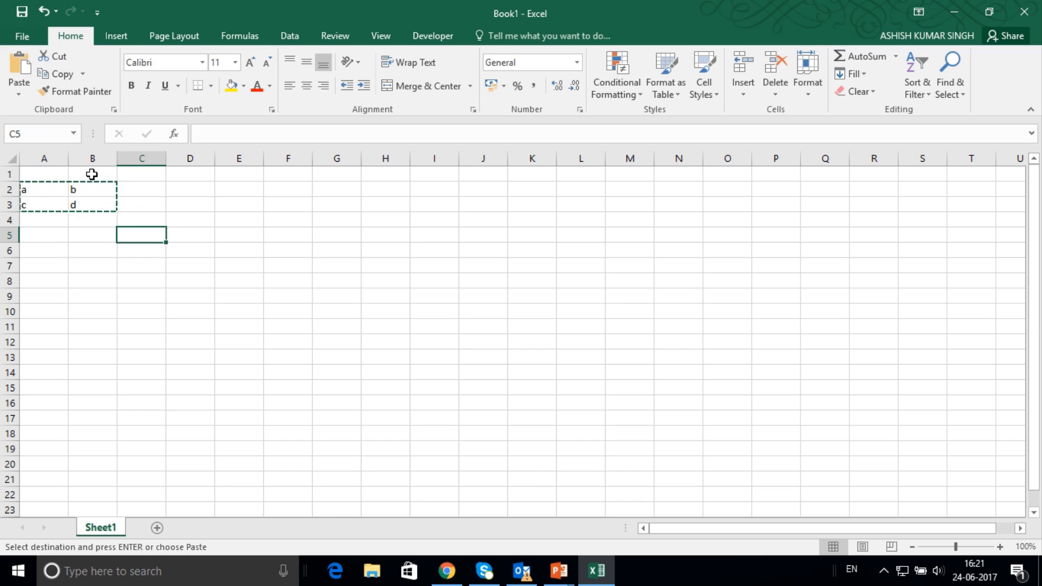
{"action": "left_click", "coordinate": [23, 73]}
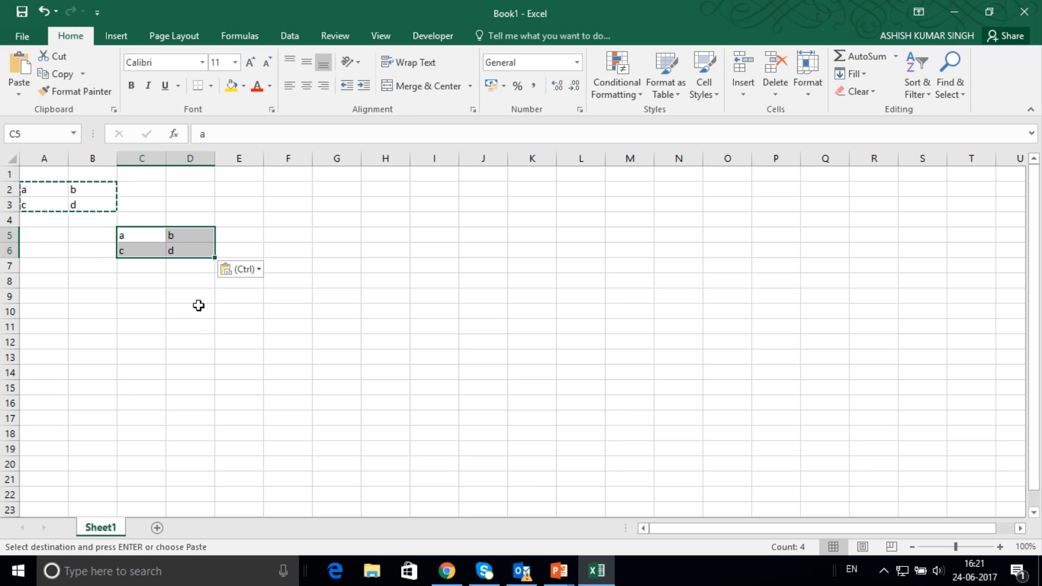
Try auto-filling C5:D6 down to row 15 and to row 18, undoing each fill, and fill the block across to column H.
{"action": "left_click_drag", "start_coordinate": [216, 257], "coordinate": [217, 393]}
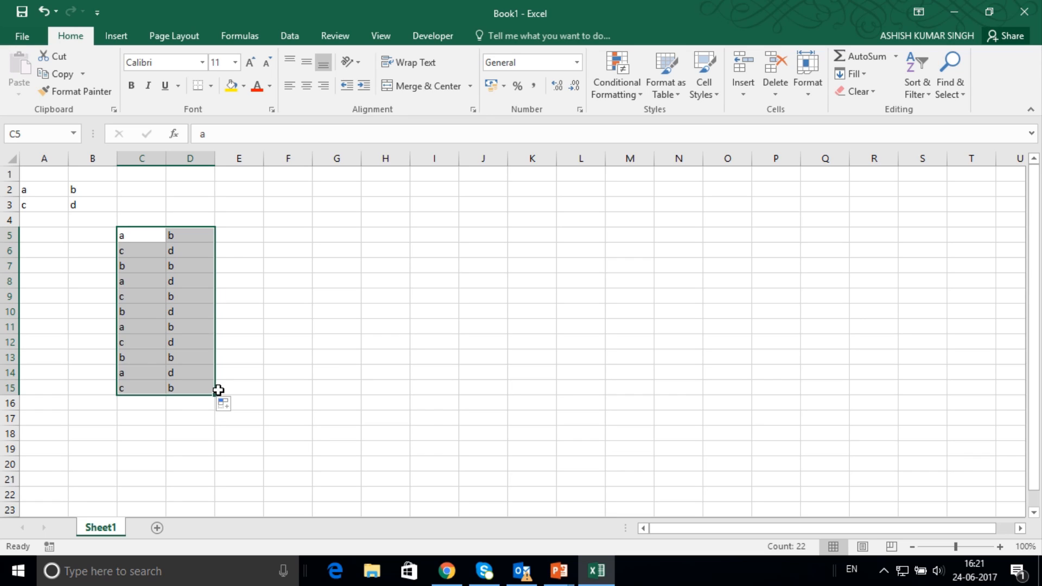
{"action": "key", "text": "ctrl+z"}
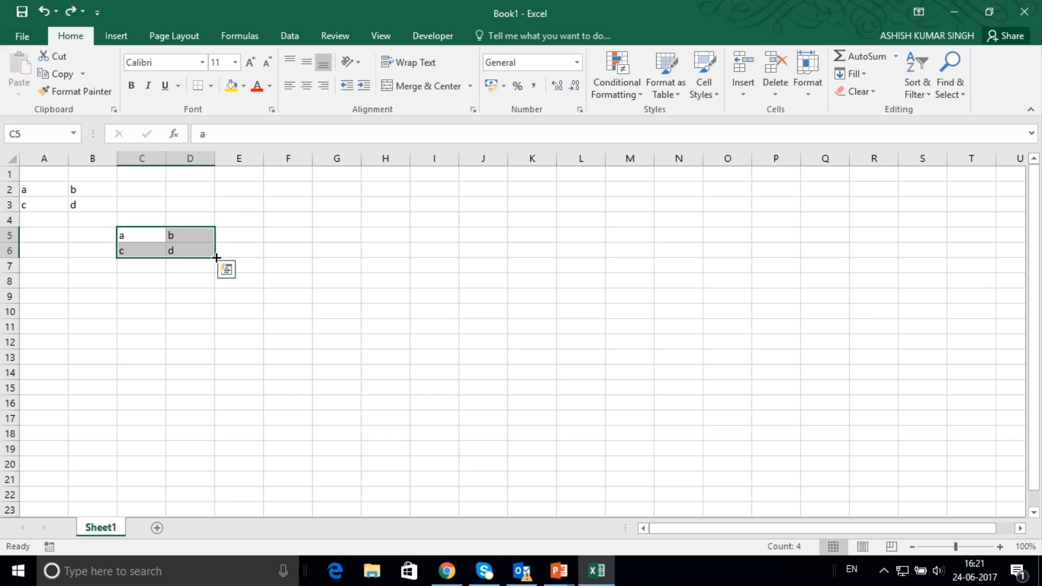
{"action": "left_click_drag", "start_coordinate": [216, 258], "coordinate": [215, 441]}
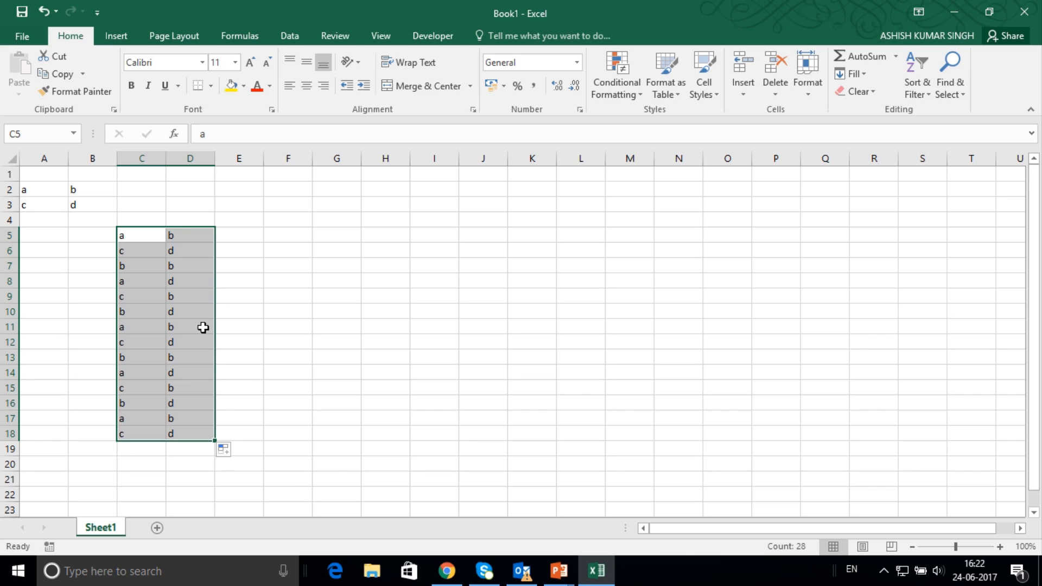
{"action": "key", "text": "ctrl+z"}
{"action": "left_click_drag", "start_coordinate": [216, 260], "coordinate": [419, 278]}
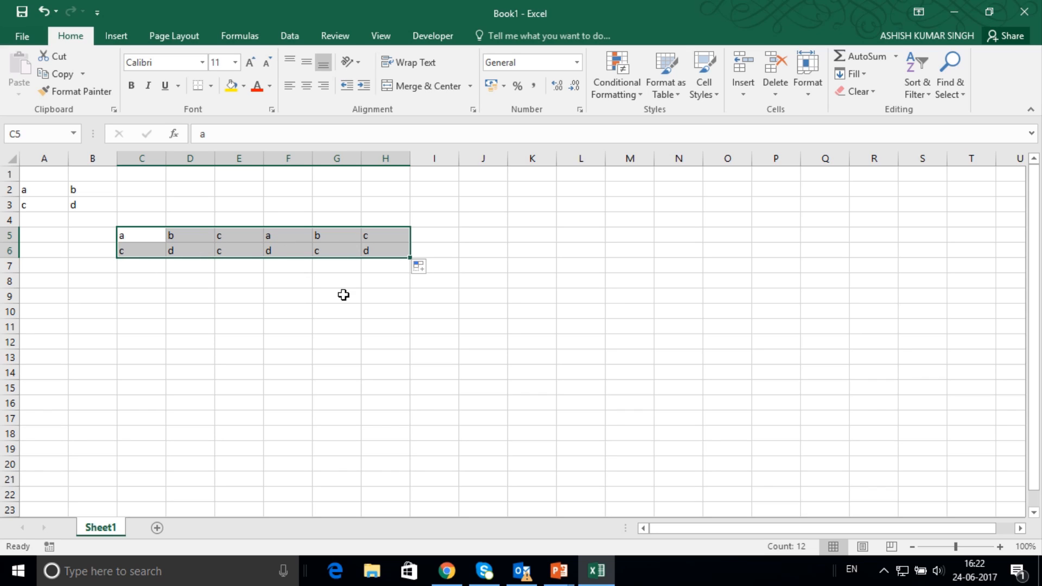
Replace C5 and D5 with sidhi and C6 with rewa, and fill C5:C6 across to column H.
{"action": "left_click", "coordinate": [127, 232]}
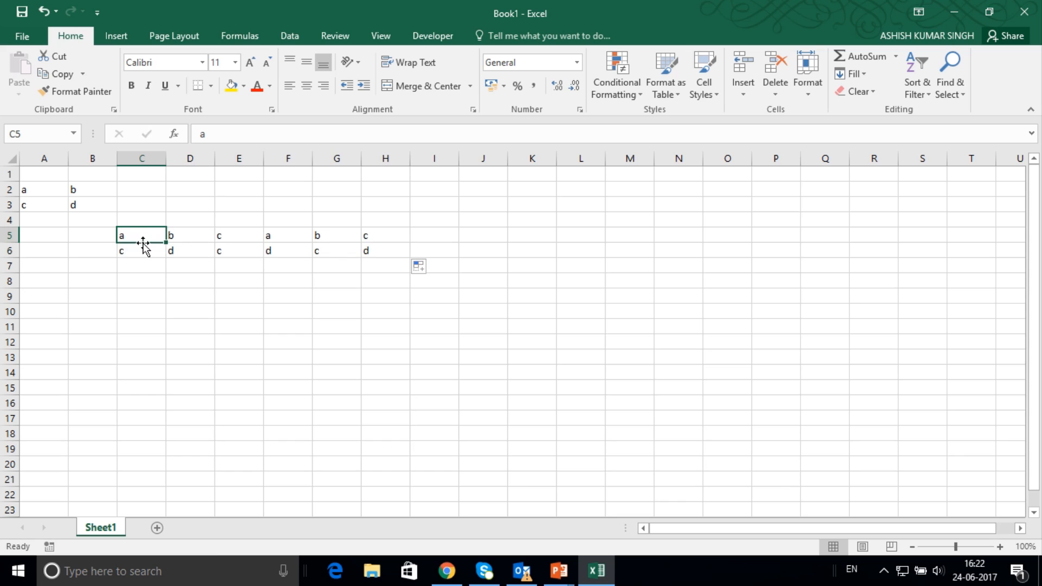
{"action": "type", "text": "sidhi"}
{"action": "key", "text": "Tab"}
{"action": "type", "text": "sidhi"}
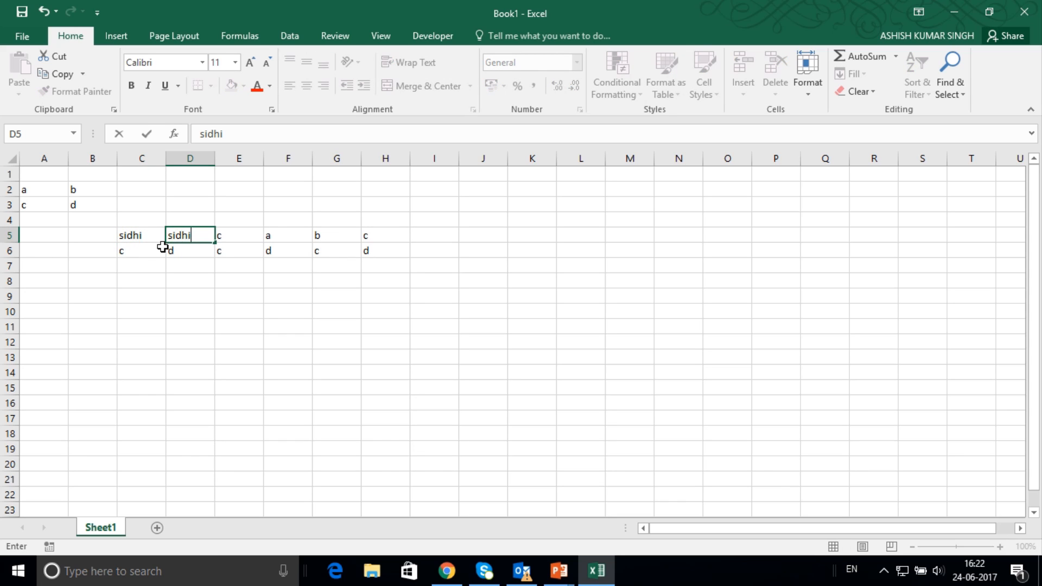
{"action": "left_click", "coordinate": [140, 251]}
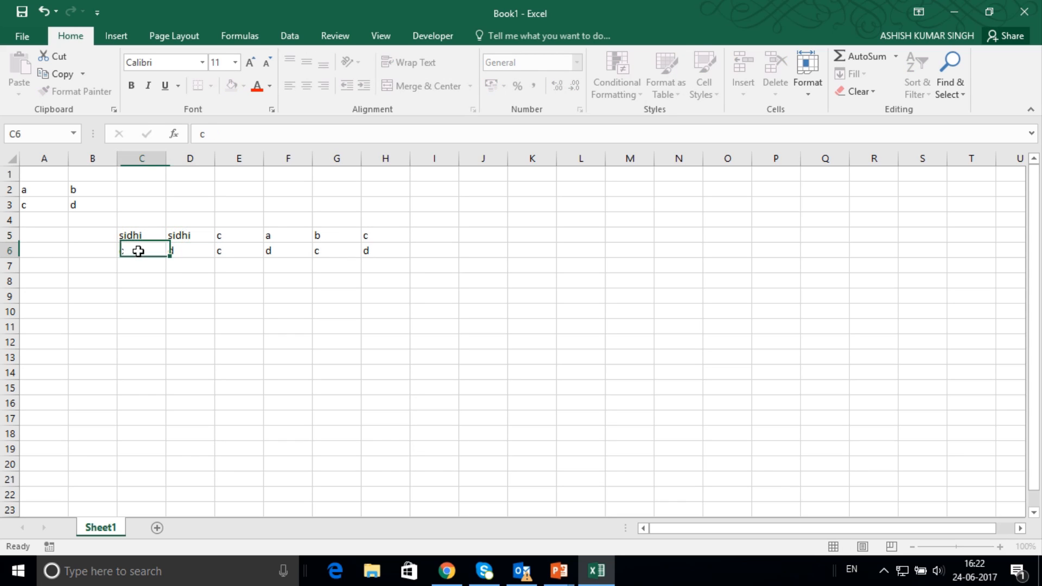
{"action": "type", "text": "re"}
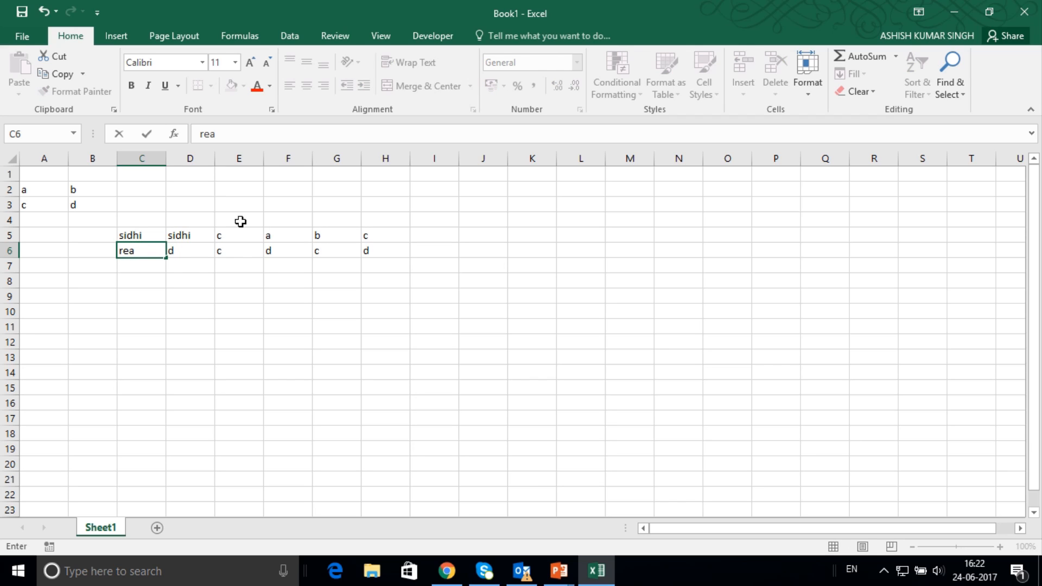
{"action": "type", "text": "wa"}
{"action": "left_click", "coordinate": [151, 321]}
{"action": "left_click_drag", "start_coordinate": [136, 235], "coordinate": [396, 260]}
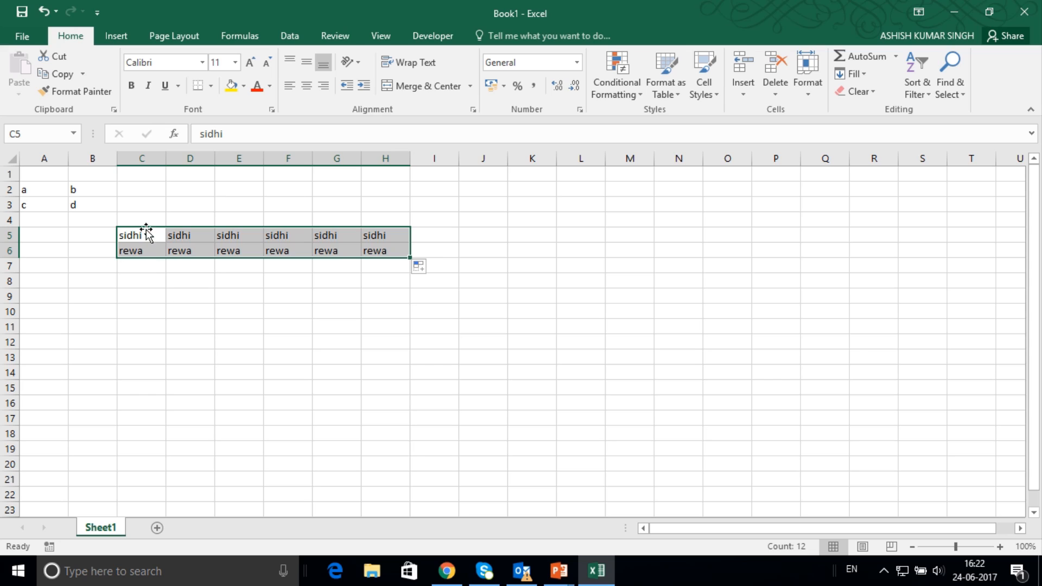
Copy the sidhi and rewa cells in C5:C6.
{"action": "left_click_drag", "start_coordinate": [142, 235], "coordinate": [144, 245]}
{"action": "key", "text": "ctrl+c"}
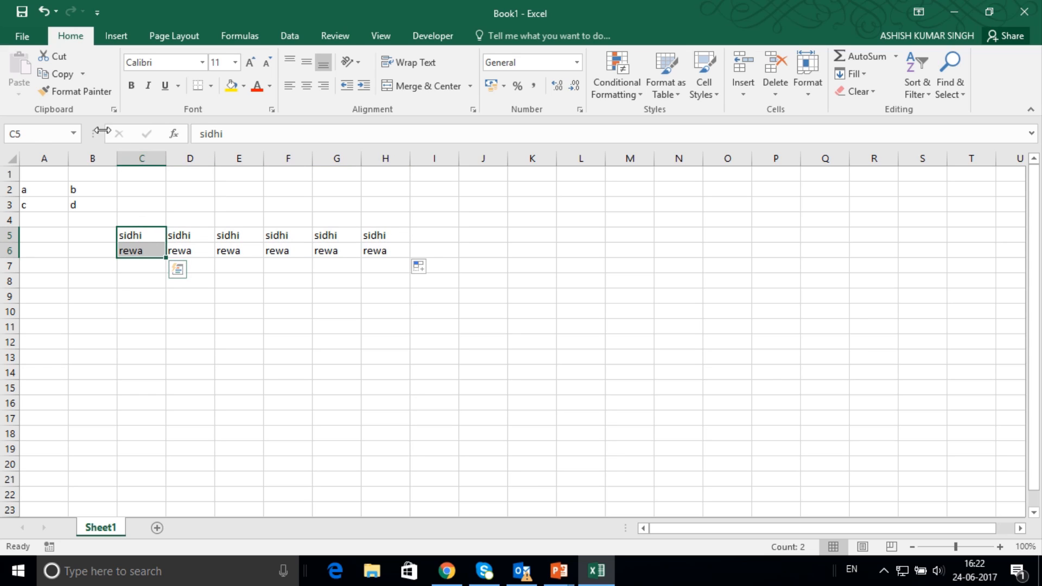
{"action": "left_click", "coordinate": [63, 74]}
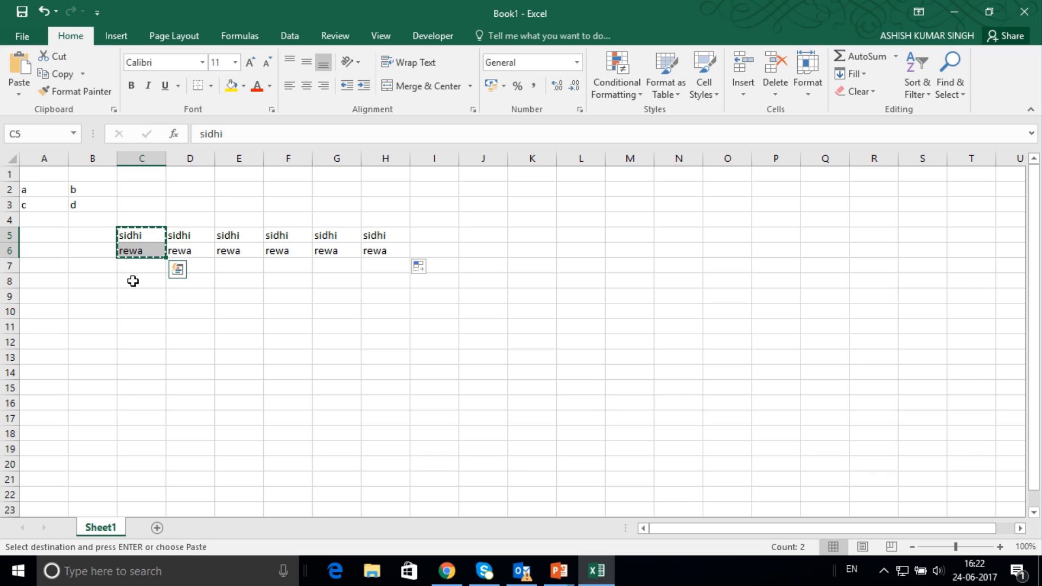
{"action": "left_click_drag", "start_coordinate": [132, 280], "coordinate": [423, 338]}
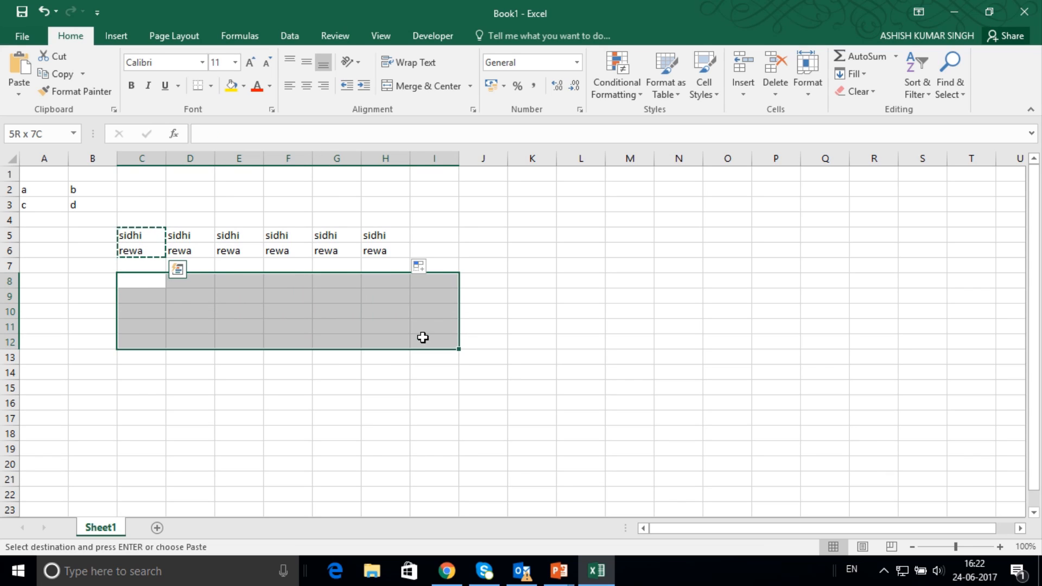
{"action": "left_click", "coordinate": [23, 73]}
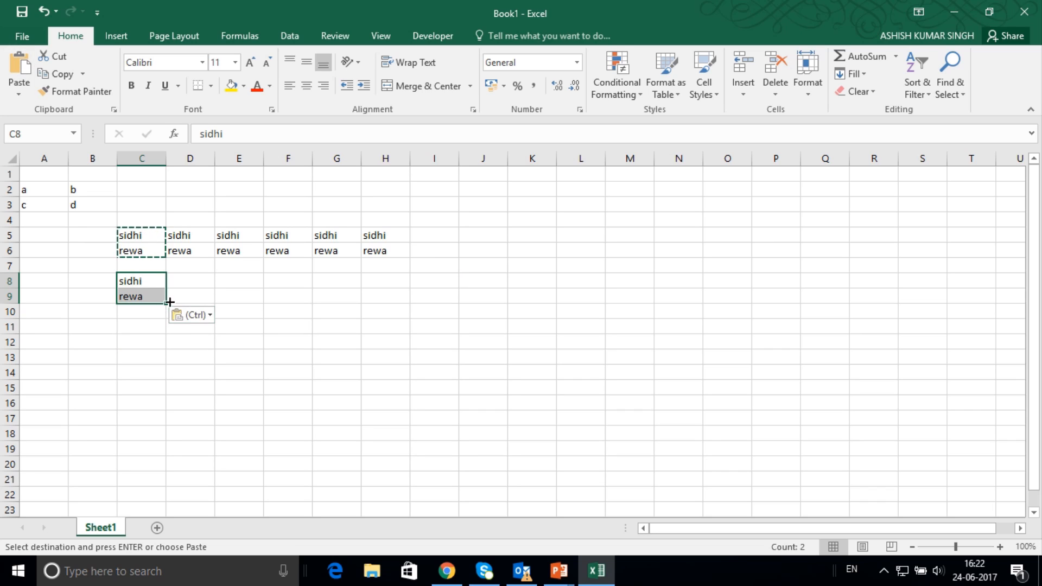
{"action": "key", "text": "ctrl+z"}
Paste the copied pair of cells across the range C8:H9.
{"action": "left_click_drag", "start_coordinate": [146, 282], "coordinate": [407, 302]}
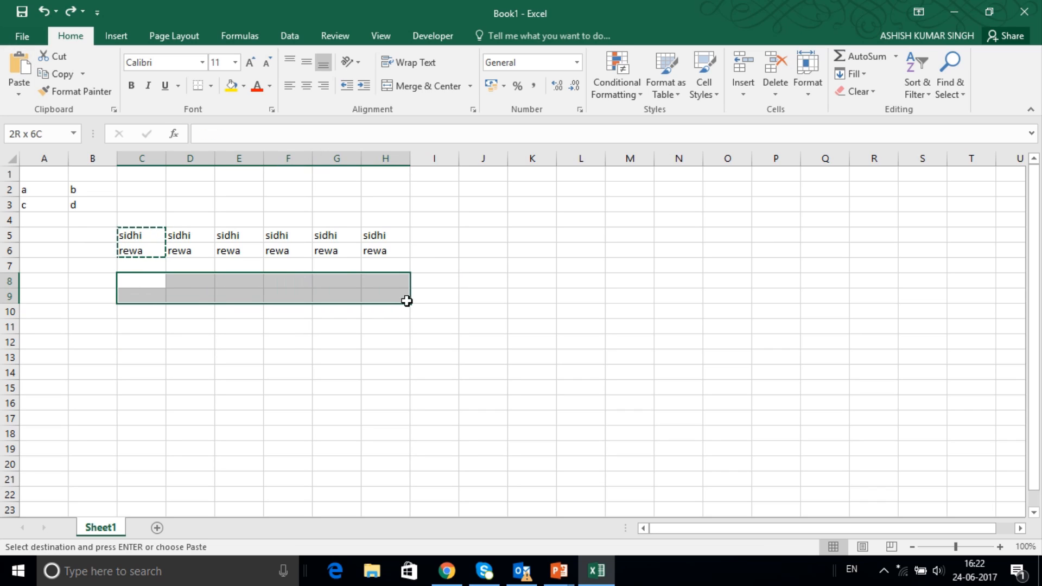
{"action": "left_click", "coordinate": [21, 68]}
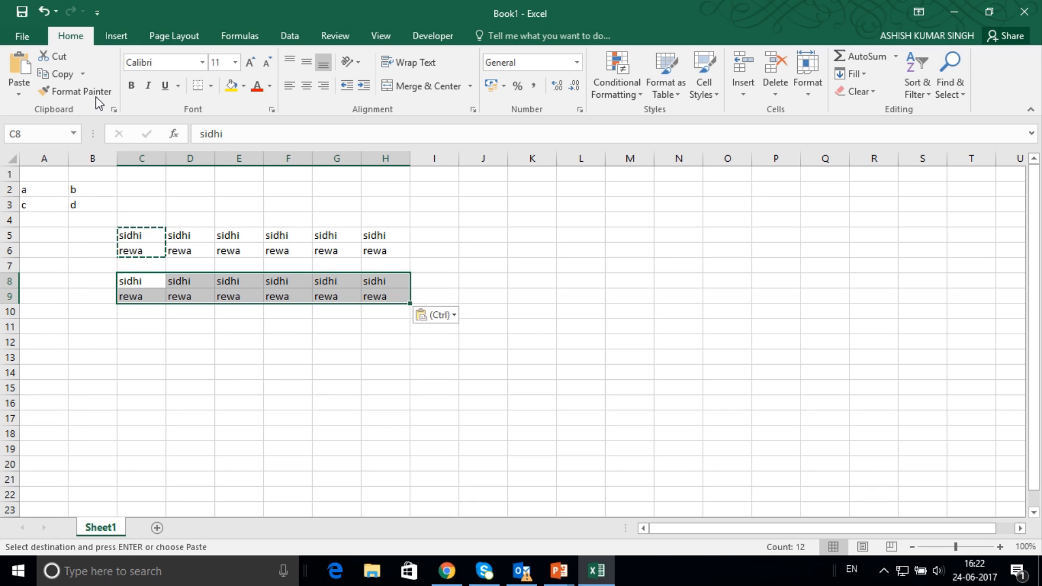
Format the cells A2:B3 as bold and set their font to AR BERKLEY.
{"action": "left_click", "coordinate": [26, 274]}
{"action": "left_click_drag", "start_coordinate": [42, 186], "coordinate": [79, 202]}
{"action": "left_click", "coordinate": [133, 87]}
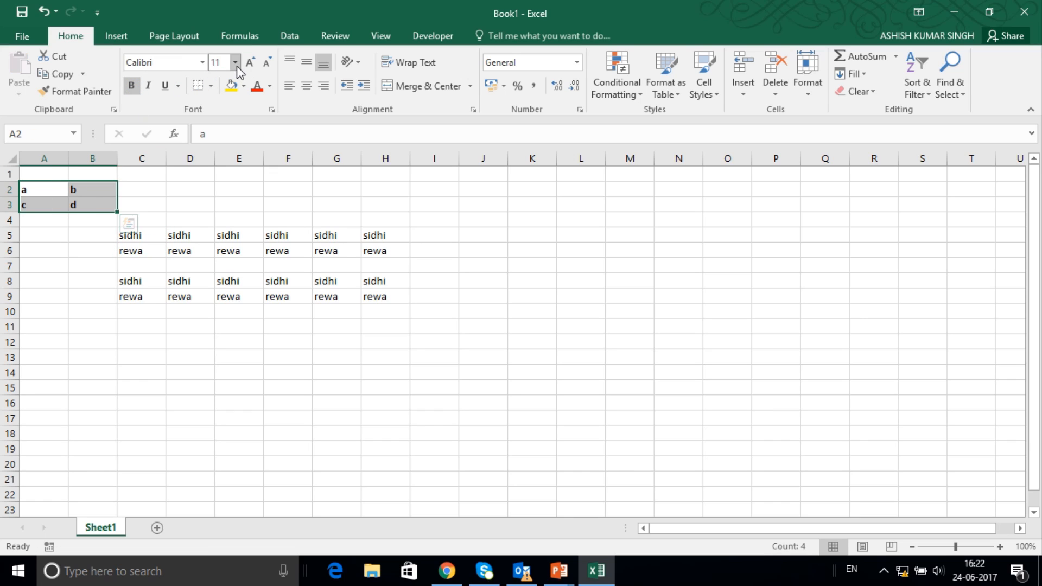
{"action": "left_click", "coordinate": [201, 67]}
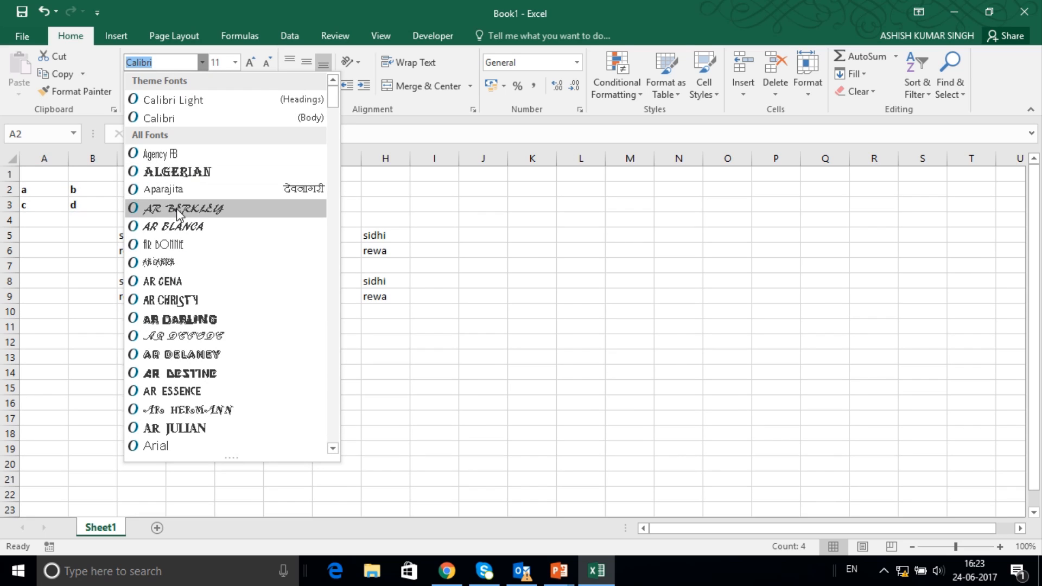
{"action": "left_click", "coordinate": [177, 208]}
Apply the formatting of cell A2 to C5:D6 with the Format Painter.
{"action": "left_click", "coordinate": [49, 190]}
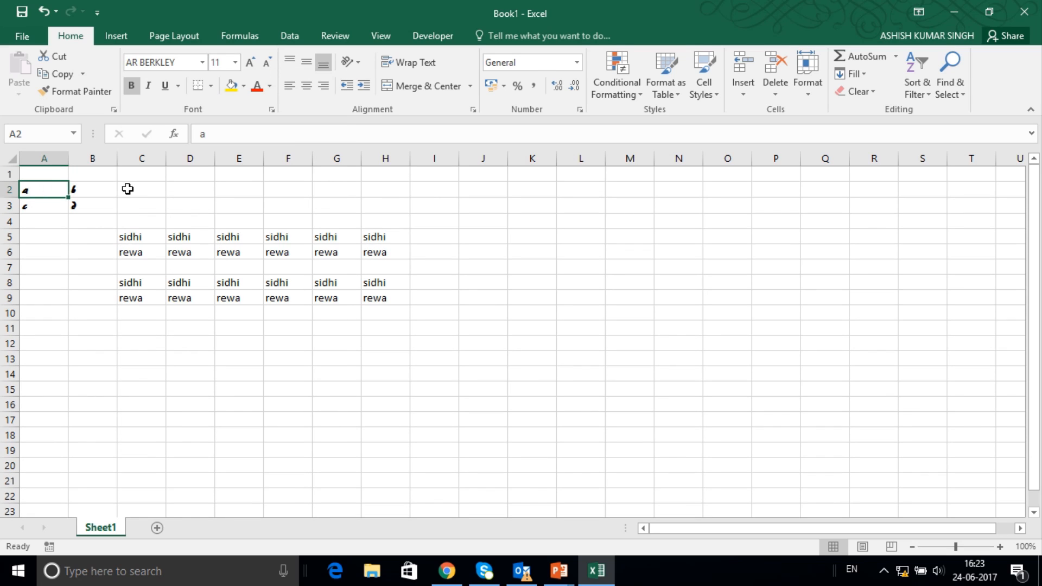
{"action": "left_click", "coordinate": [81, 92]}
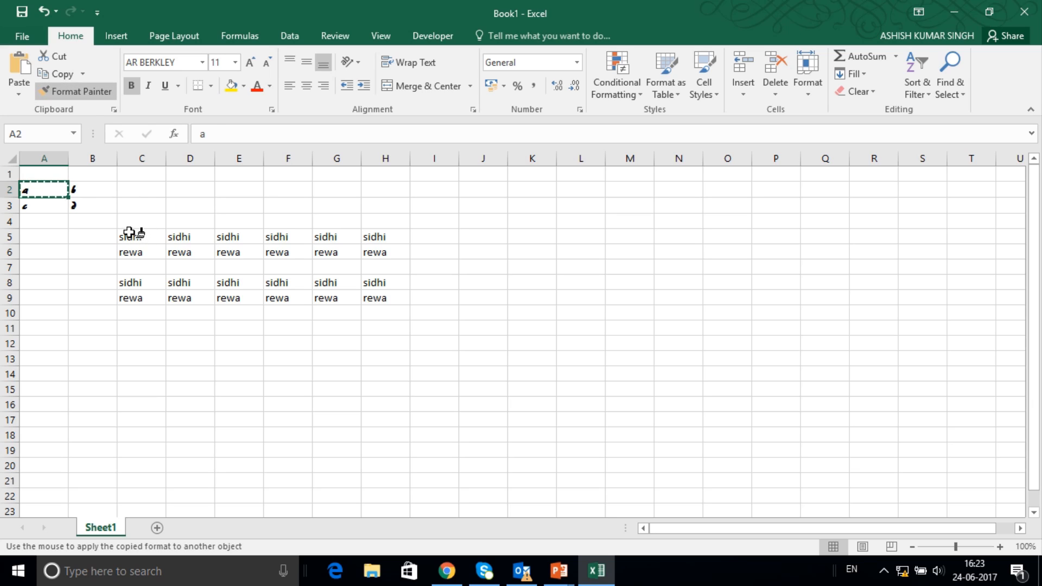
{"action": "left_click_drag", "start_coordinate": [129, 234], "coordinate": [183, 253]}
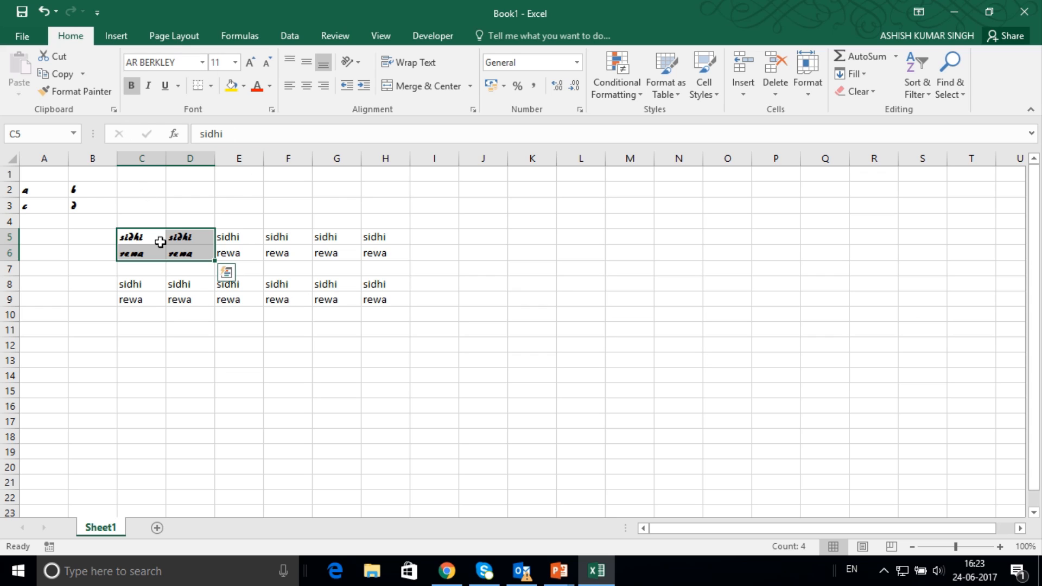
Try the AR BLANCA font on cells C8:H9 and settle on Calibri Light.
{"action": "left_click_drag", "start_coordinate": [128, 281], "coordinate": [379, 303]}
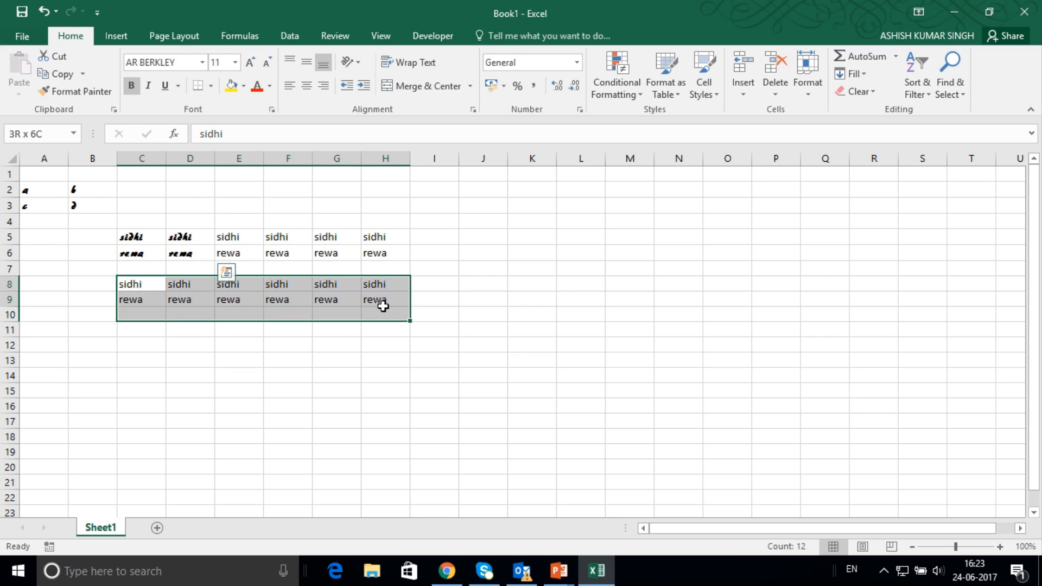
{"action": "left_click", "coordinate": [202, 62]}
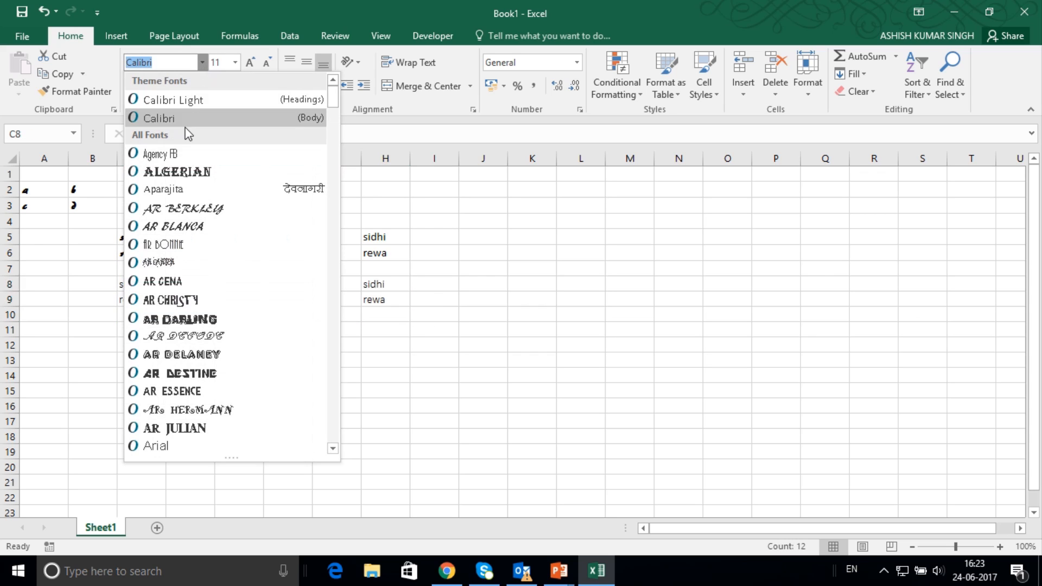
{"action": "left_click", "coordinate": [187, 226]}
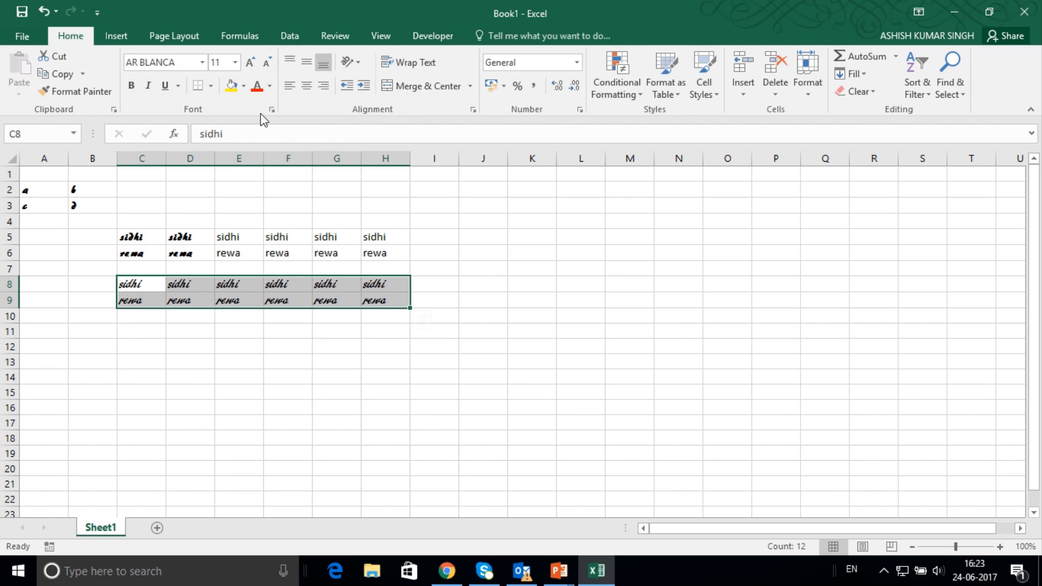
{"action": "left_click", "coordinate": [202, 67]}
{"action": "left_click", "coordinate": [173, 100]}
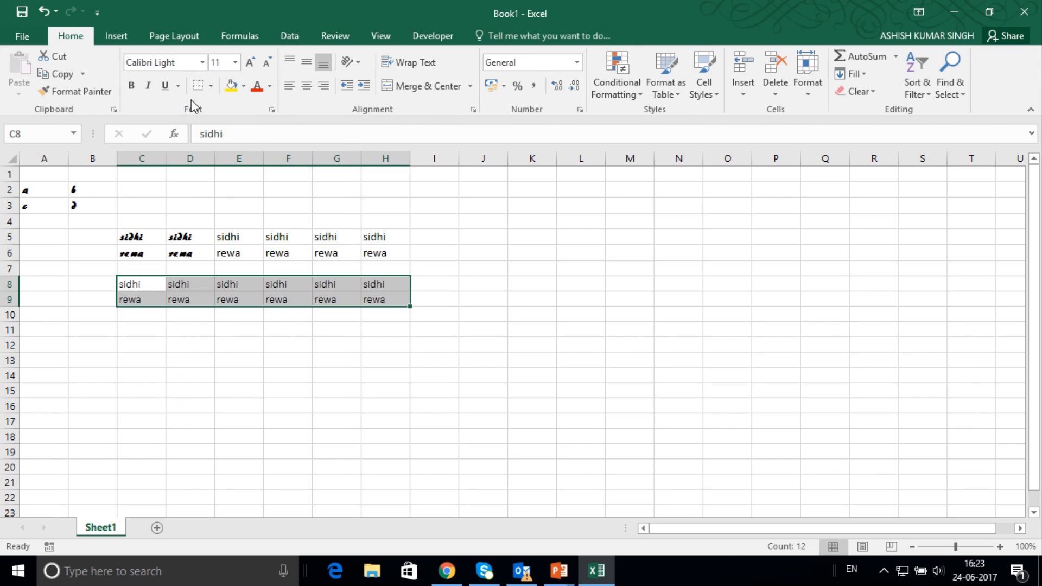
Set the font size of C8:H9 to 16, trying the stepwise enlarging and shrinking of the text and returning to 16.
{"action": "left_click", "coordinate": [235, 63]}
{"action": "left_click", "coordinate": [220, 166]}
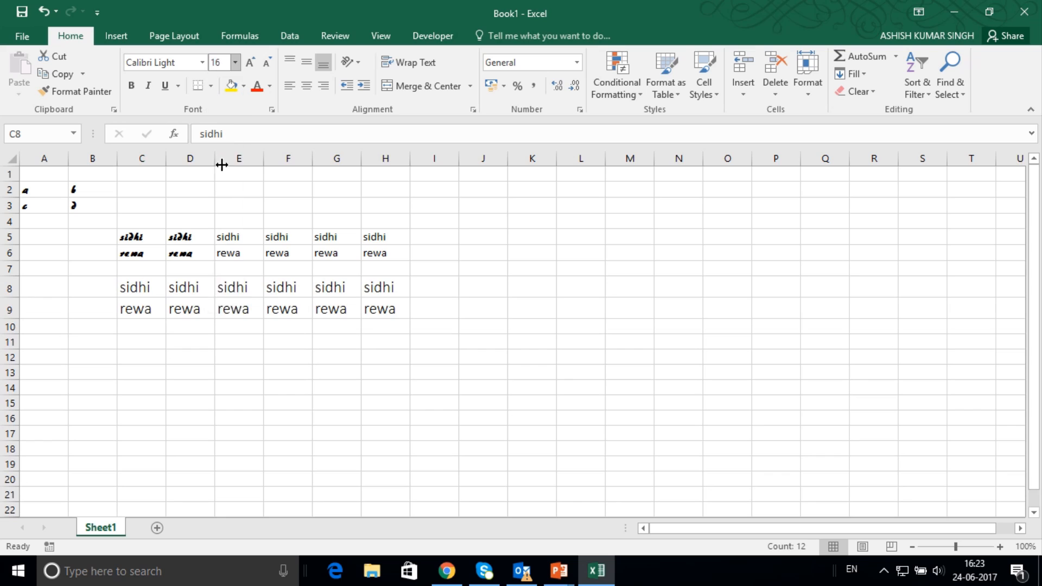
{"action": "left_click", "coordinate": [253, 63]}
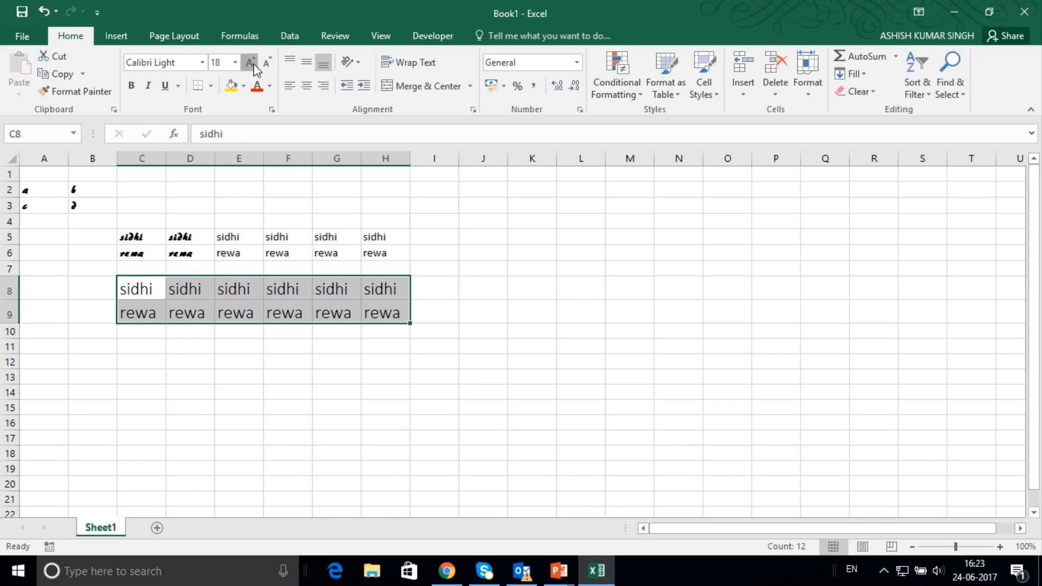
{"action": "left_click", "coordinate": [253, 64]}
{"action": "left_click", "coordinate": [253, 63]}
{"action": "left_click", "coordinate": [266, 64]}
{"action": "left_click", "coordinate": [266, 64]}
{"action": "left_click", "coordinate": [266, 64]}
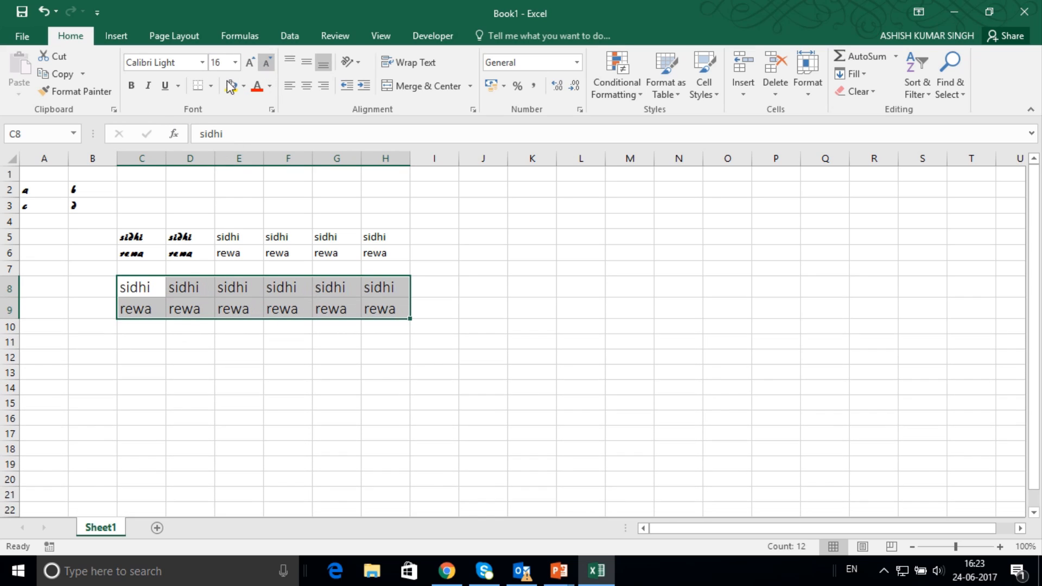
Apply bold, italic and underline to C8:H9 and remove all three formats again.
{"action": "left_click", "coordinate": [132, 86]}
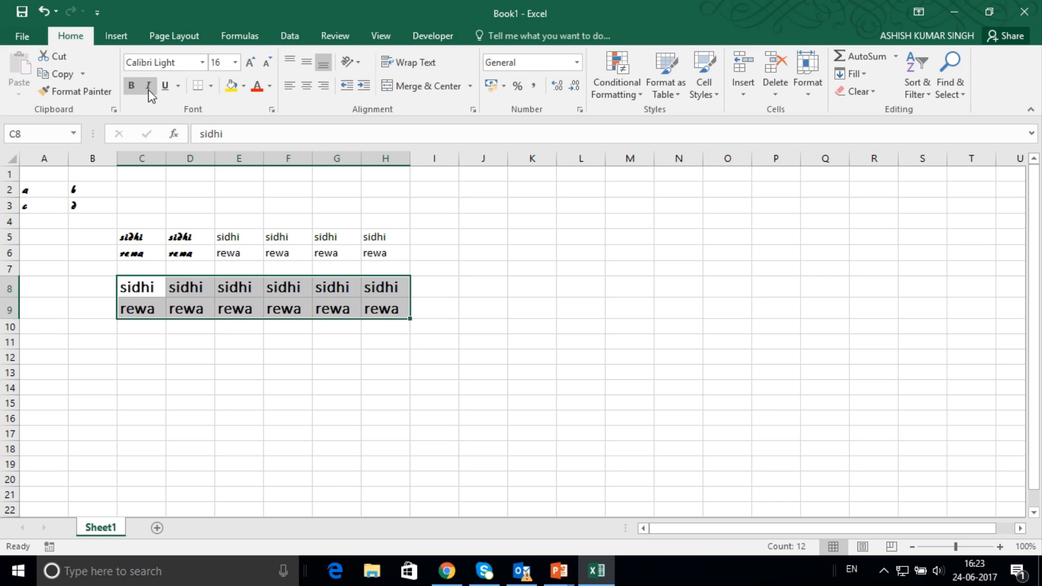
{"action": "left_click", "coordinate": [149, 87]}
{"action": "left_click", "coordinate": [166, 87]}
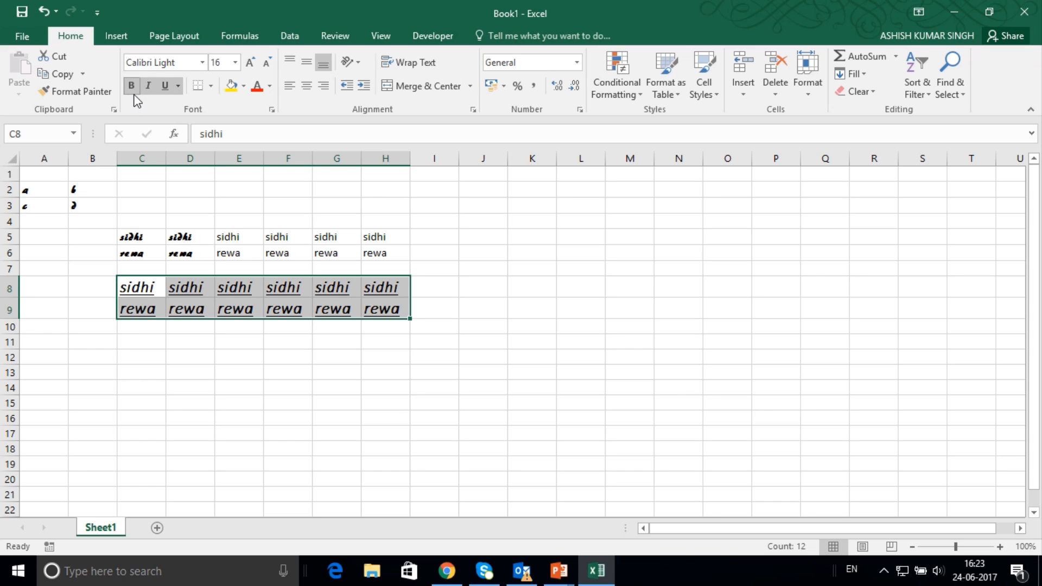
{"action": "left_click", "coordinate": [132, 87]}
{"action": "left_click", "coordinate": [149, 87]}
{"action": "left_click", "coordinate": [166, 87]}
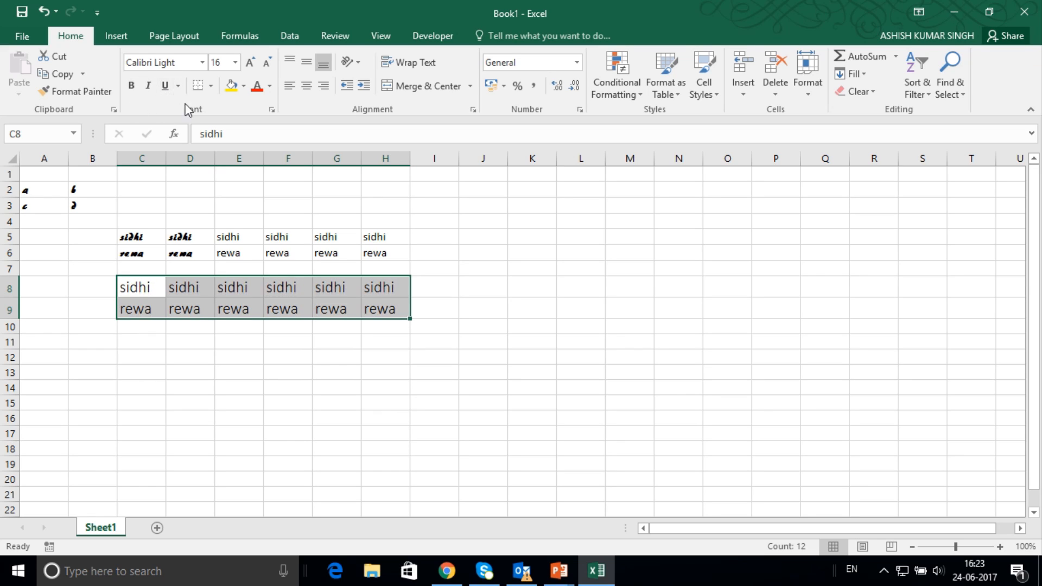
Apply All Borders to the cells C8:H9.
{"action": "left_click", "coordinate": [211, 87]}
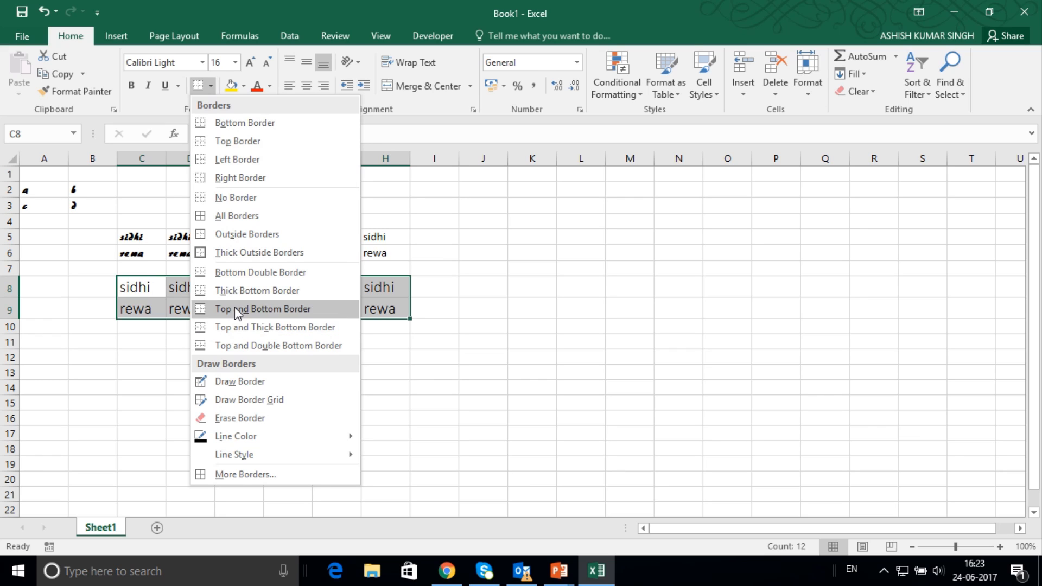
{"action": "left_click", "coordinate": [235, 217]}
{"action": "left_click", "coordinate": [146, 387]}
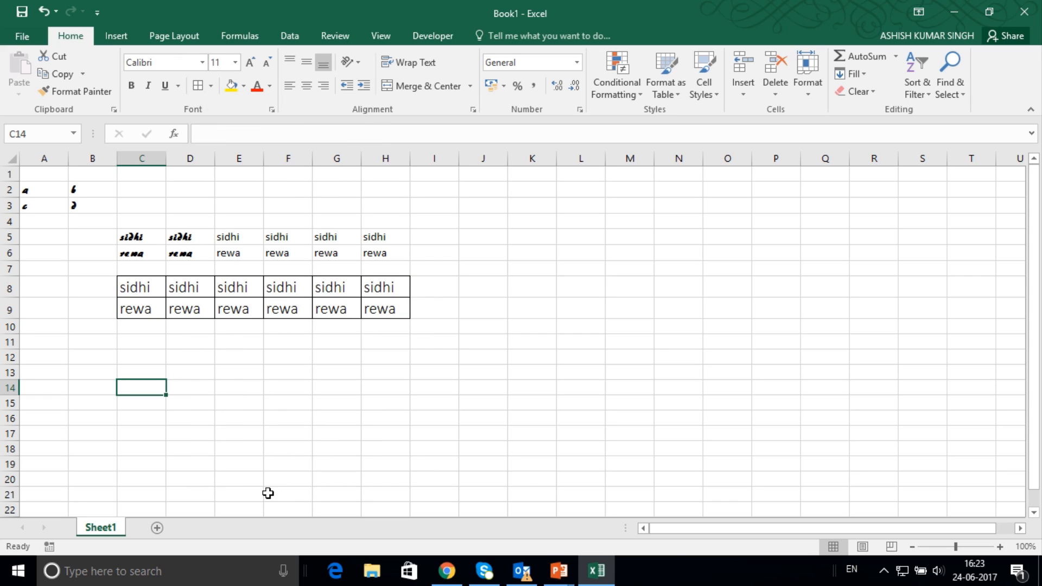
Check the bordered cells in the print preview and return to the worksheet.
{"action": "key", "text": "ctrl+p"}
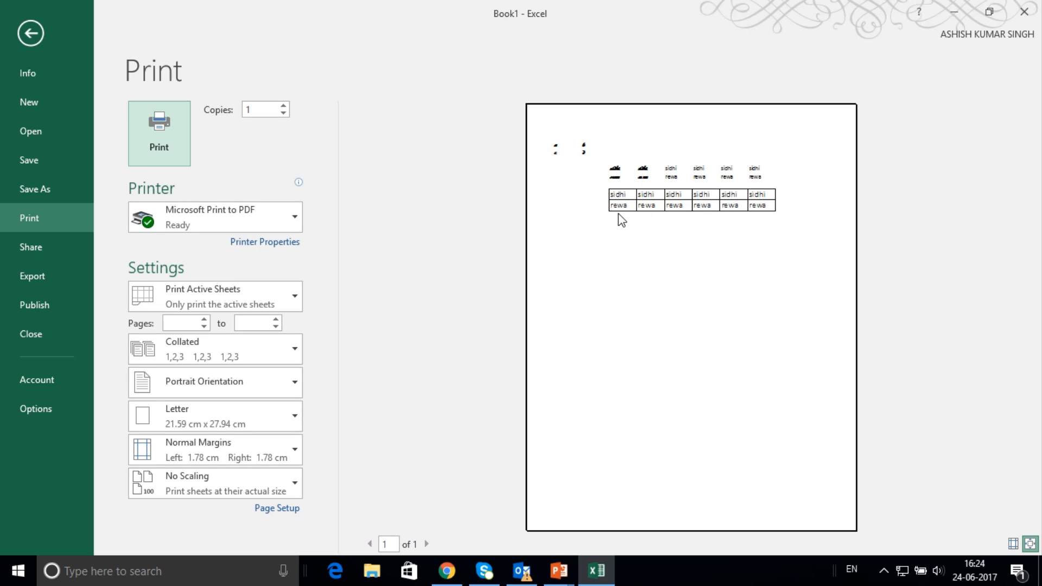
{"action": "key", "text": "Escape"}
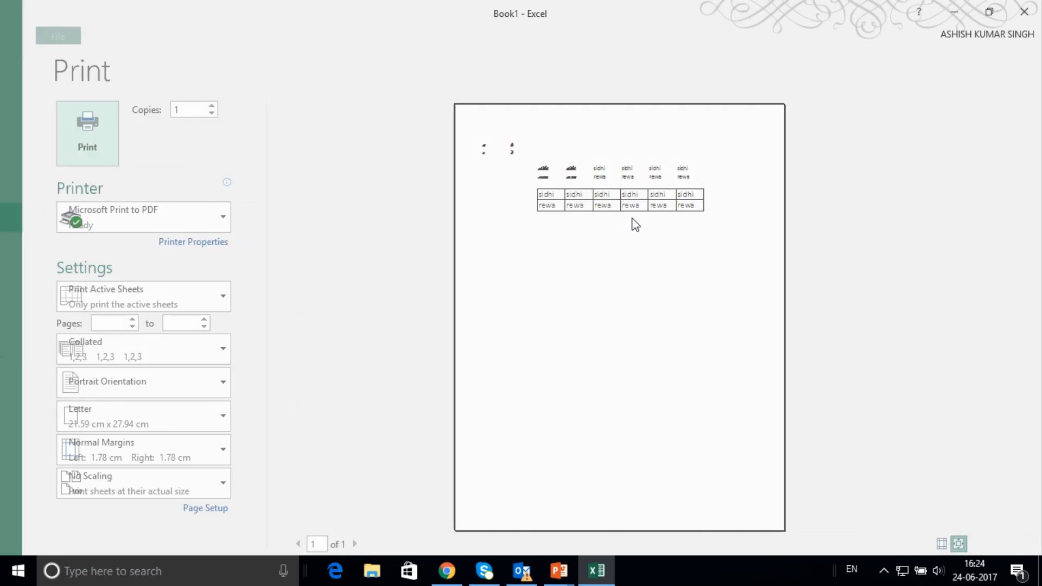
{"action": "left_click", "coordinate": [160, 367]}
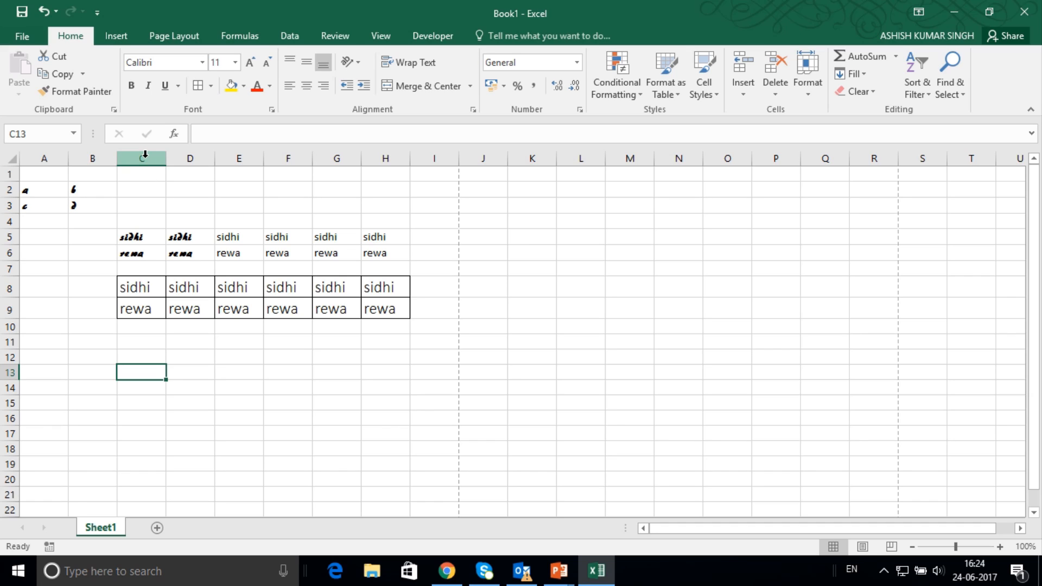
Widen columns C to H slightly and increase the height of rows 8 and 9.
{"action": "left_click_drag", "start_coordinate": [145, 154], "coordinate": [419, 161]}
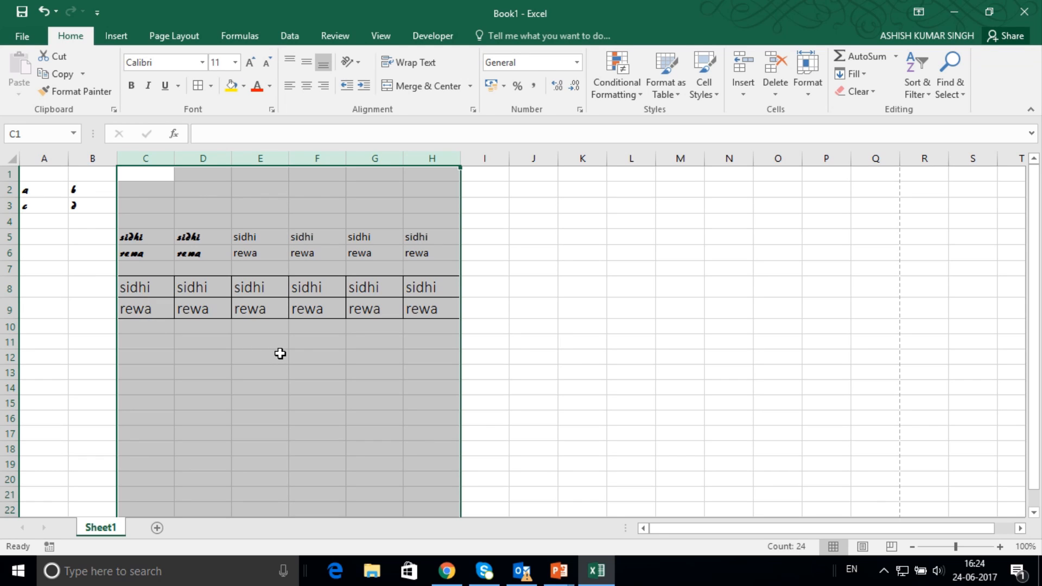
{"action": "left_click", "coordinate": [7, 287]}
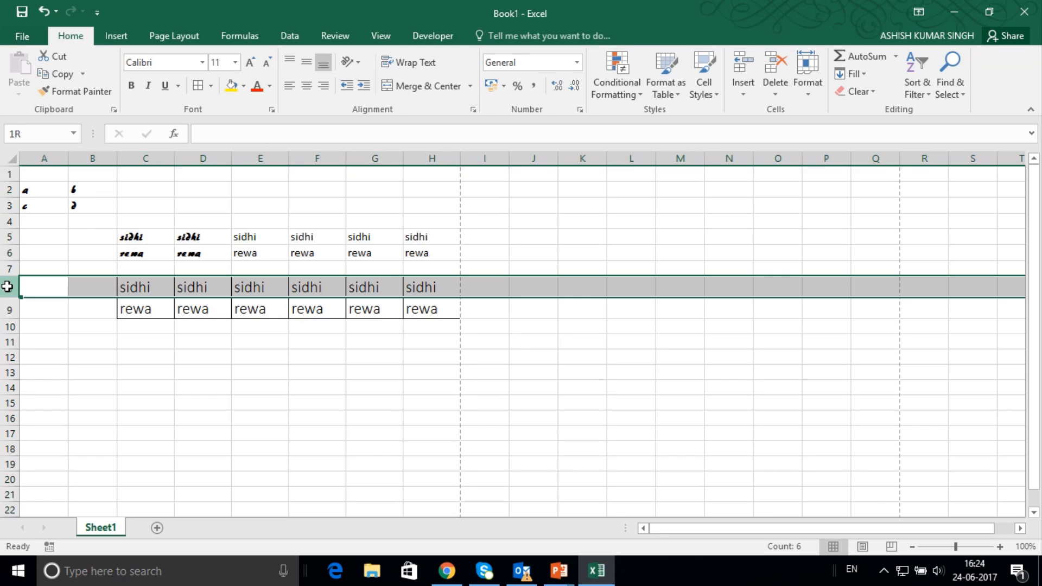
{"action": "left_click_drag", "start_coordinate": [7, 287], "coordinate": [7, 337]}
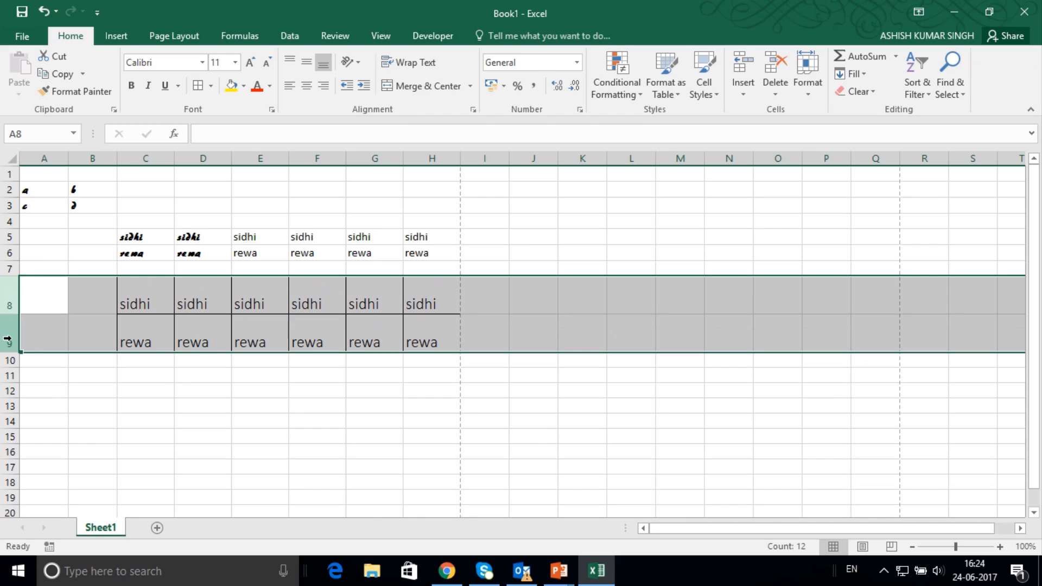
Try centre and middle alignment on cells C8:E9 and settle on right and top alignment.
{"action": "left_click", "coordinate": [146, 296]}
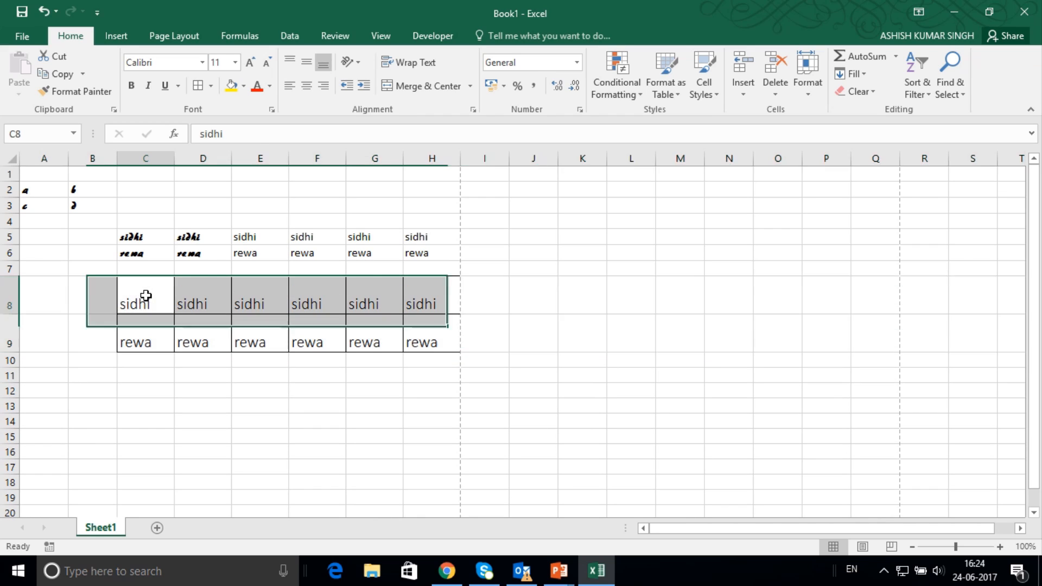
{"action": "left_click_drag", "start_coordinate": [146, 296], "coordinate": [275, 343]}
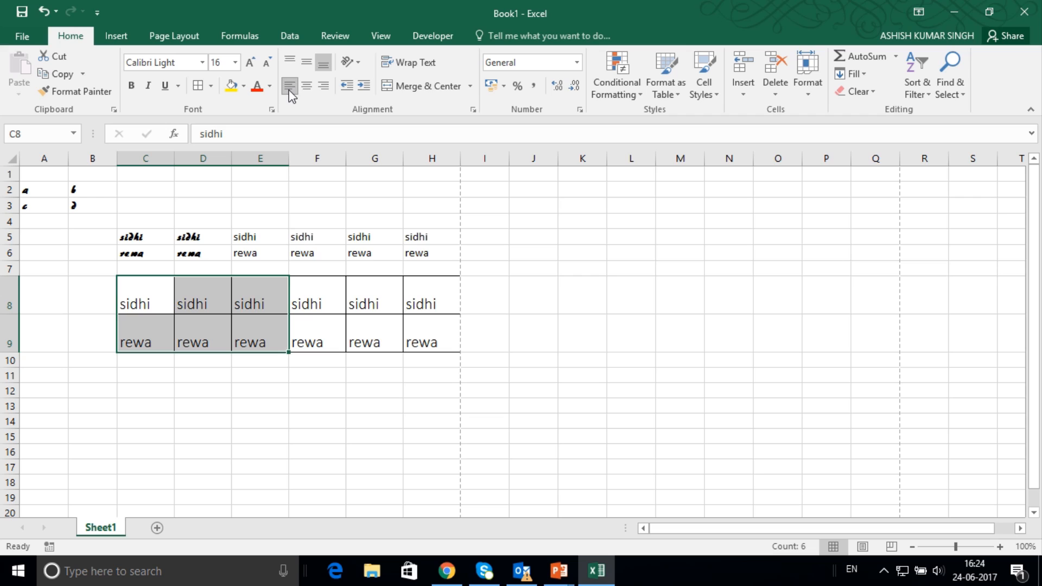
{"action": "left_click", "coordinate": [307, 87]}
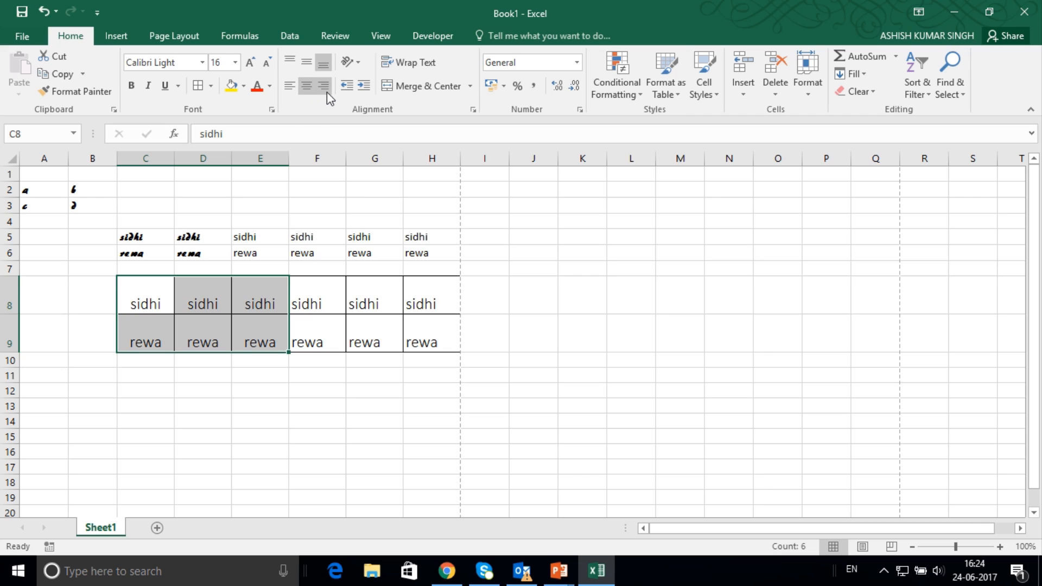
{"action": "left_click", "coordinate": [326, 90]}
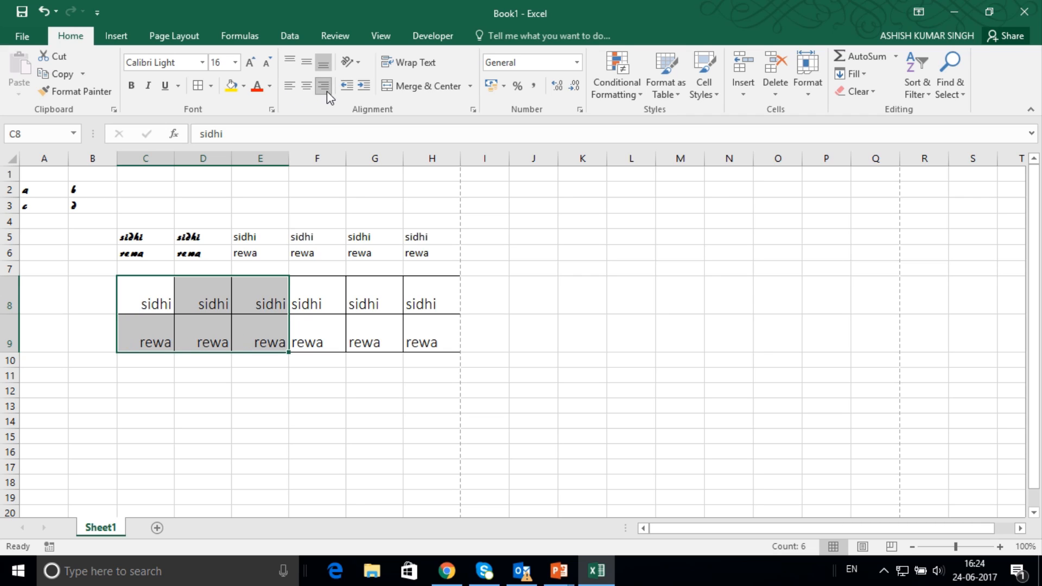
{"action": "left_click", "coordinate": [308, 69]}
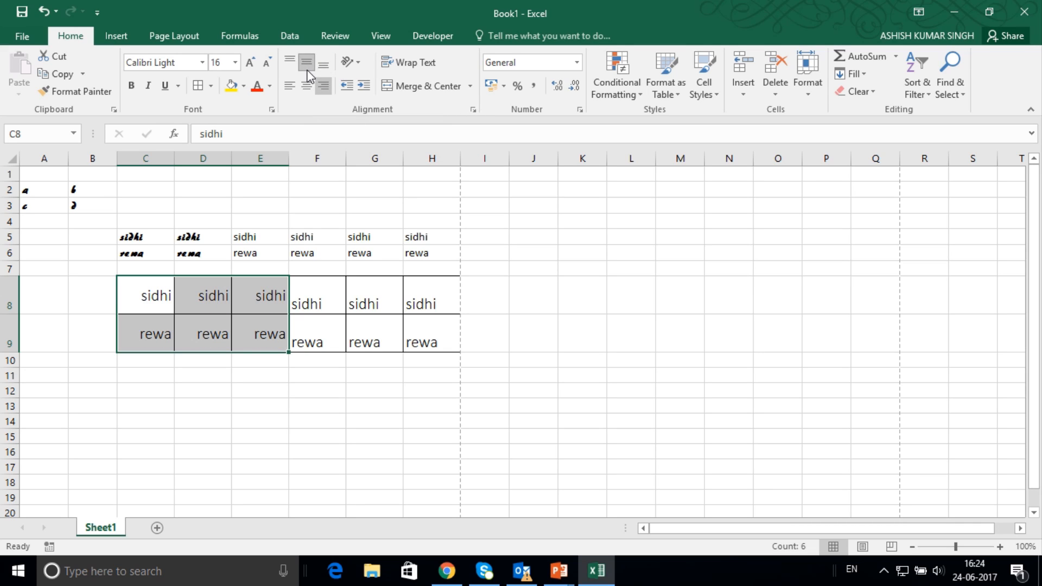
{"action": "left_click", "coordinate": [289, 63]}
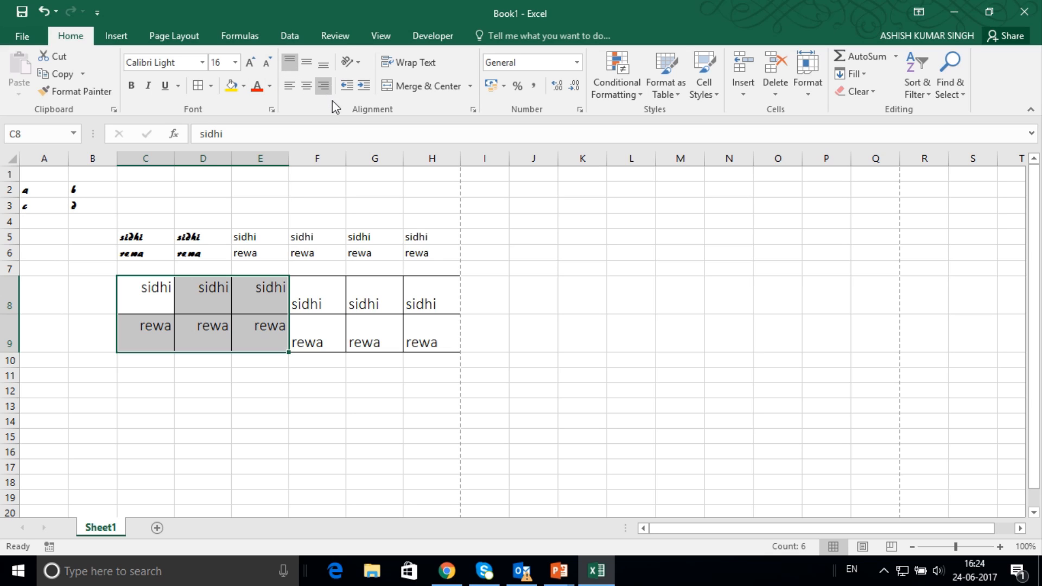
Angle the text in C8:E9 counterclockwise and widen columns E and C.
{"action": "mouse_move", "coordinate": [411, 6]}
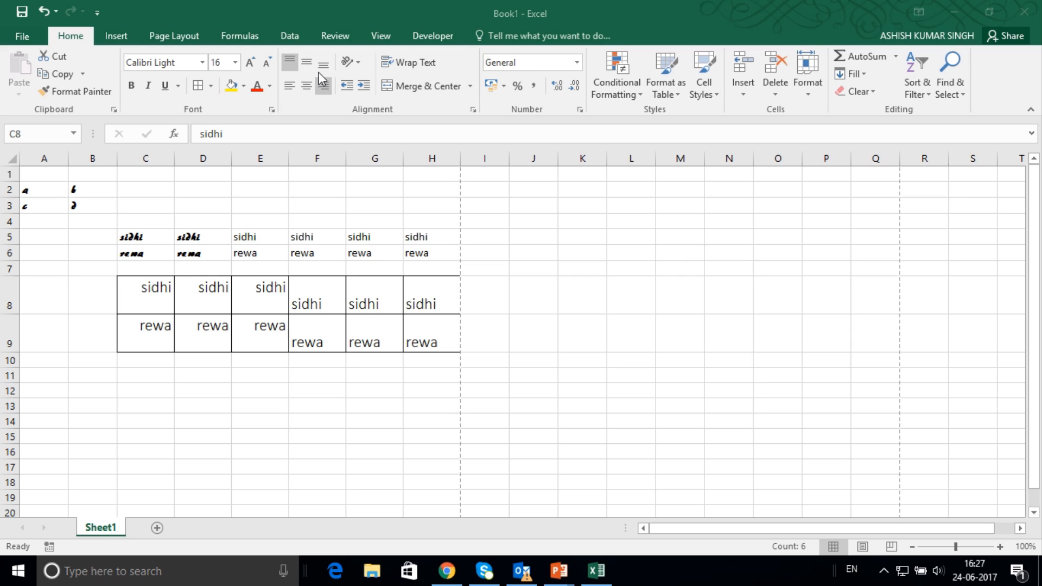
{"action": "left_click", "coordinate": [140, 285]}
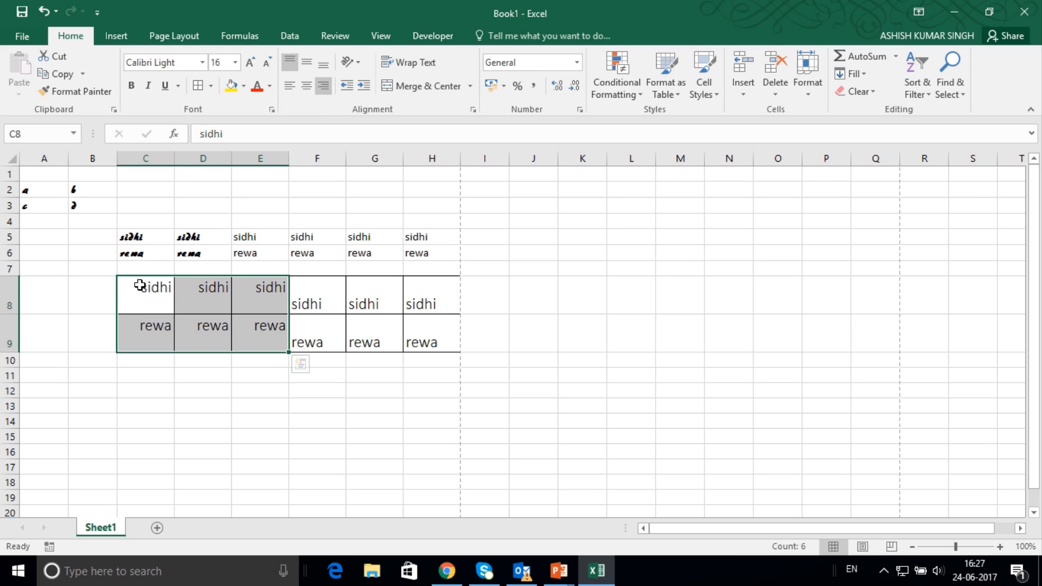
{"action": "left_click", "coordinate": [359, 64]}
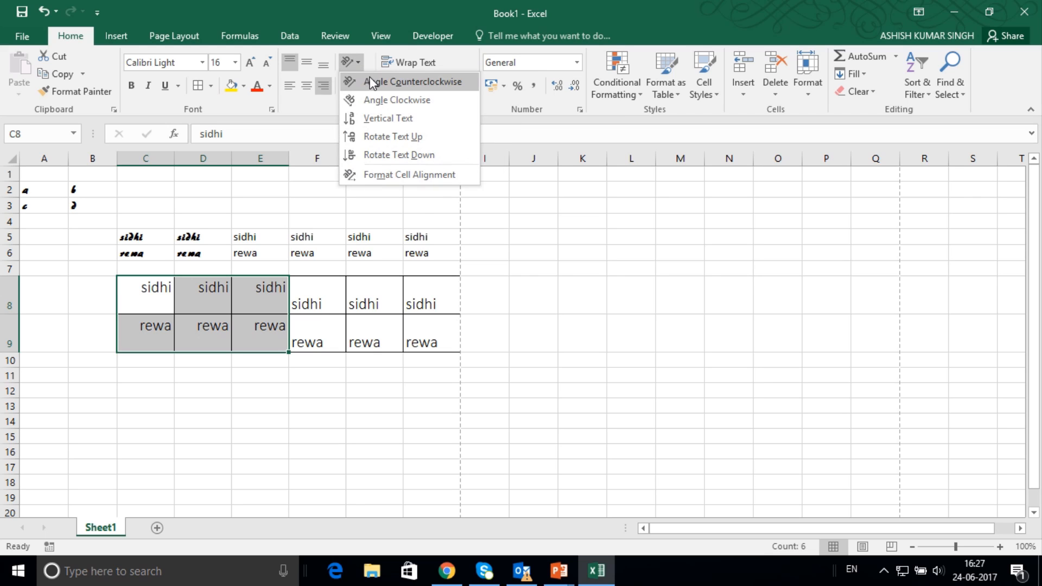
{"action": "left_click", "coordinate": [371, 82]}
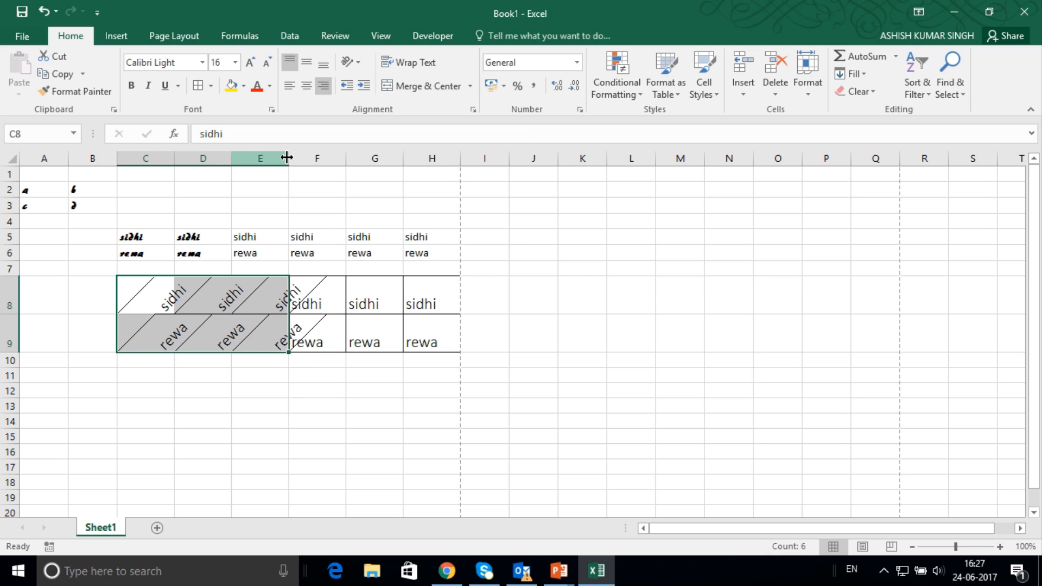
{"action": "left_click_drag", "start_coordinate": [292, 160], "coordinate": [327, 158]}
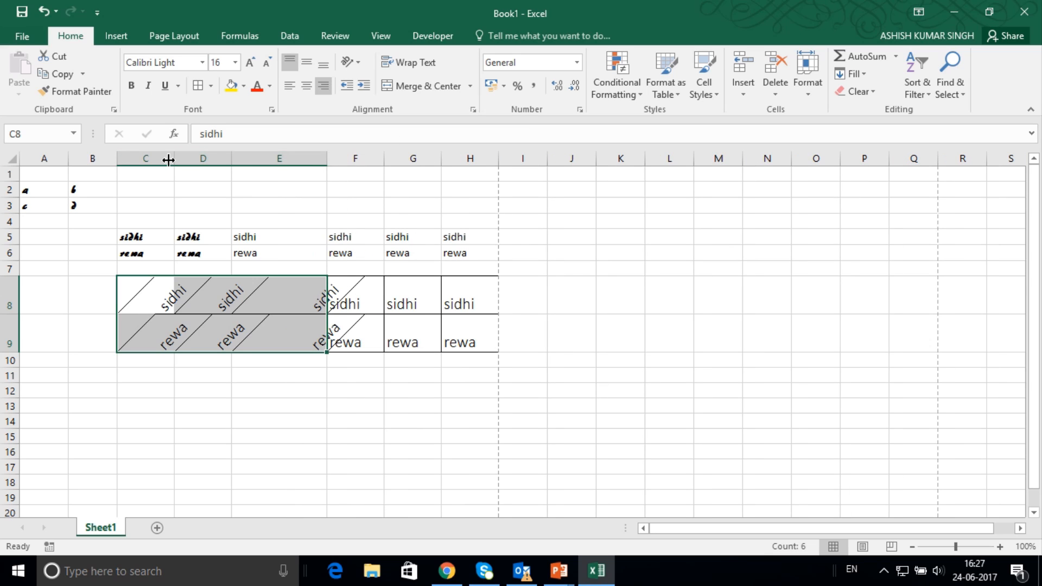
{"action": "left_click_drag", "start_coordinate": [174, 159], "coordinate": [196, 162]}
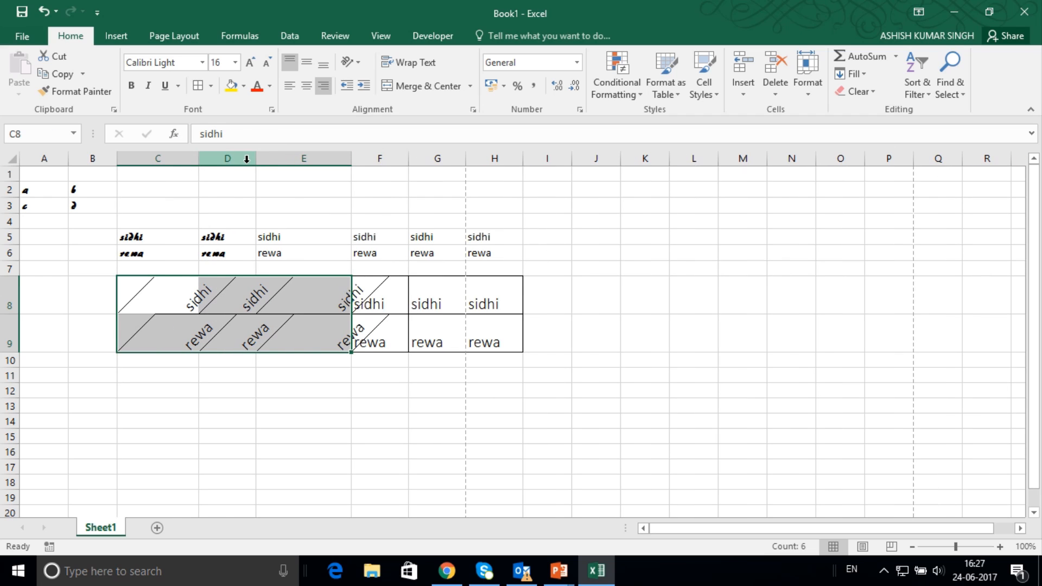
Change the text orientation of C8:E9 to Angle Clockwise.
{"action": "left_click", "coordinate": [359, 69]}
{"action": "left_click", "coordinate": [373, 103]}
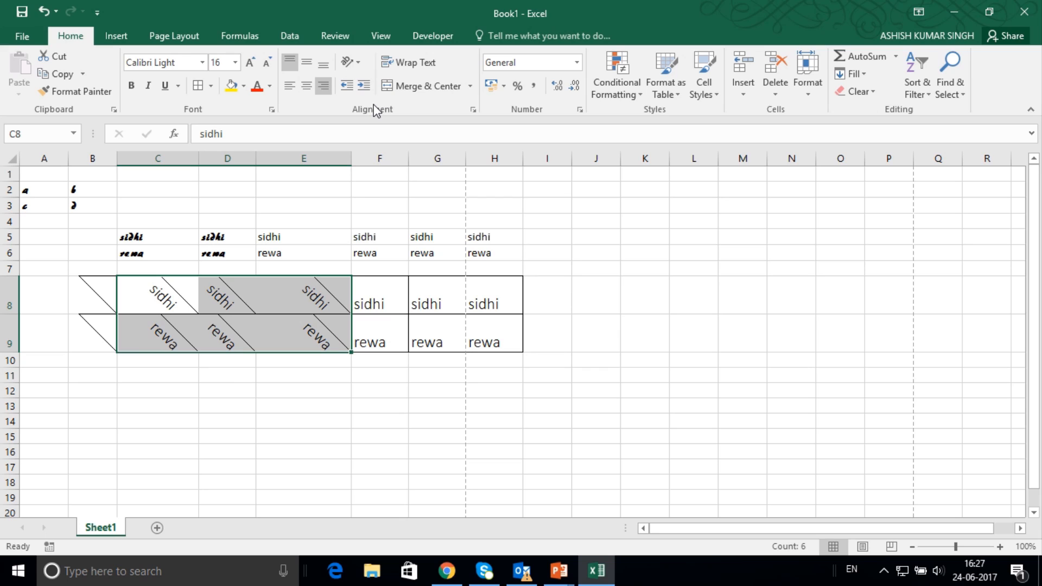
Set the text in C8:E9 to Vertical Text and increase the height of rows 9 and 8.
{"action": "left_click", "coordinate": [361, 66]}
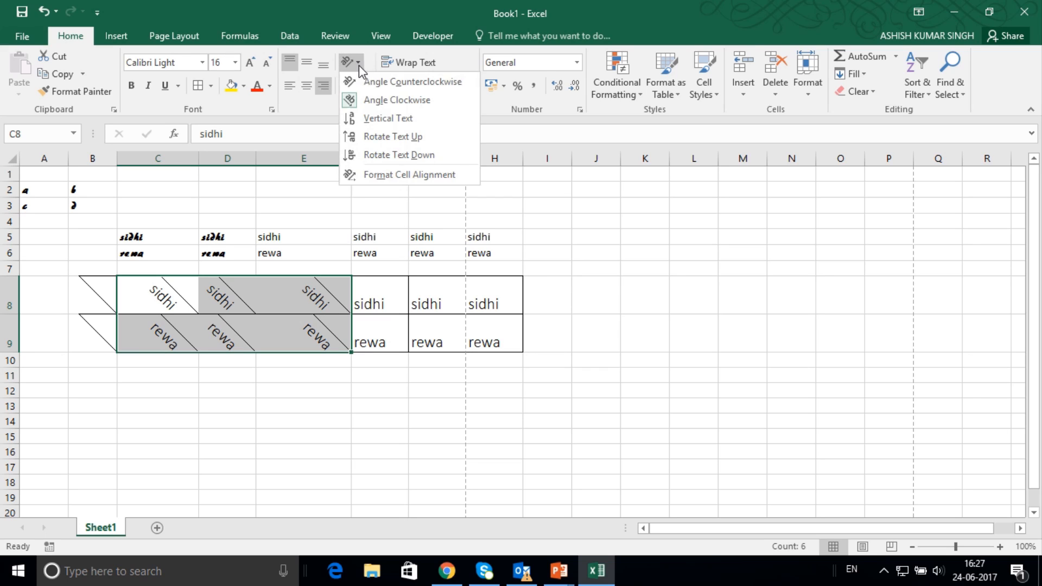
{"action": "left_click", "coordinate": [366, 114]}
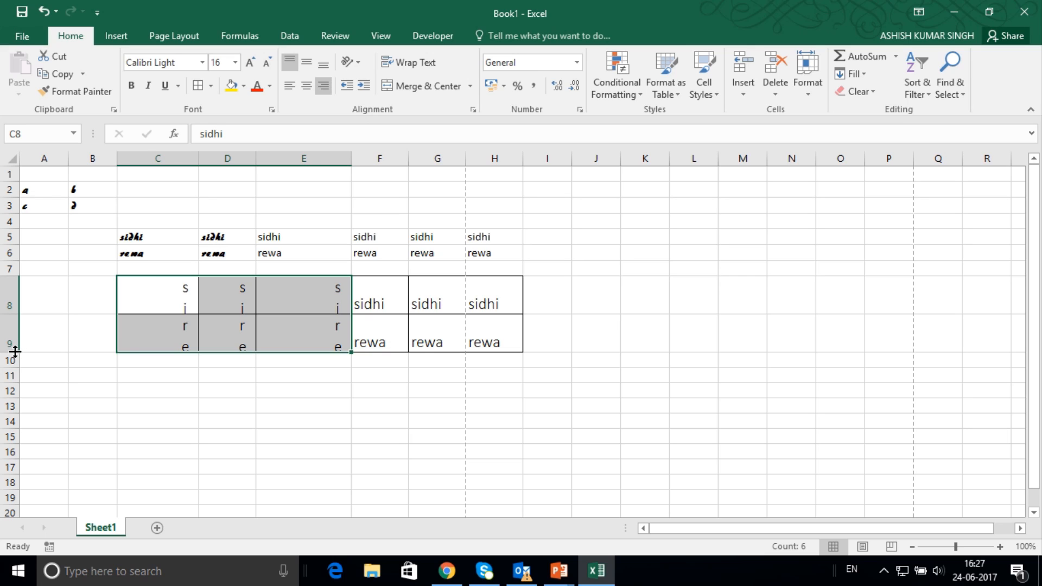
{"action": "left_click_drag", "start_coordinate": [15, 352], "coordinate": [15, 406]}
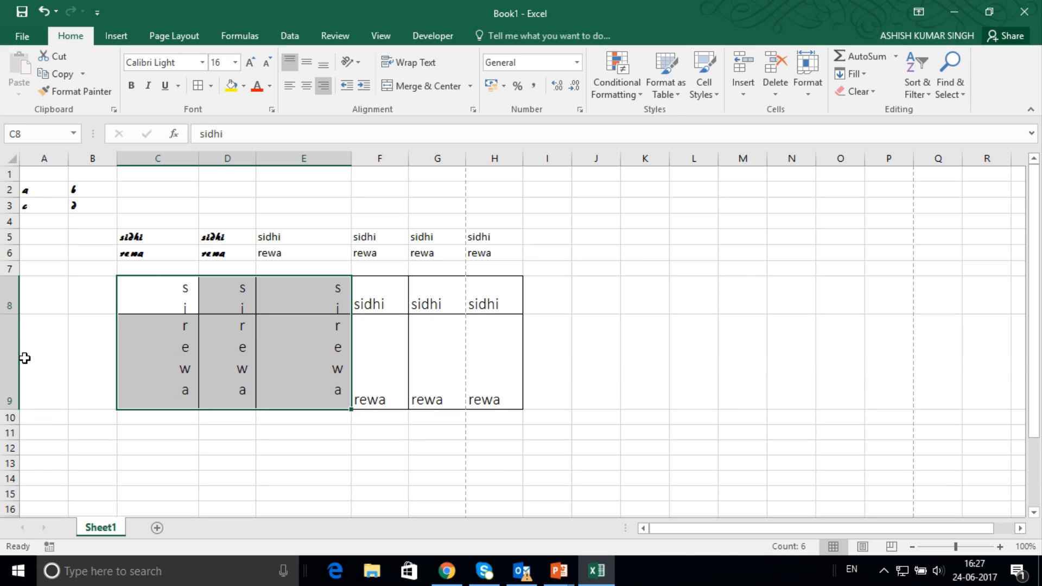
{"action": "left_click_drag", "start_coordinate": [19, 315], "coordinate": [17, 357]}
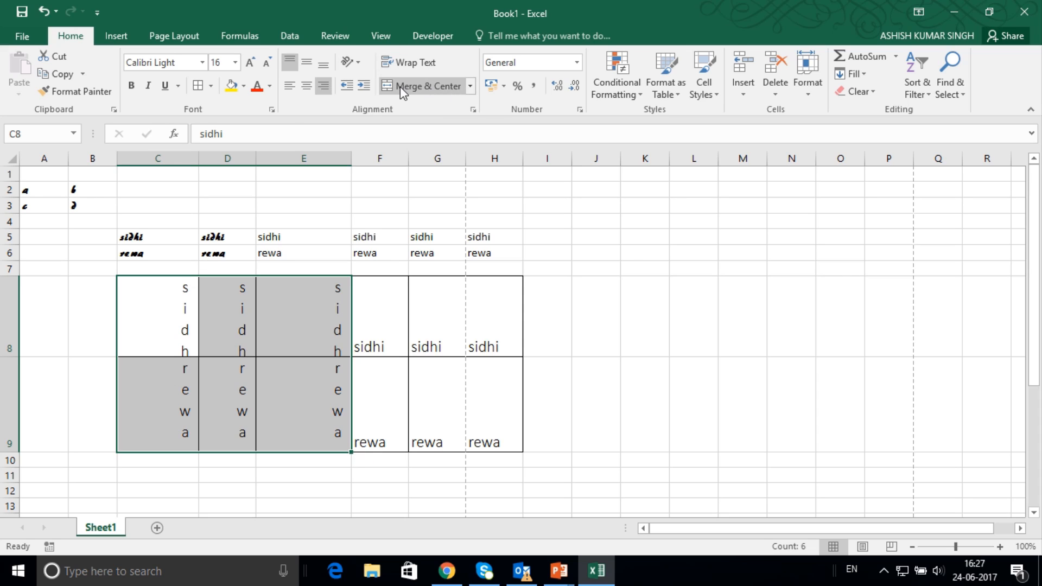
Try the Rotate Text Up orientation on cells C8:E9 and settle on Rotate Text Down.
{"action": "left_click", "coordinate": [357, 64]}
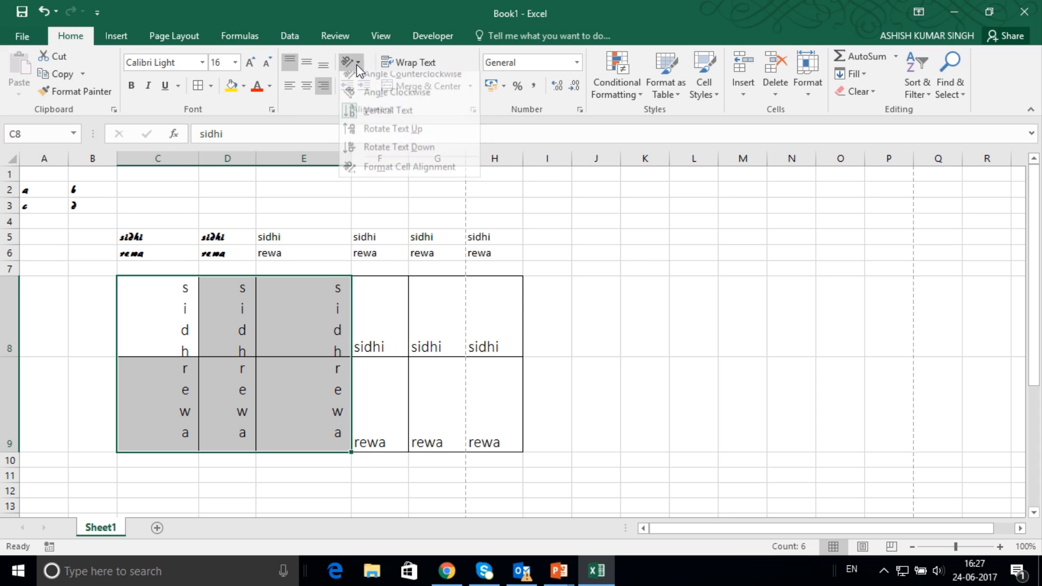
{"action": "left_click", "coordinate": [383, 136]}
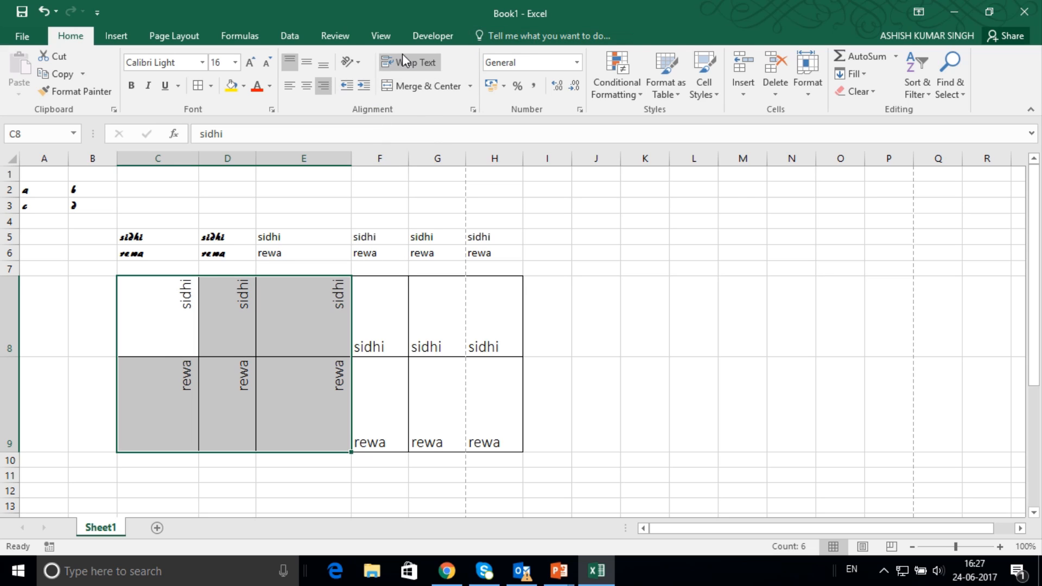
{"action": "left_click", "coordinate": [358, 64]}
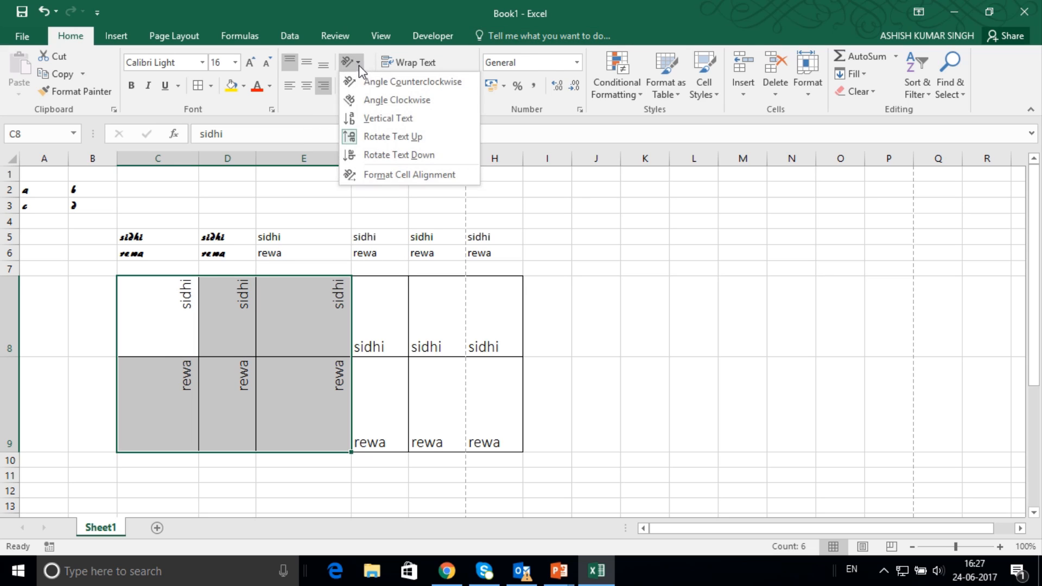
{"action": "left_click", "coordinate": [374, 155]}
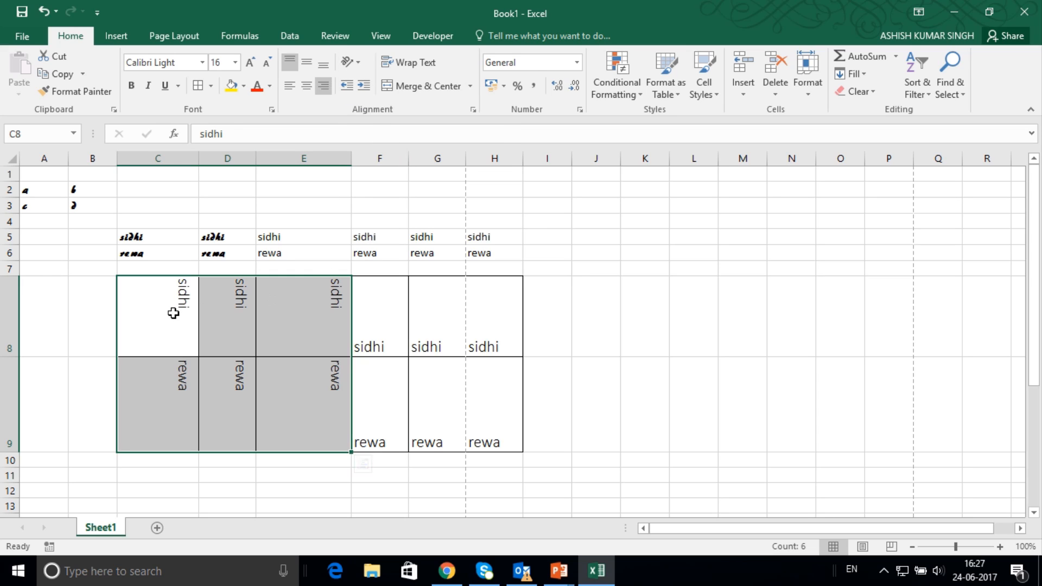
Widen column G and try centre and right alignment on cells G8:G9, settling on left alignment.
{"action": "left_click", "coordinate": [374, 328]}
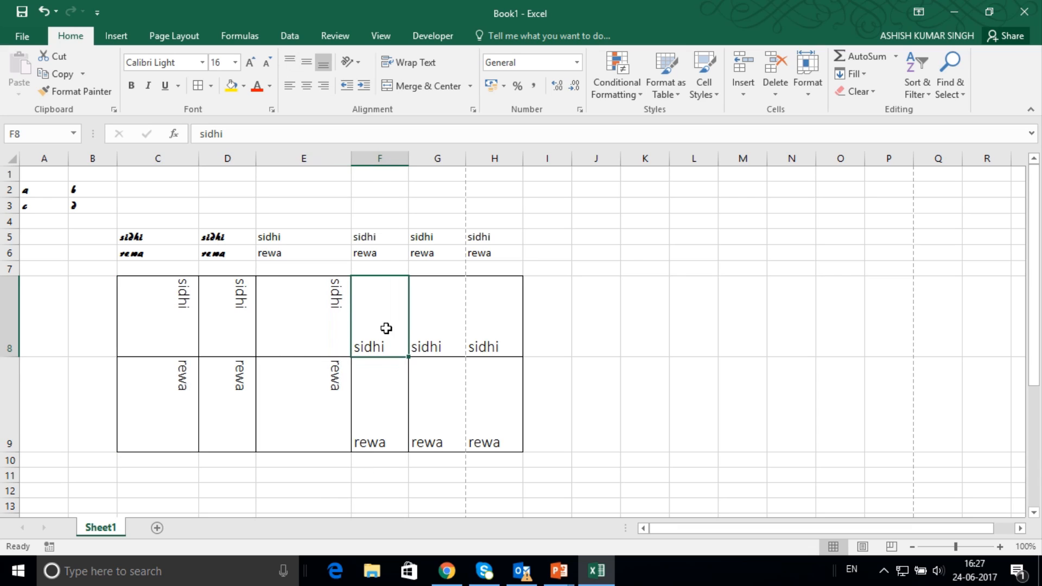
{"action": "left_click", "coordinate": [433, 325]}
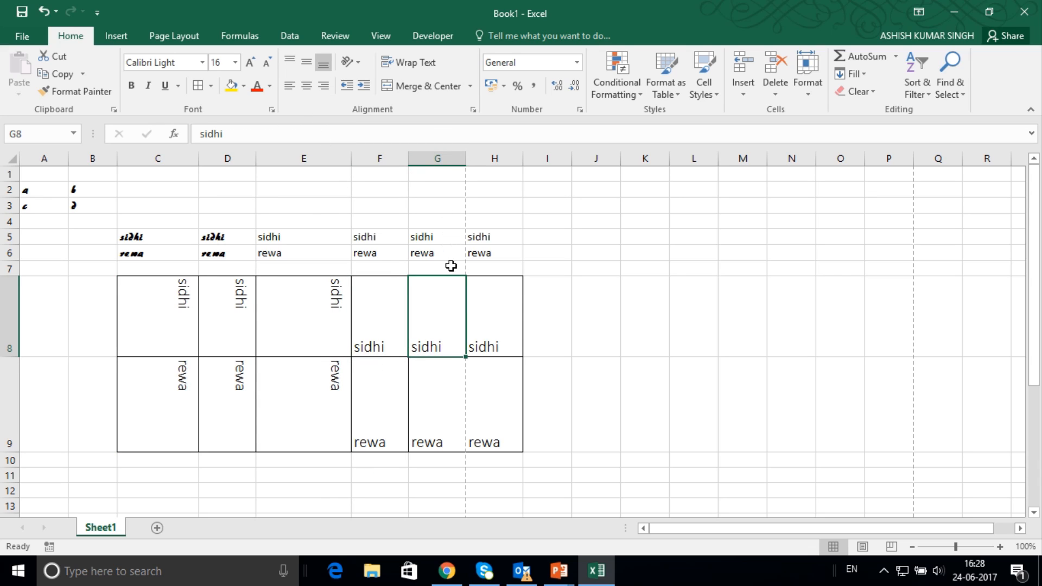
{"action": "left_click_drag", "start_coordinate": [420, 312], "coordinate": [430, 379]}
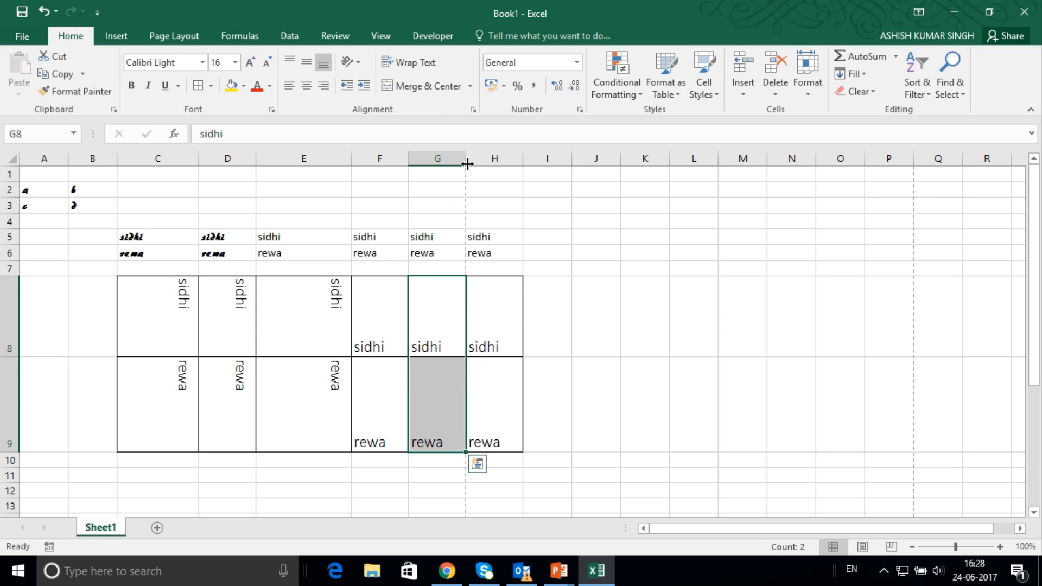
{"action": "left_click_drag", "start_coordinate": [465, 163], "coordinate": [540, 163]}
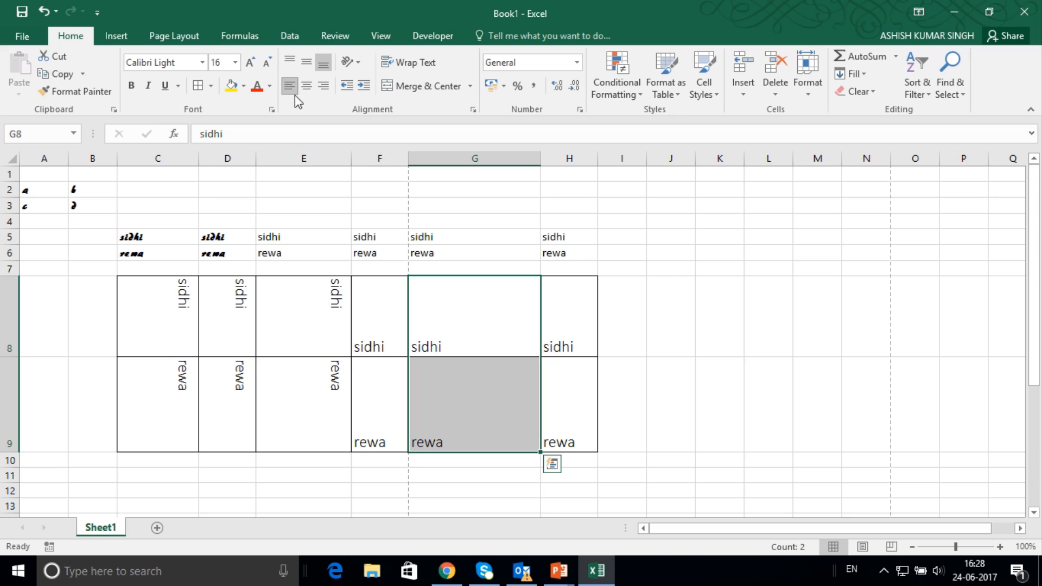
{"action": "left_click", "coordinate": [307, 87]}
{"action": "left_click", "coordinate": [324, 87]}
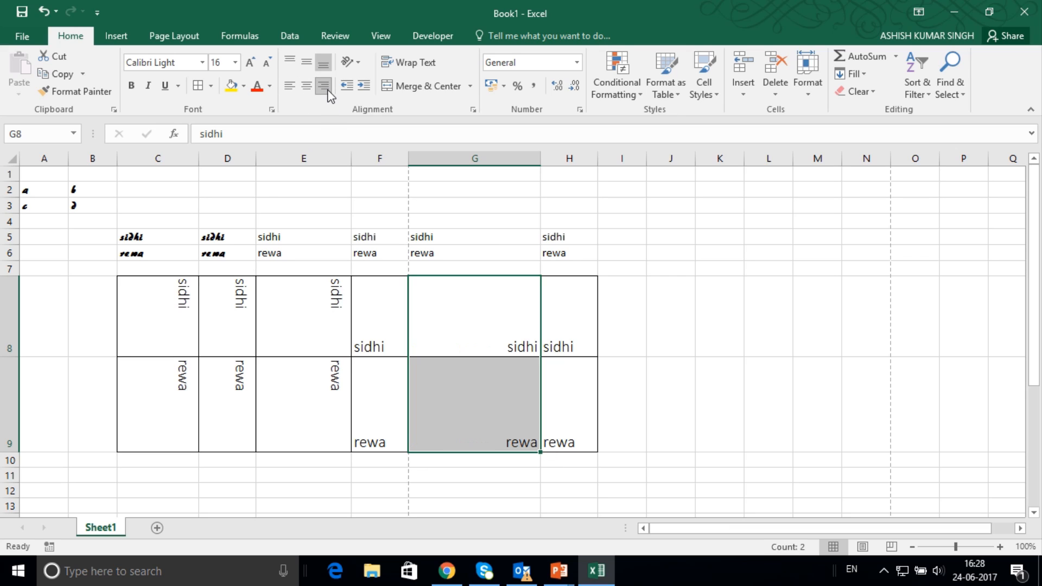
{"action": "left_click", "coordinate": [290, 85]}
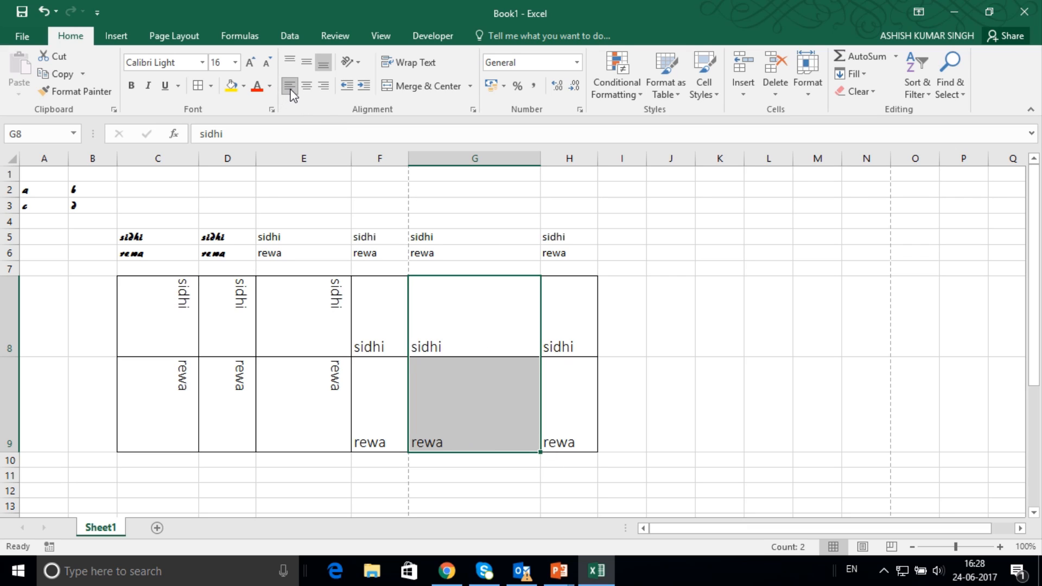
Increase the indent of cell G9 repeatedly to shift its text away from the left border.
{"action": "left_click", "coordinate": [447, 391]}
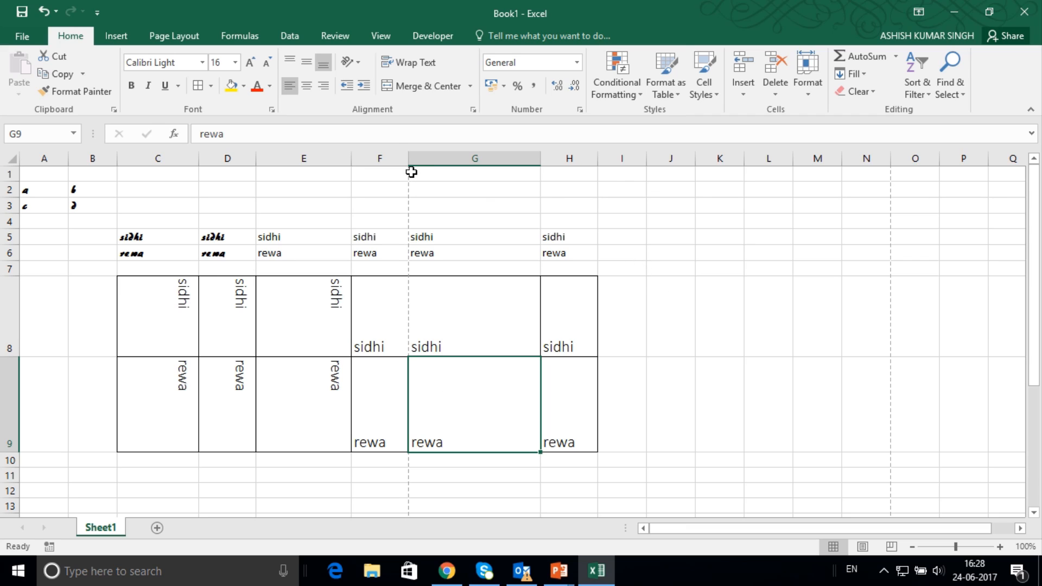
{"action": "left_click", "coordinate": [366, 86]}
{"action": "left_click", "coordinate": [363, 86]}
{"action": "left_click", "coordinate": [365, 91]}
{"action": "left_click", "coordinate": [365, 90]}
{"action": "left_click", "coordinate": [365, 90]}
{"action": "left_click", "coordinate": [365, 90]}
{"action": "left_click", "coordinate": [365, 90]}
{"action": "left_click", "coordinate": [364, 90]}
{"action": "left_click", "coordinate": [365, 90]}
{"action": "left_click", "coordinate": [364, 90]}
{"action": "left_click", "coordinate": [365, 90]}
{"action": "left_click", "coordinate": [365, 90]}
{"action": "left_click", "coordinate": [365, 90]}
{"action": "left_click", "coordinate": [364, 90]}
{"action": "left_click", "coordinate": [365, 90]}
{"action": "left_click", "coordinate": [365, 90]}
{"action": "left_click", "coordinate": [364, 90]}
Decrease the indent of cell G9 until its text is back at the left border.
{"action": "left_click", "coordinate": [347, 87]}
{"action": "left_click", "coordinate": [347, 87]}
{"action": "left_click", "coordinate": [346, 87]}
{"action": "left_click", "coordinate": [346, 87]}
{"action": "left_click", "coordinate": [348, 88]}
{"action": "left_click", "coordinate": [347, 88]}
{"action": "left_click", "coordinate": [348, 88]}
{"action": "left_click", "coordinate": [348, 88]}
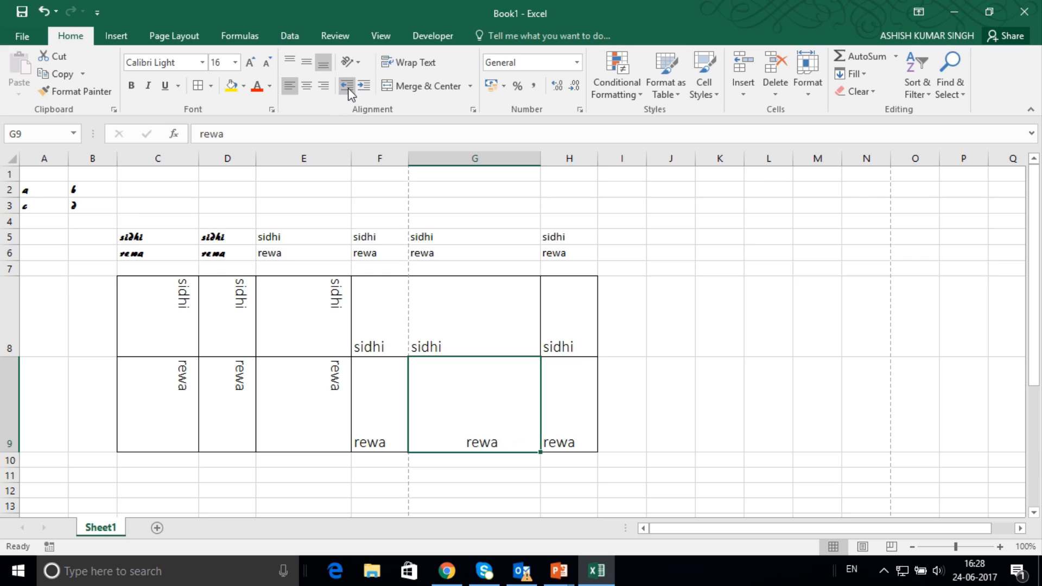
{"action": "left_click", "coordinate": [348, 88]}
{"action": "left_click", "coordinate": [348, 88]}
{"action": "left_click", "coordinate": [348, 88]}
{"action": "left_click", "coordinate": [348, 88]}
{"action": "left_click", "coordinate": [348, 88]}
{"action": "left_click", "coordinate": [348, 88]}
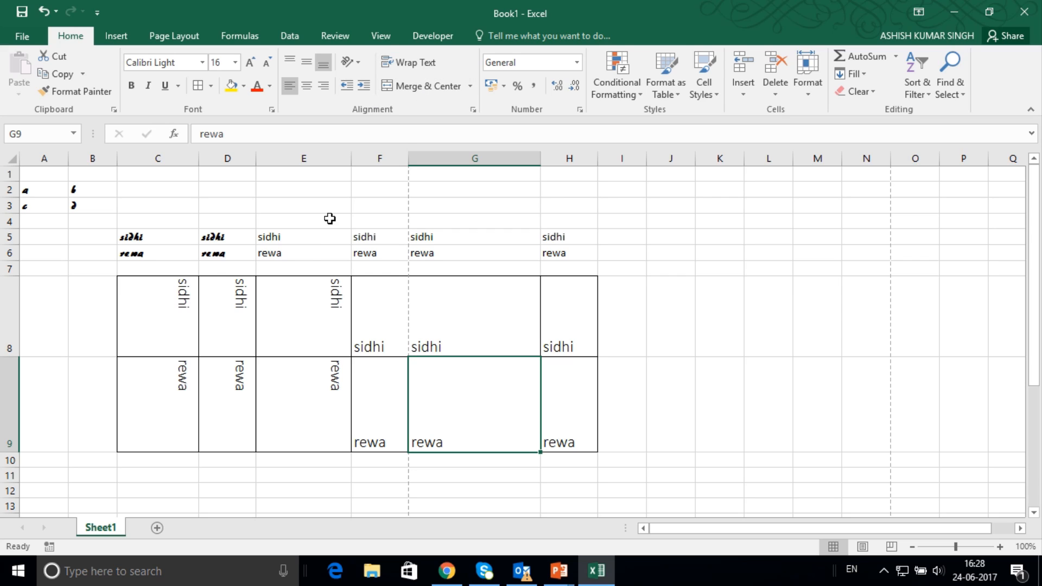
Enter the text "education department sidhi" in cell C3.
{"action": "left_click_drag", "start_coordinate": [148, 202], "coordinate": [376, 210]}
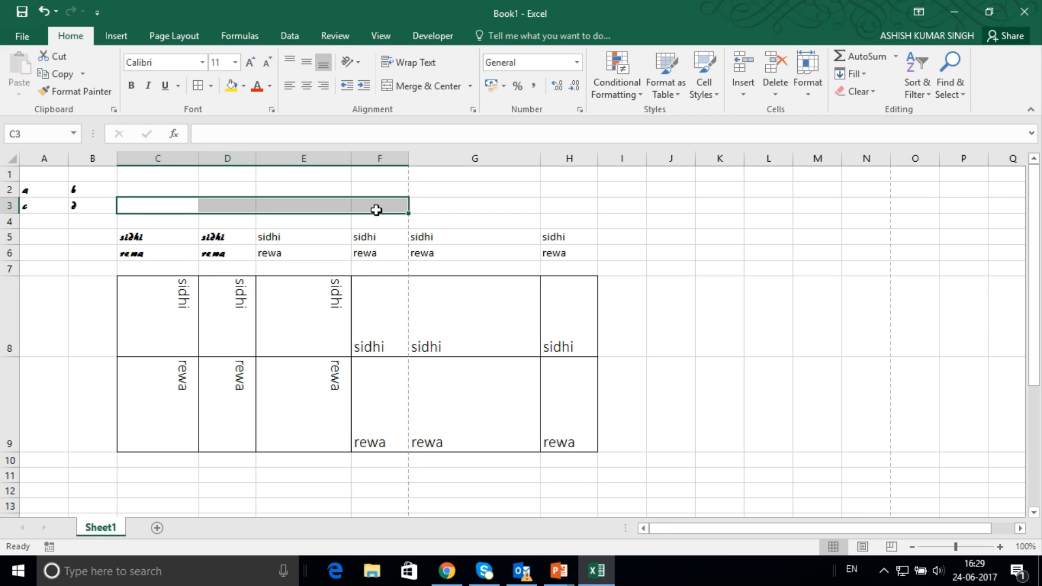
{"action": "type", "text": "ediuca"}
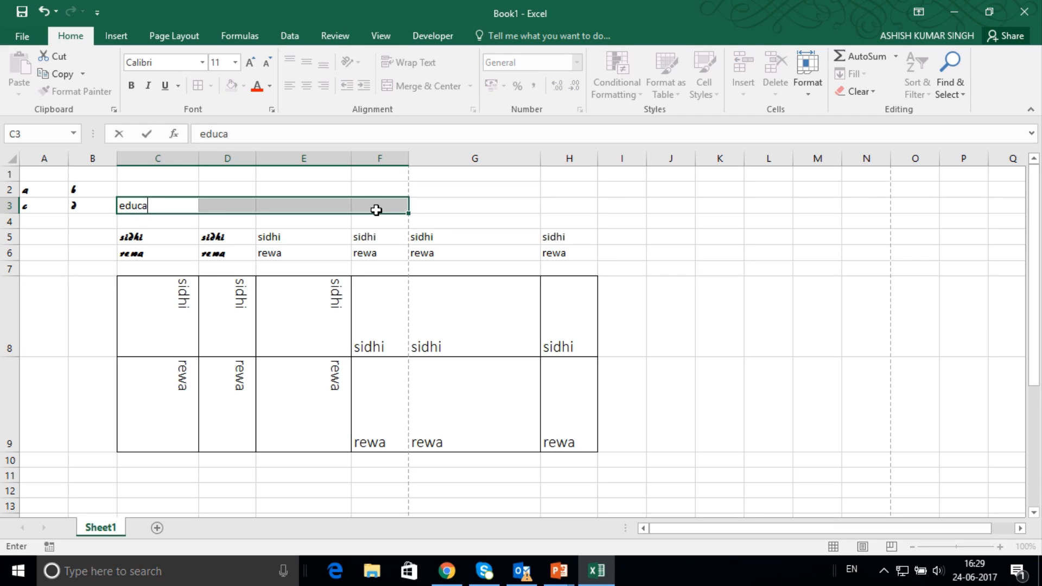
{"action": "type", "text": "tion department"}
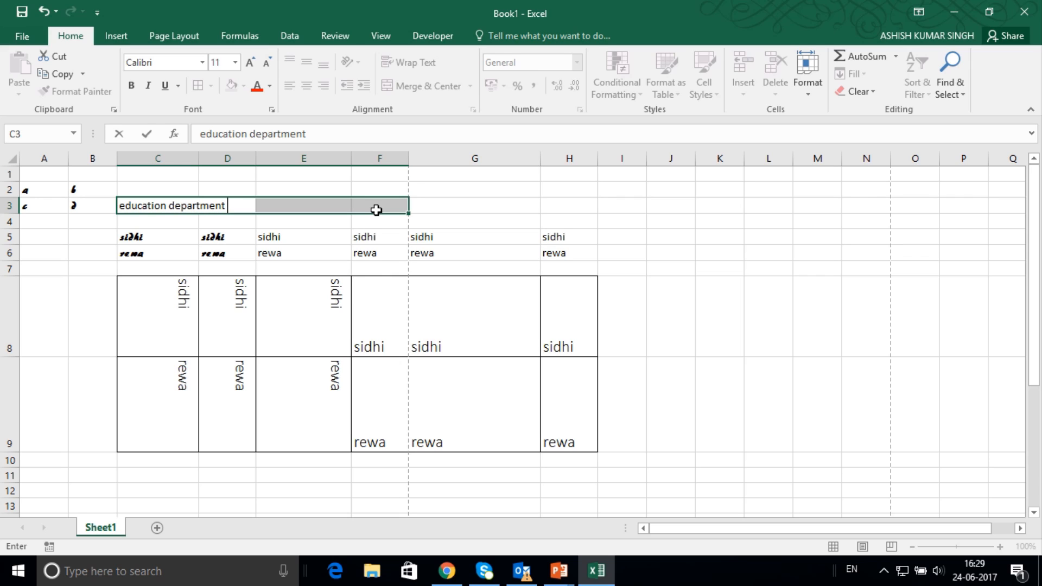
{"action": "type", "text": " sihdi"}
{"action": "key", "text": "BackSpace"}
{"action": "key", "text": "BackSpace"}
{"action": "key", "text": "BackSpace"}
{"action": "type", "text": "dhi"}
{"action": "key", "text": "Return"}
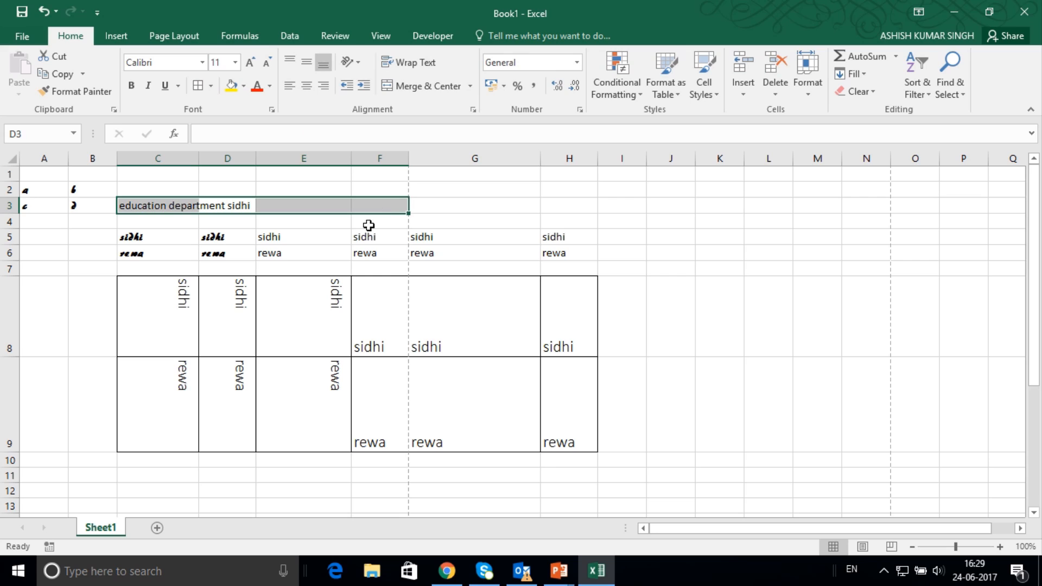
Try Wrap Text on cell C3 and undo it.
{"action": "left_click", "coordinate": [122, 253]}
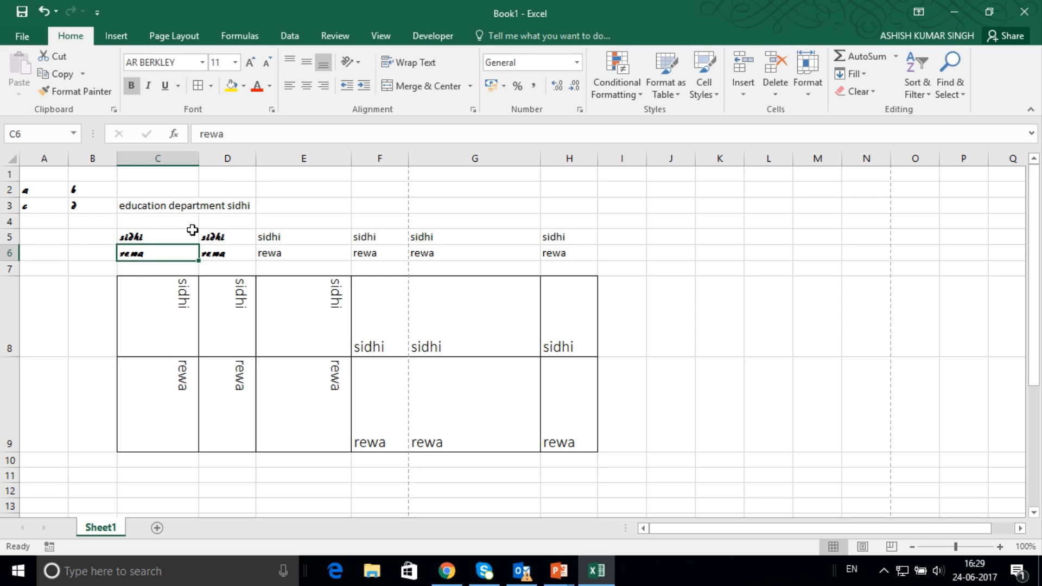
{"action": "left_click", "coordinate": [169, 206]}
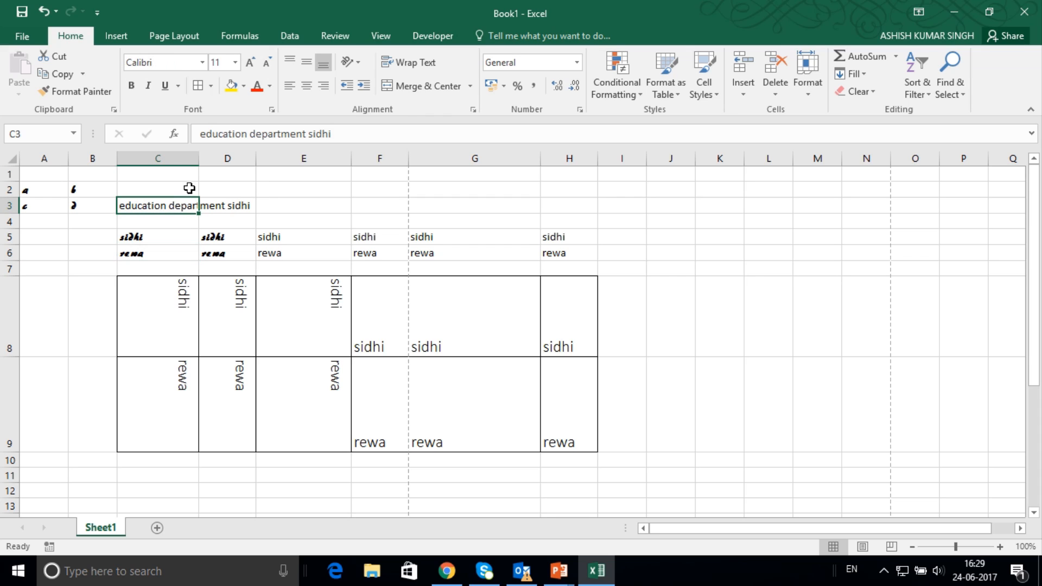
{"action": "left_click", "coordinate": [426, 64]}
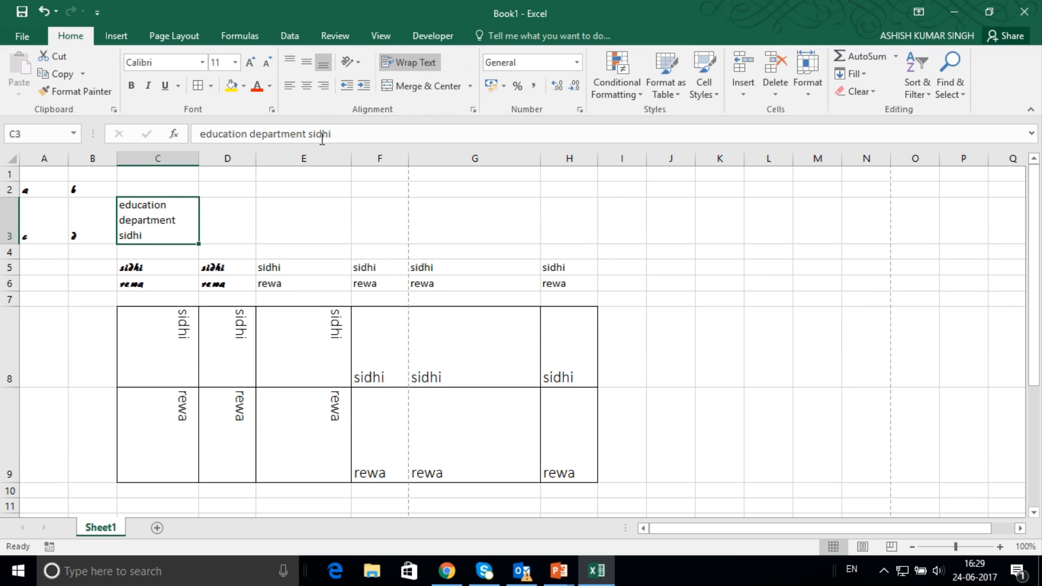
{"action": "mouse_move", "coordinate": [402, 9]}
{"action": "key", "text": "ctrl+z"}
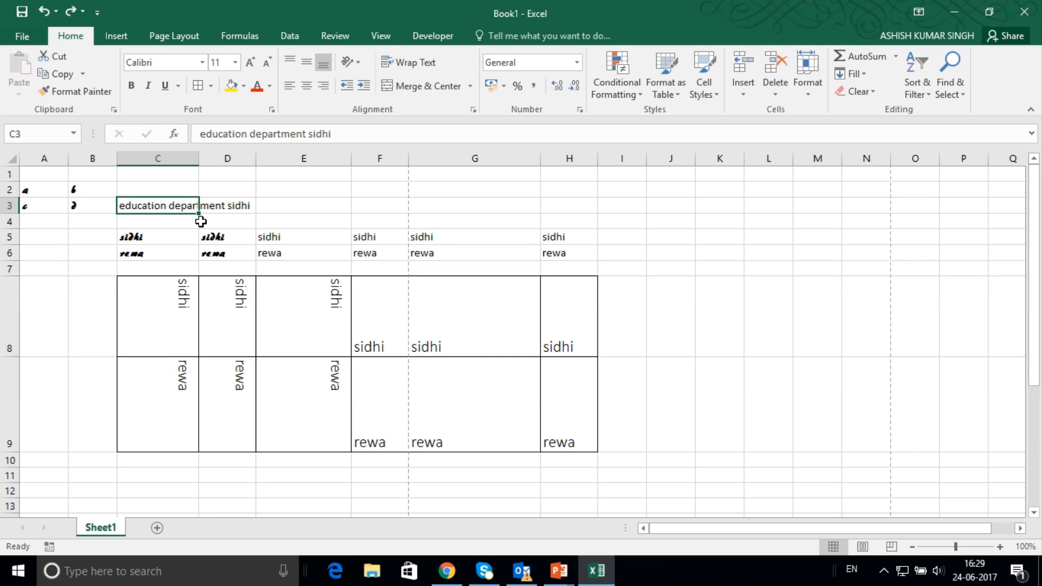
Enter "rewa" in cell D3, beside the long text in C3.
{"action": "left_click", "coordinate": [230, 206]}
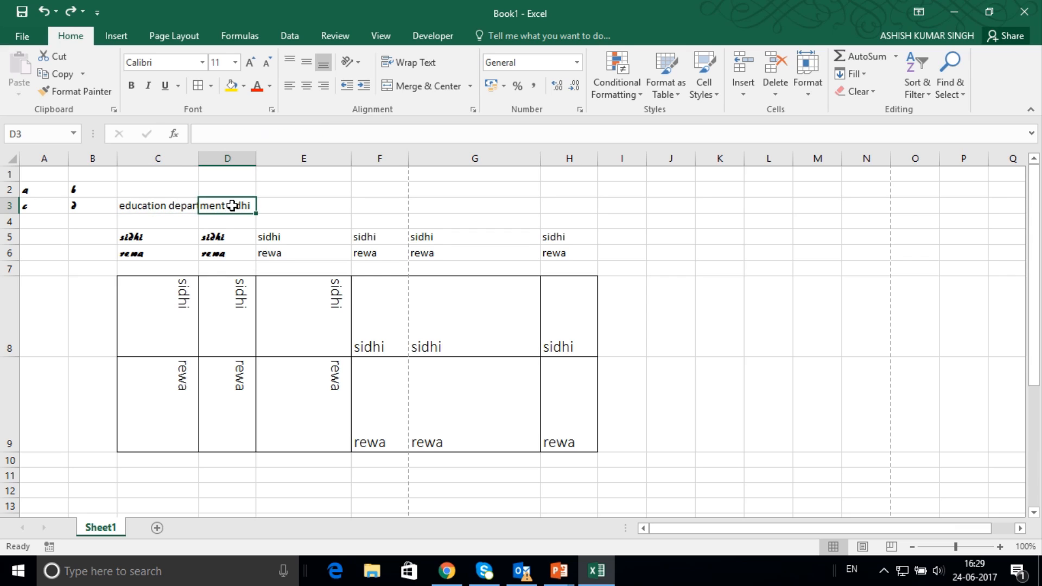
{"action": "type", "text": "rewa"}
{"action": "key", "text": "Return"}
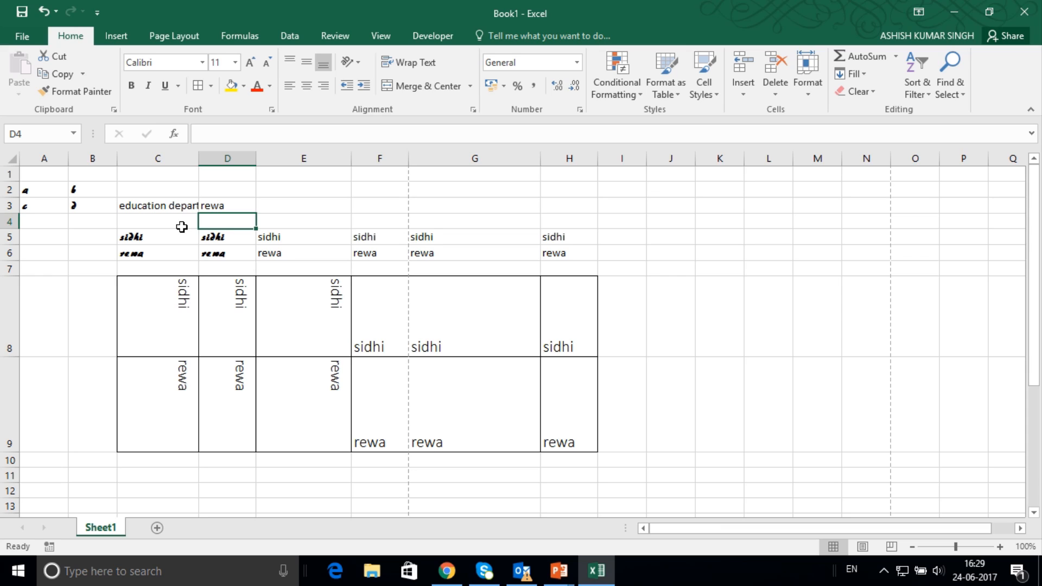
Set the font size of cells C3:D4 to 22.
{"action": "left_click", "coordinate": [147, 207]}
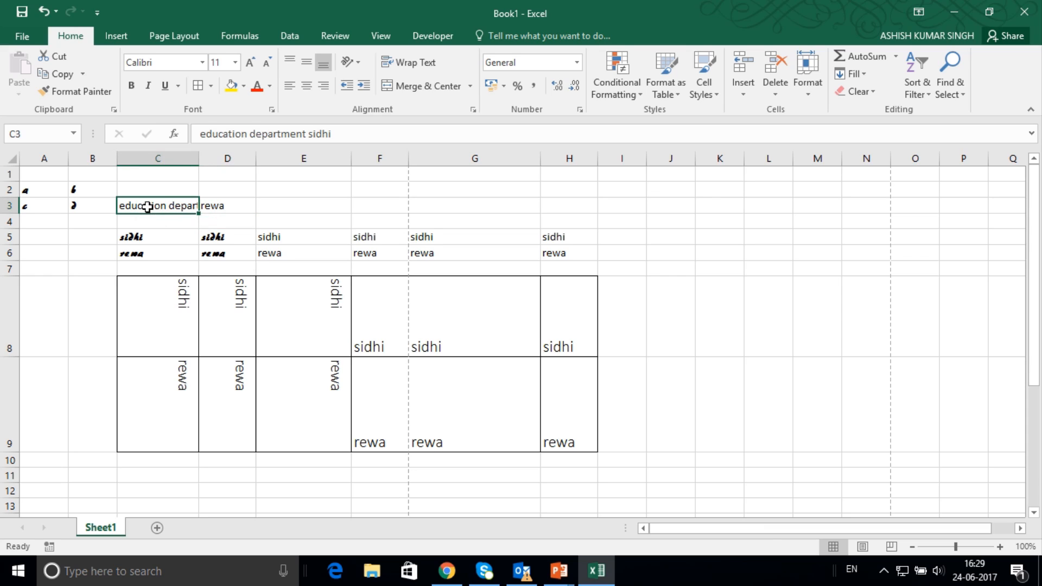
{"action": "left_click_drag", "start_coordinate": [147, 207], "coordinate": [228, 218]}
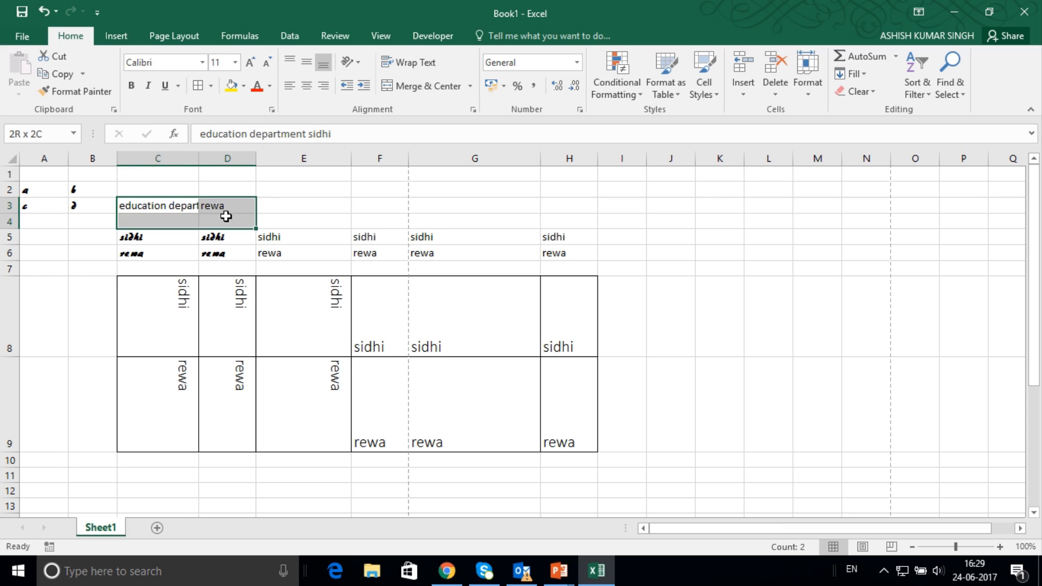
{"action": "left_click", "coordinate": [235, 63]}
{"action": "left_click", "coordinate": [216, 210]}
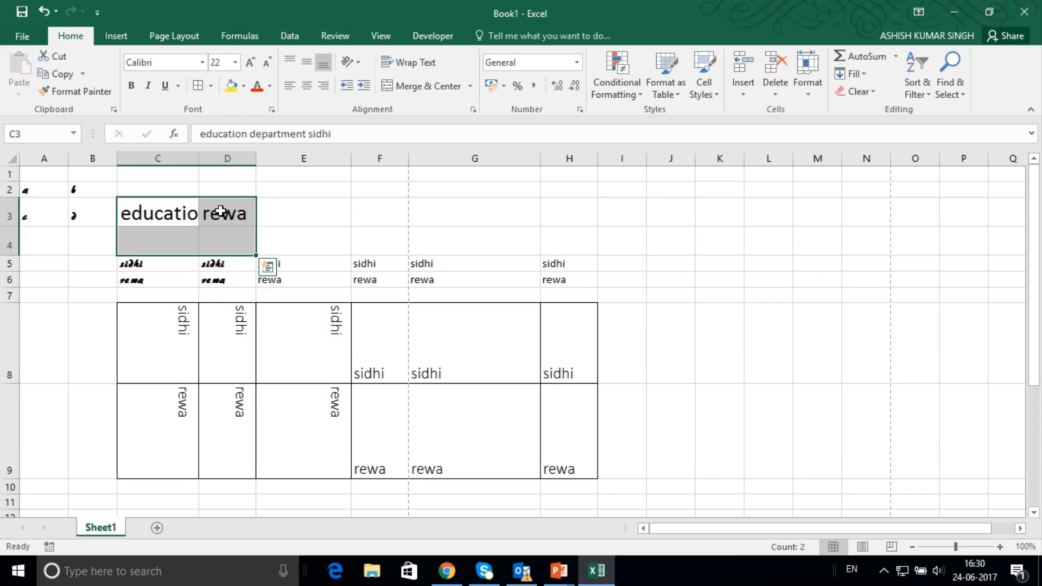
Clear cell D3 to reveal the full text of C3 and enter "rewa" in D3 again.
{"action": "left_click", "coordinate": [168, 217]}
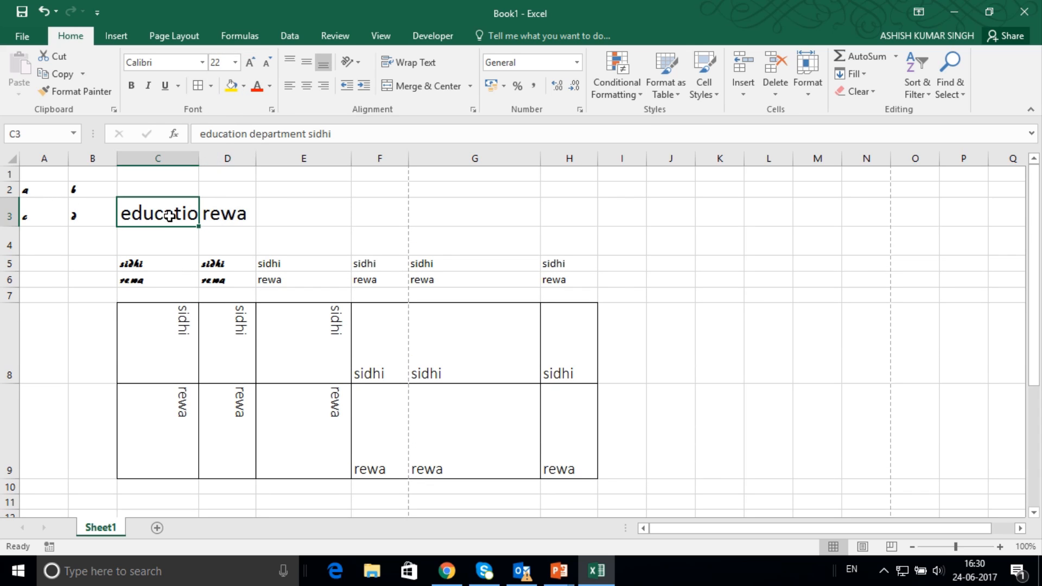
{"action": "left_click", "coordinate": [241, 214]}
{"action": "key", "text": "Delete"}
{"action": "key", "text": "Return"}
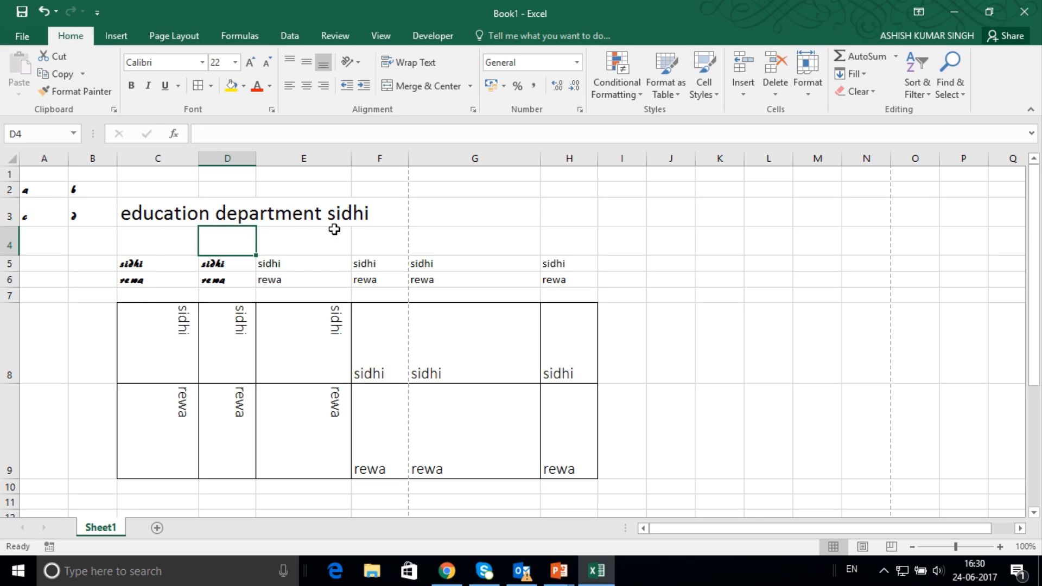
{"action": "left_click", "coordinate": [235, 215]}
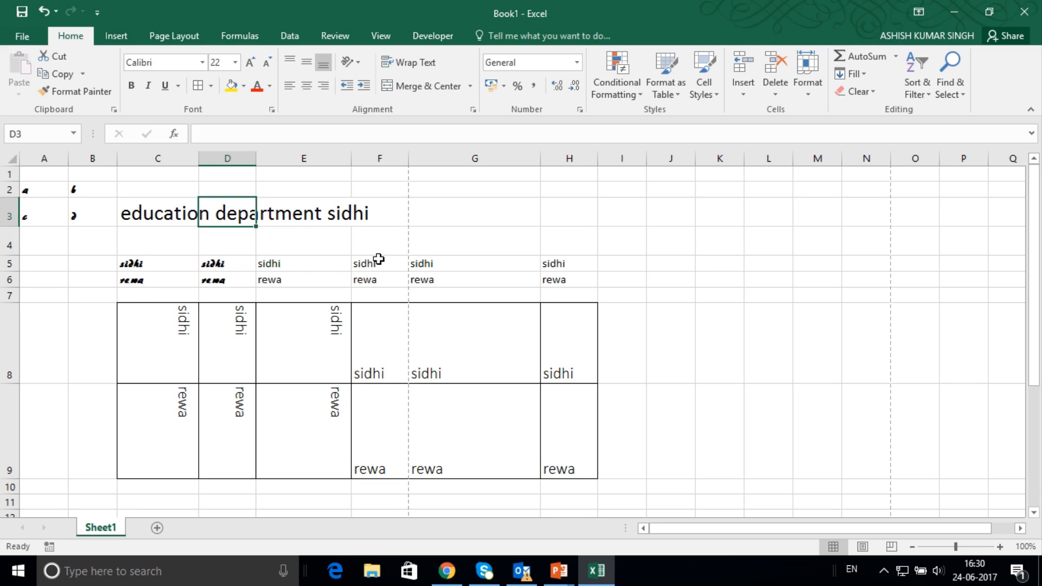
{"action": "type", "text": "rewa"}
{"action": "key", "text": "Return"}
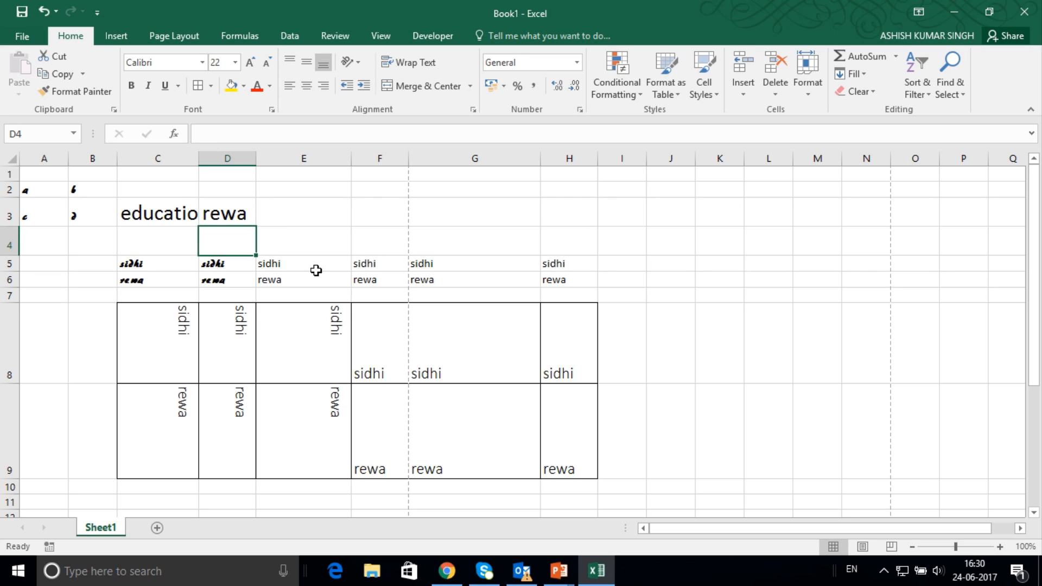
Wrap the text in cell C3, widening column C and autofitting the height of row 3.
{"action": "left_click_drag", "start_coordinate": [199, 163], "coordinate": [212, 165]}
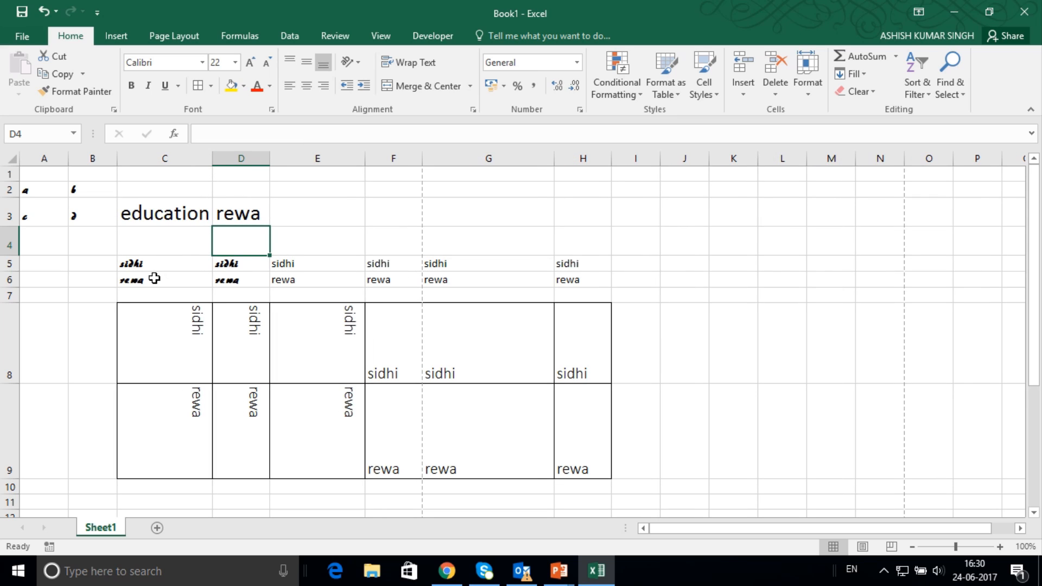
{"action": "left_click", "coordinate": [159, 218]}
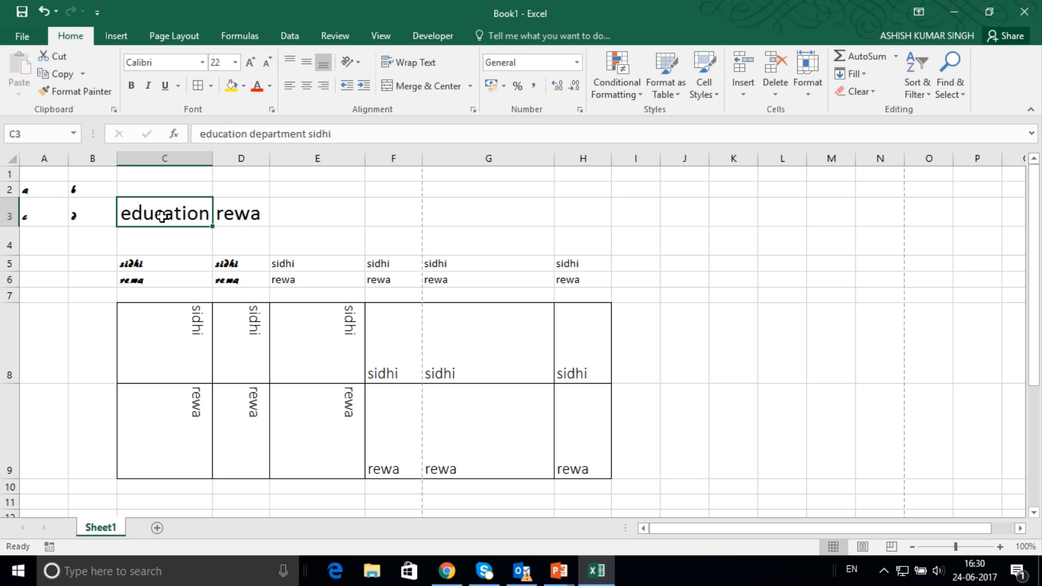
{"action": "left_click", "coordinate": [416, 64]}
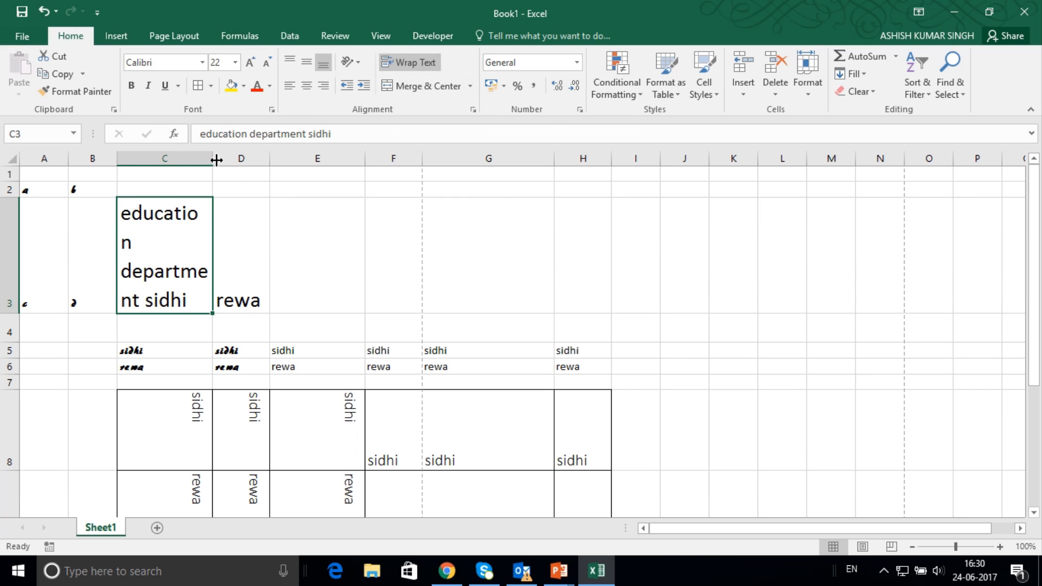
{"action": "left_click_drag", "start_coordinate": [216, 160], "coordinate": [231, 158]}
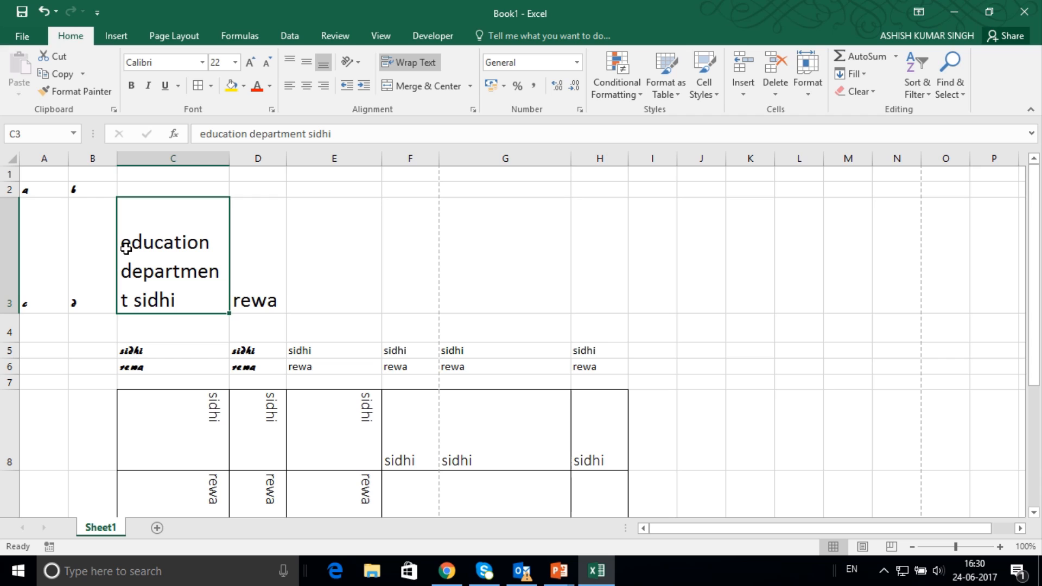
{"action": "double_click", "coordinate": [13, 312]}
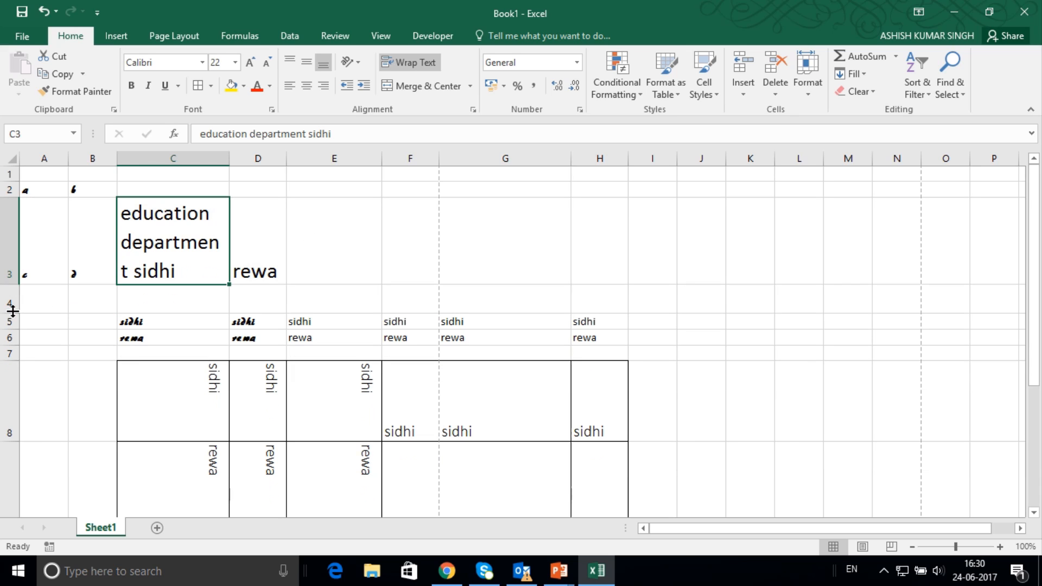
Undo the row 3 and column C resizing, the text wrapping in C3 and the "rewa" entry in D3.
{"action": "key", "text": "ctrl+z"}
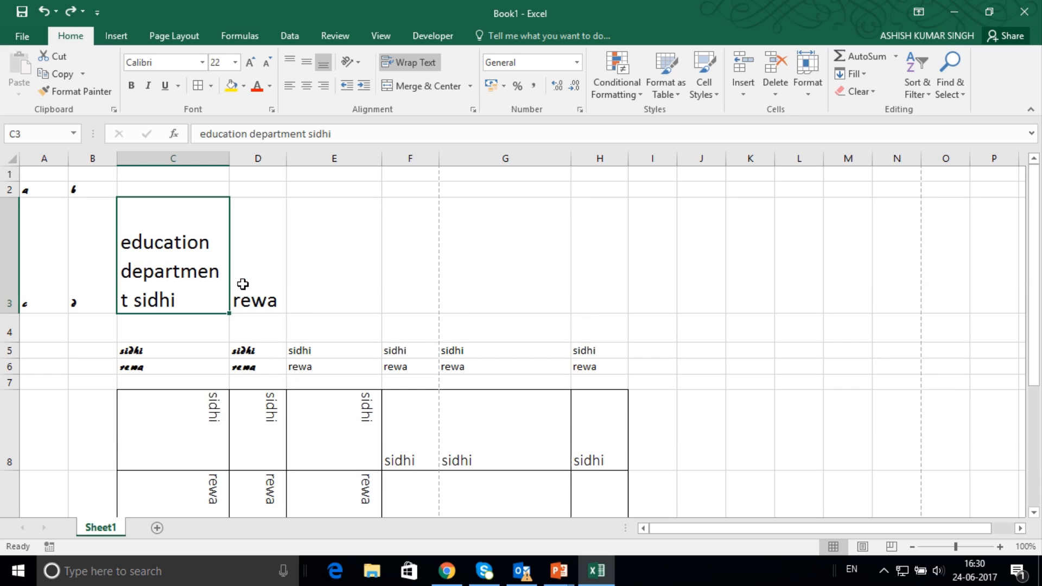
{"action": "key", "text": "ctrl+z"}
{"action": "key", "text": "ctrl+z"}
{"action": "key", "text": "ctrl+z"}
{"action": "key", "text": "ctrl+z"}
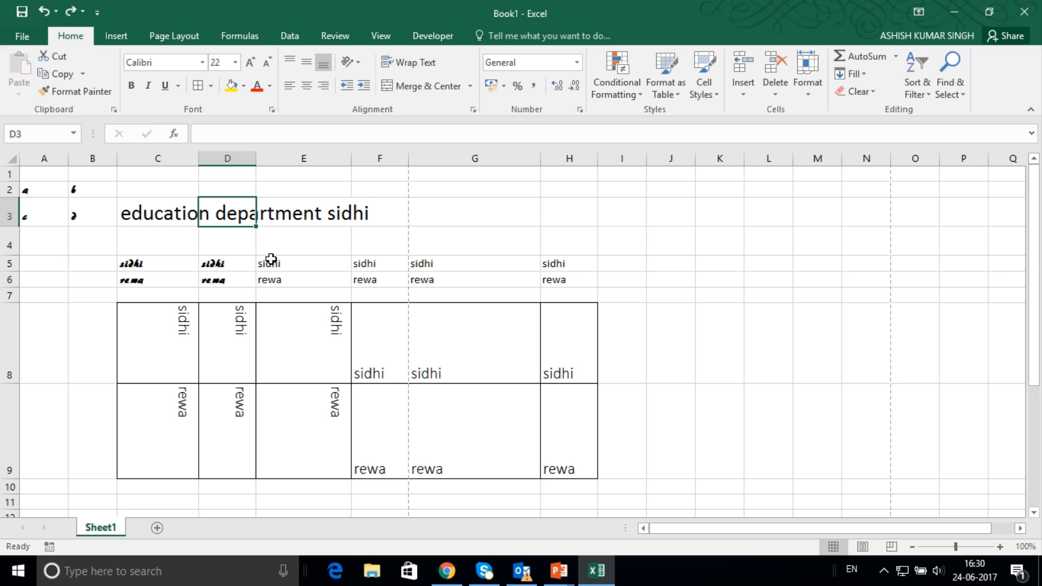
Merge and center cells C3:F3 across the "education department sidhi" heading, and check the merged cell by moving around it.
{"action": "left_click_drag", "start_coordinate": [142, 216], "coordinate": [385, 209]}
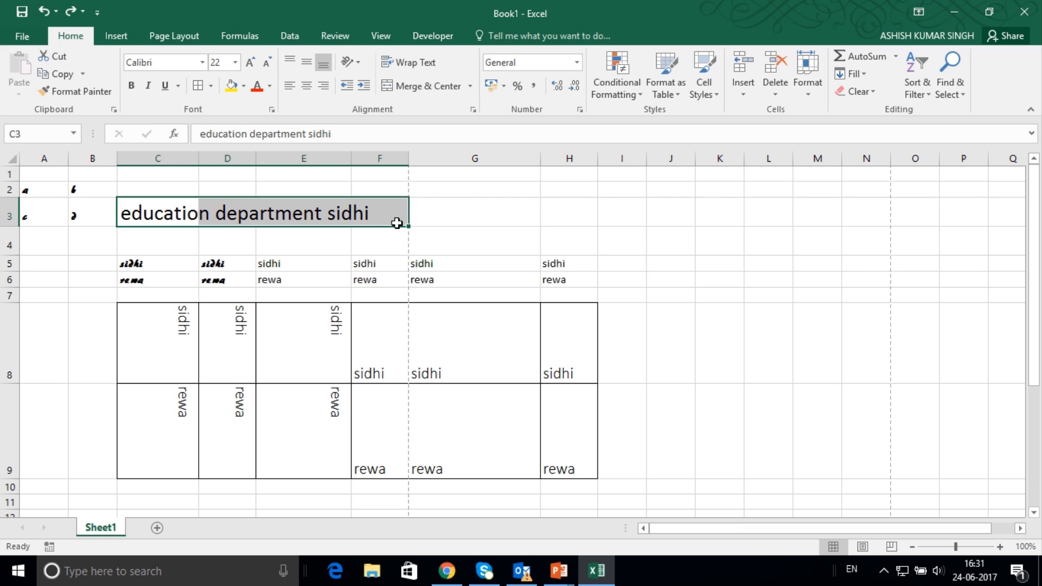
{"action": "left_click", "coordinate": [425, 86]}
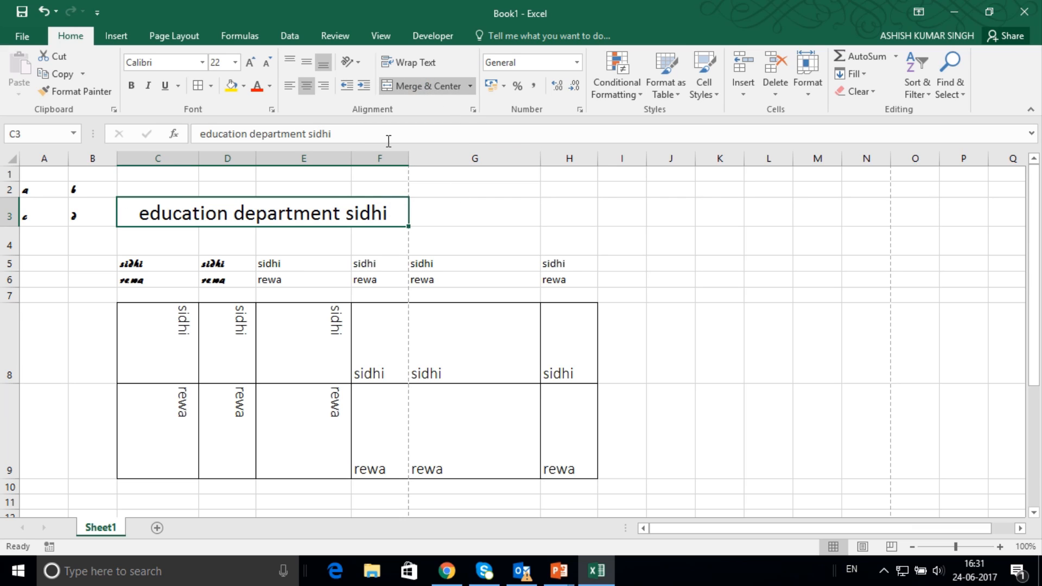
{"action": "left_click", "coordinate": [484, 215]}
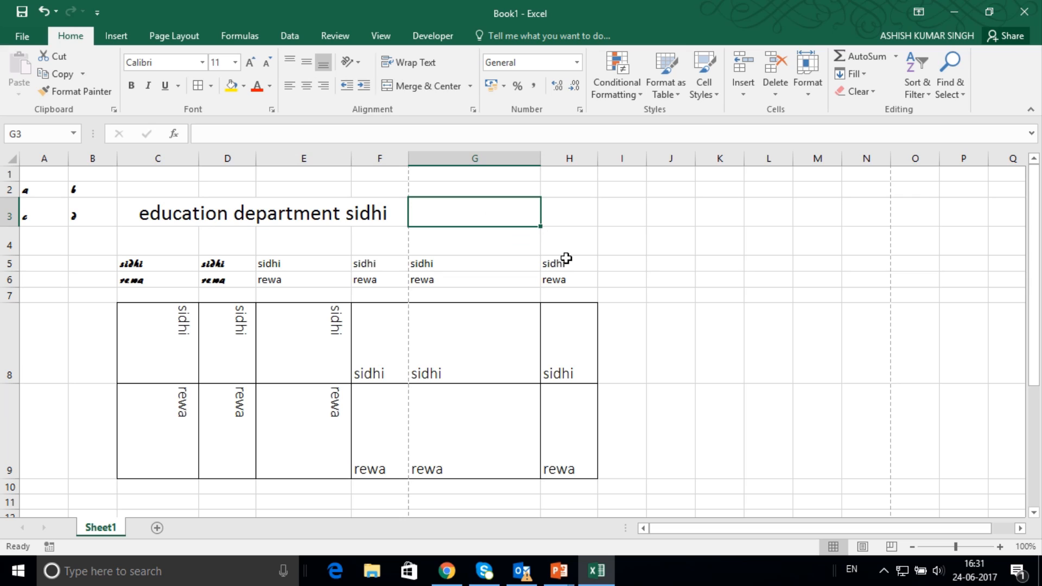
{"action": "key", "text": "Left"}
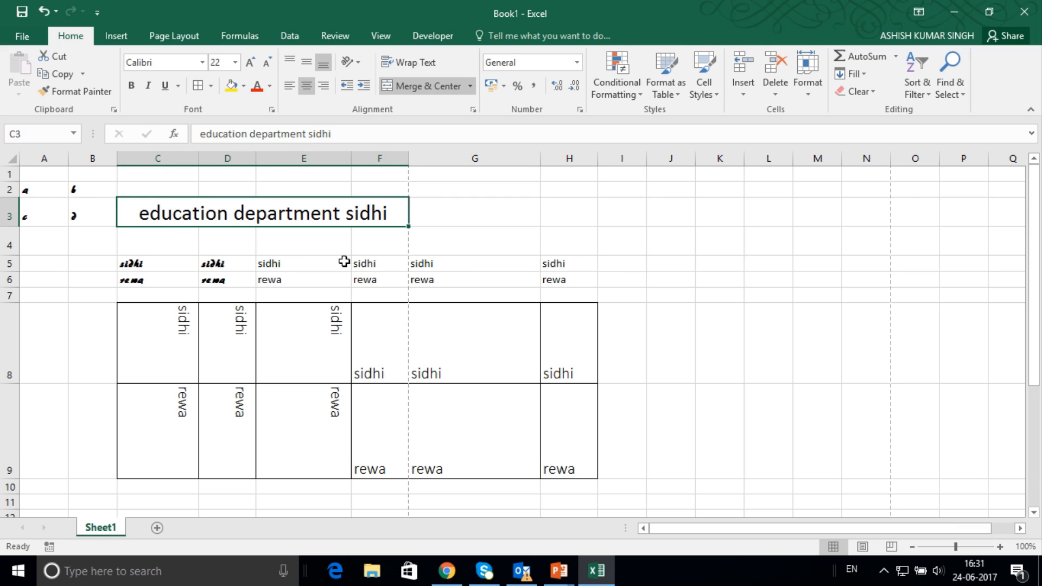
{"action": "key", "text": "Down"}
{"action": "key", "text": "Left"}
{"action": "key", "text": "Left"}
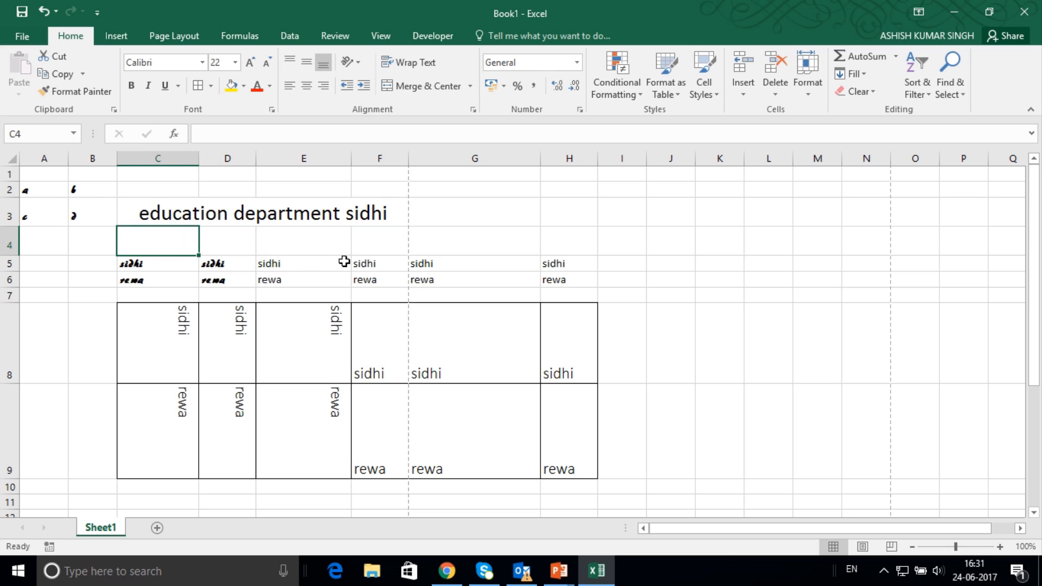
{"action": "key", "text": "Up"}
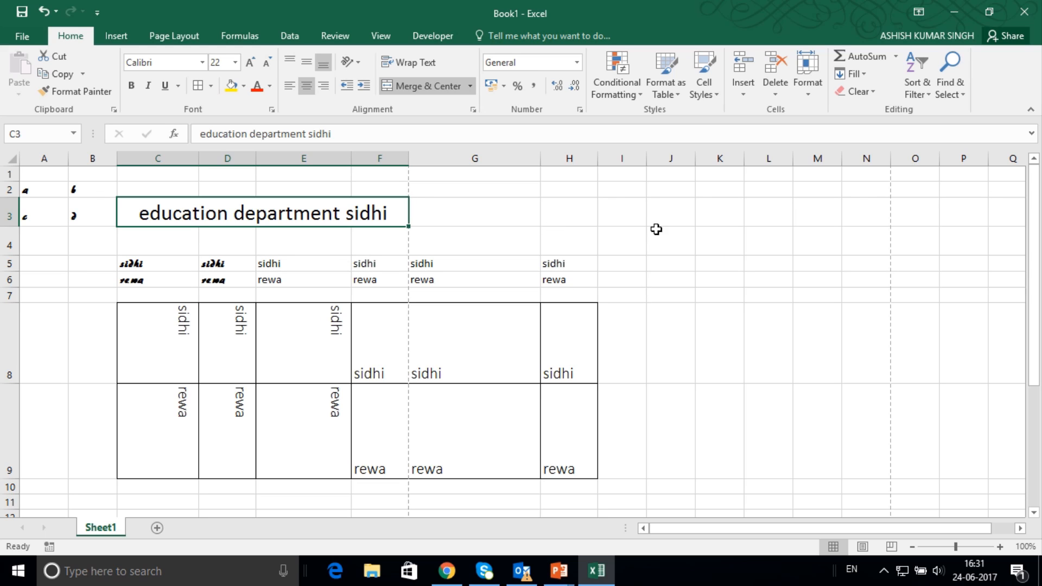
Enter the formula =RANDBETWEEN(123,287) in cell J3.
{"action": "left_click", "coordinate": [634, 213]}
{"action": "left_click", "coordinate": [671, 215]}
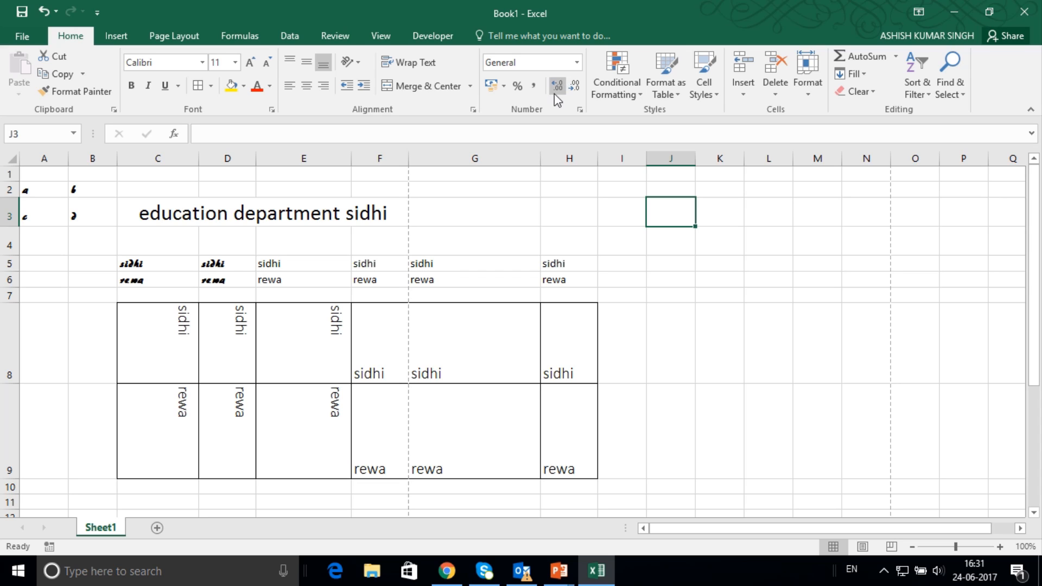
{"action": "type", "text": "=rand"}
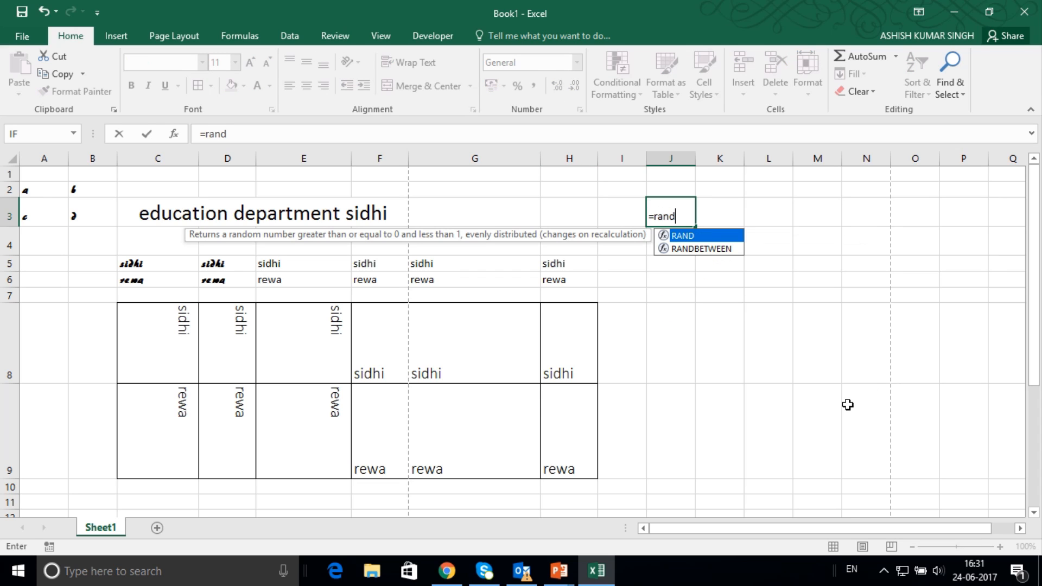
{"action": "type", "text": "b"}
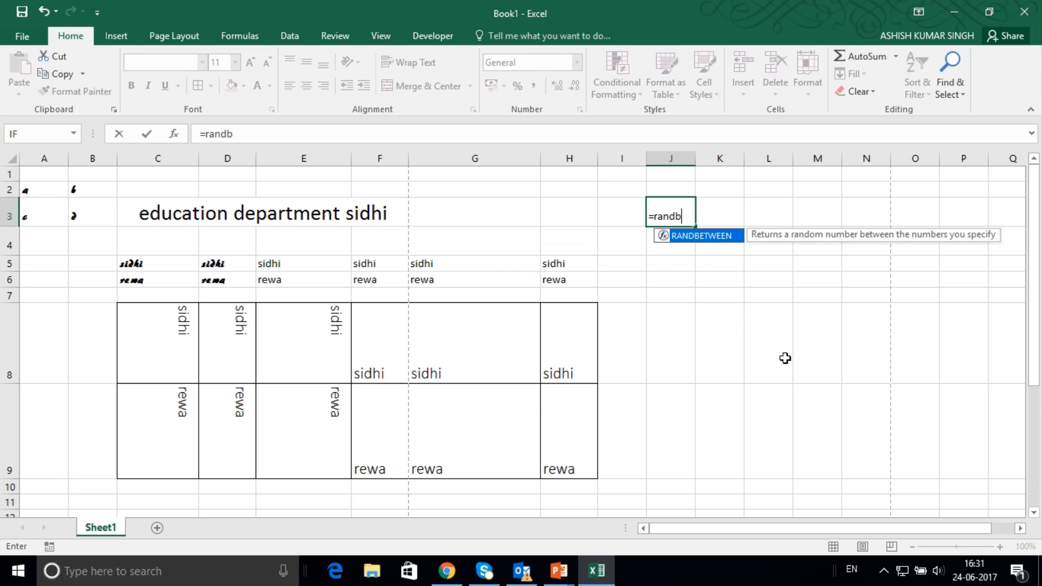
{"action": "type", "text": "etween"}
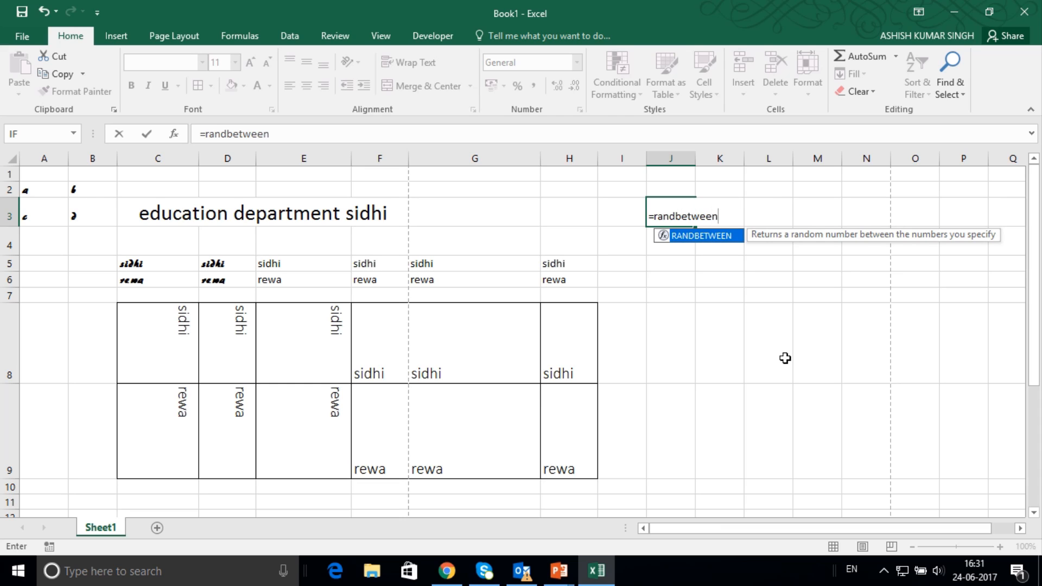
{"action": "type", "text": "(12"}
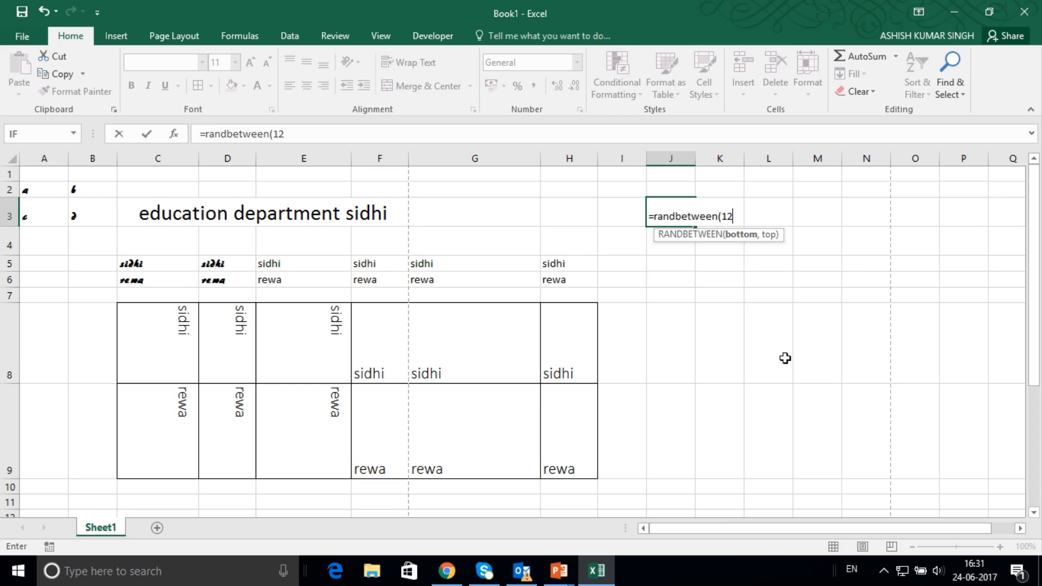
{"action": "type", "text": "3,2"}
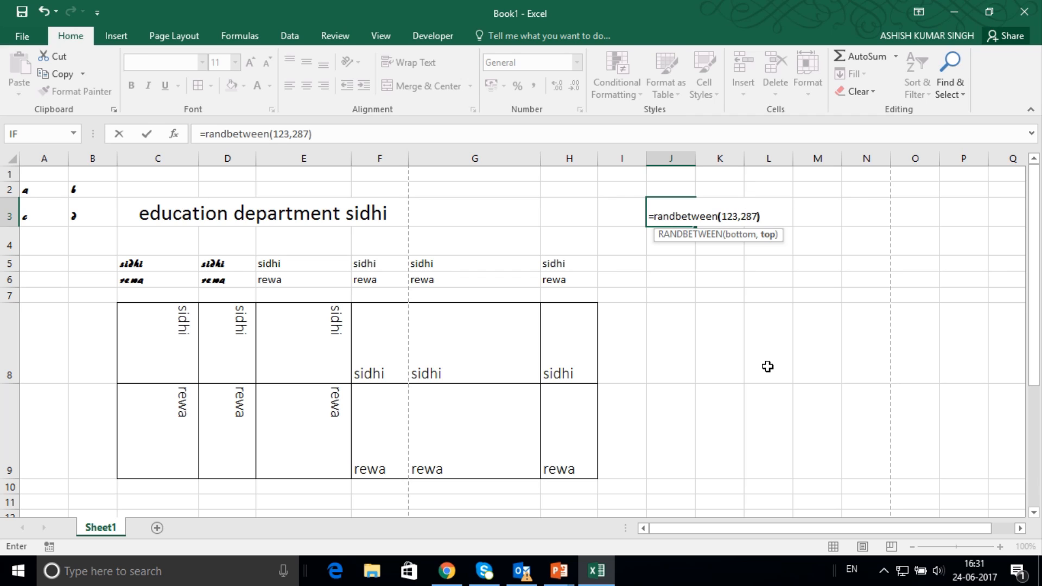
{"action": "type", "text": "87)"}
{"action": "key", "text": "Return"}
Fill the J3 formula down to J9 and replace the formulas in J3:J9 with their pasted values.
{"action": "left_click", "coordinate": [679, 220]}
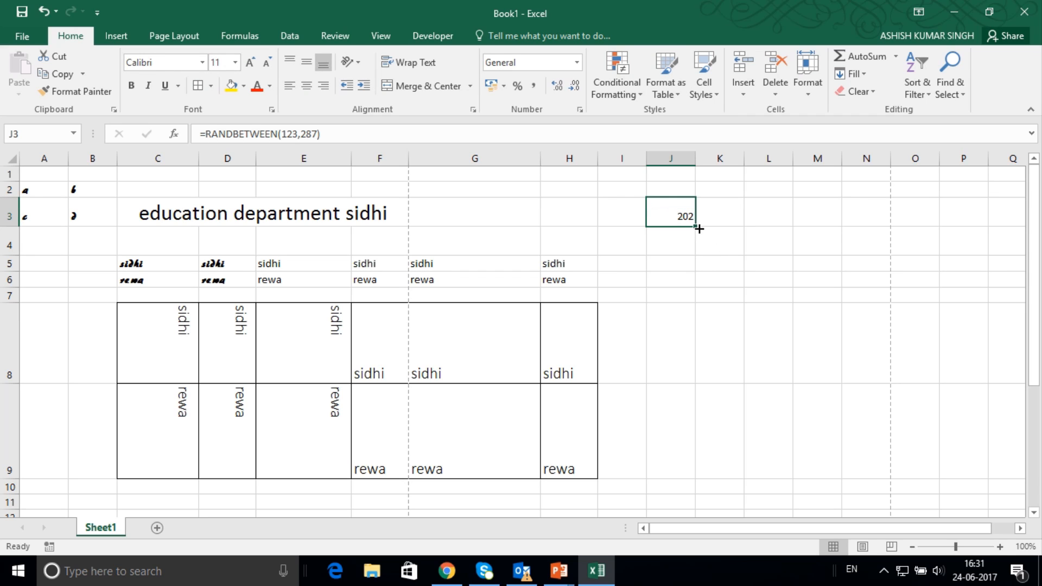
{"action": "left_click_drag", "start_coordinate": [697, 232], "coordinate": [695, 477]}
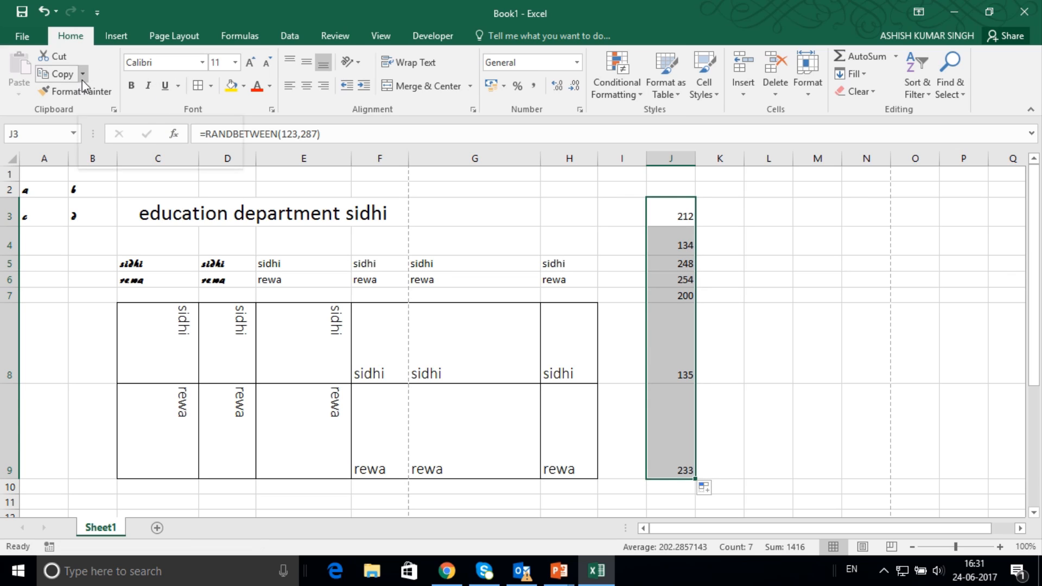
{"action": "left_click", "coordinate": [64, 81]}
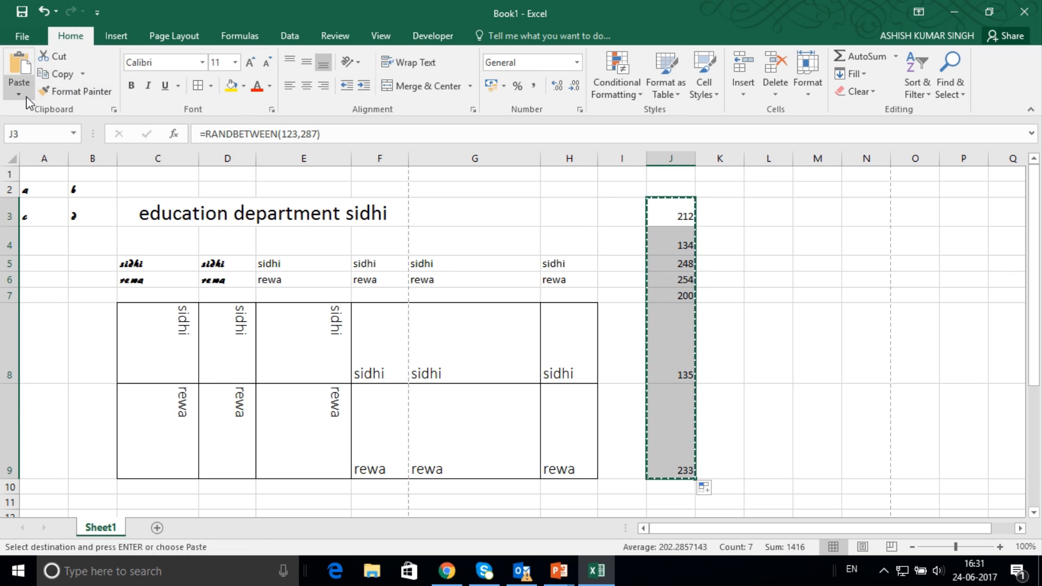
{"action": "left_click", "coordinate": [25, 96]}
{"action": "left_click", "coordinate": [24, 197]}
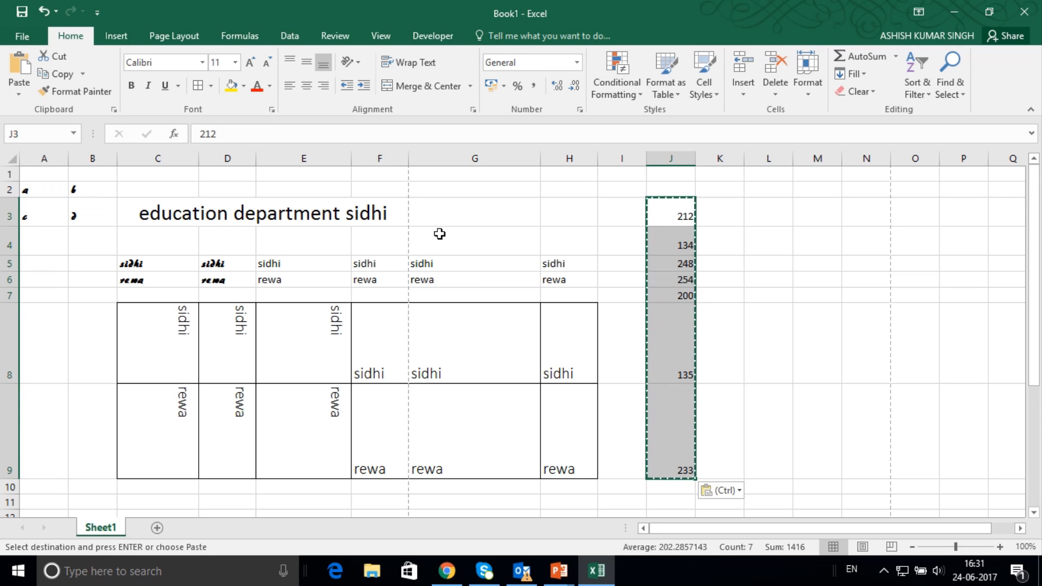
Set the font size of the numbers in J3:J9 to 26.
{"action": "left_click", "coordinate": [236, 67]}
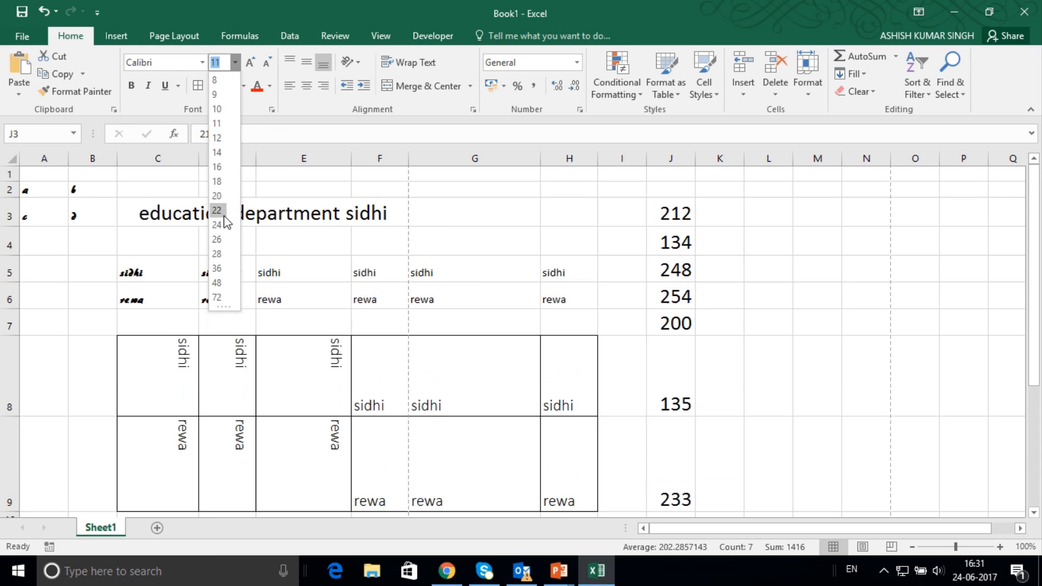
{"action": "left_click", "coordinate": [217, 239]}
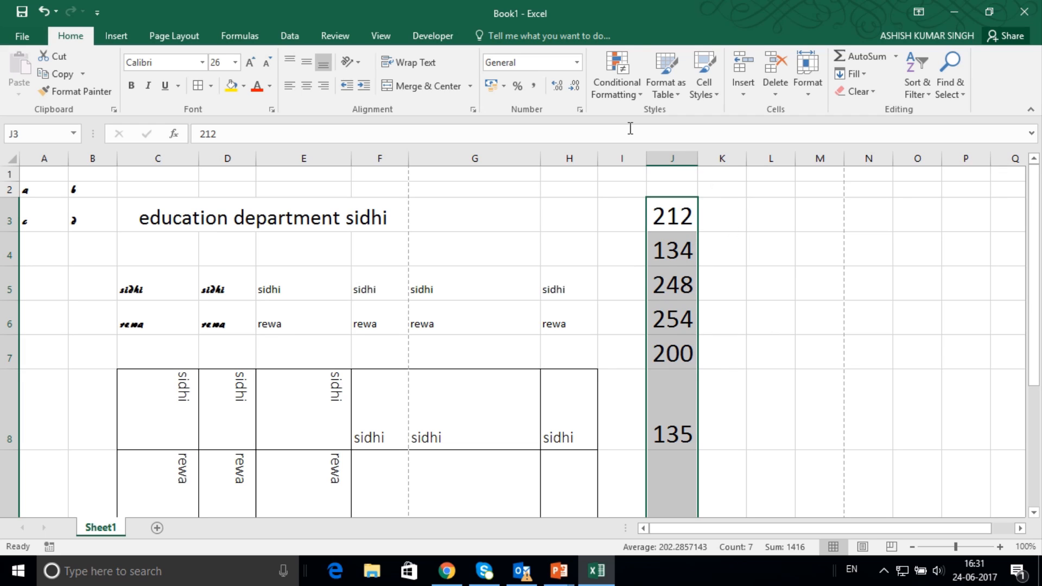
{"action": "left_click", "coordinate": [577, 64]}
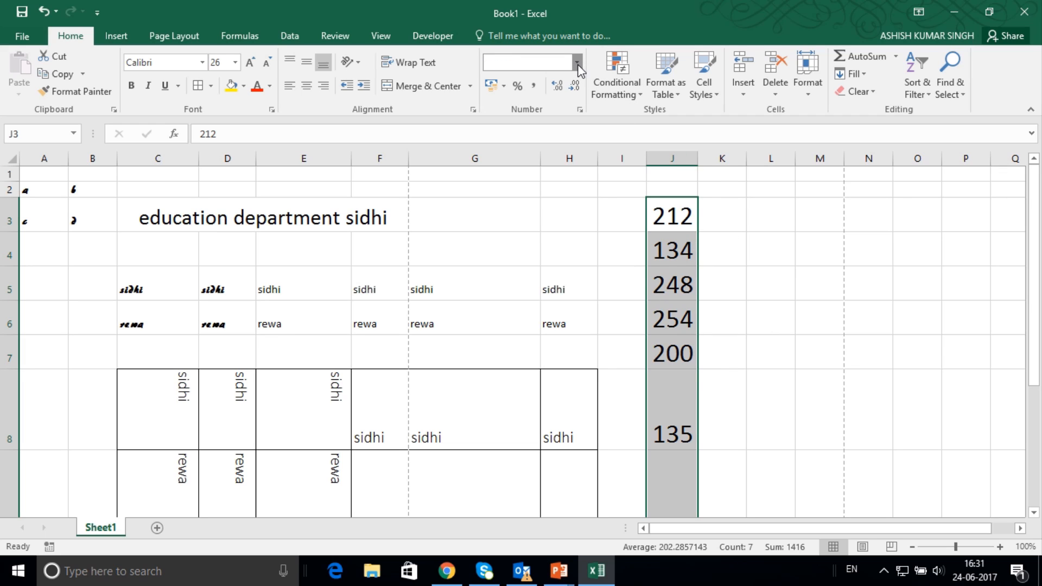
{"action": "left_click", "coordinate": [727, 220]}
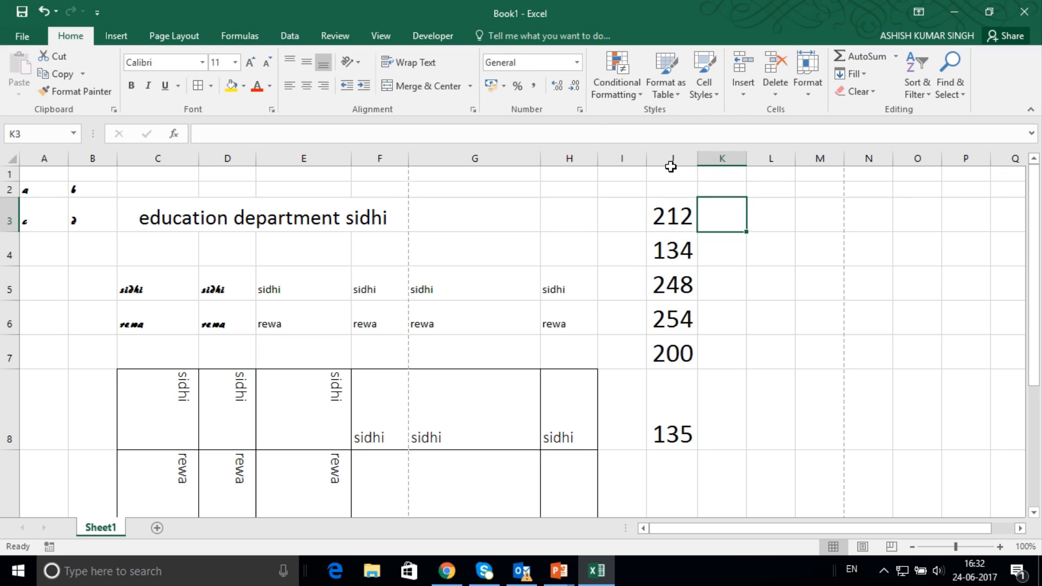
Apply the Number format to cell J3 alone.
{"action": "left_click", "coordinate": [673, 209]}
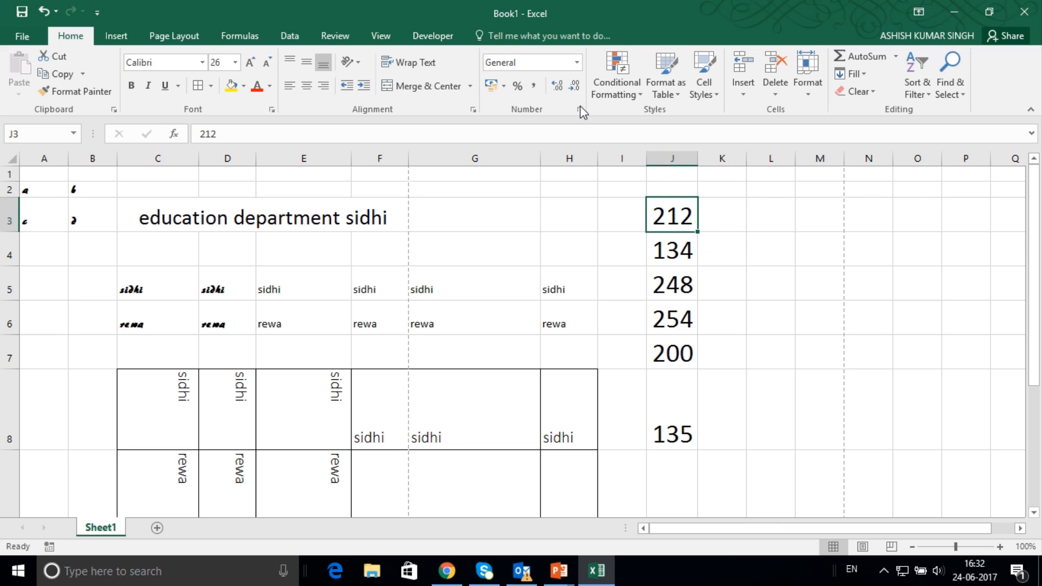
{"action": "left_click", "coordinate": [578, 64]}
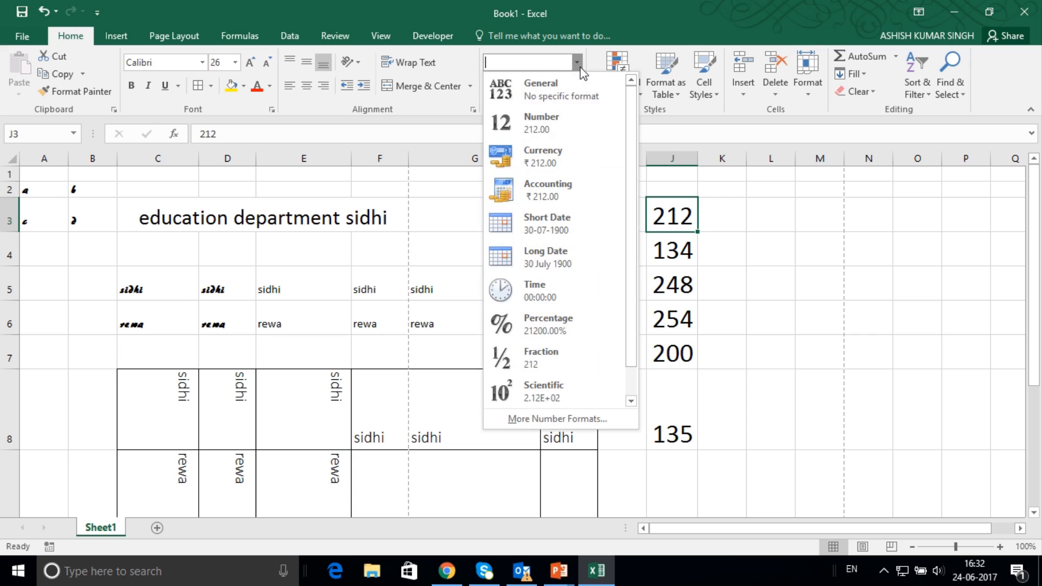
{"action": "left_click", "coordinate": [559, 122]}
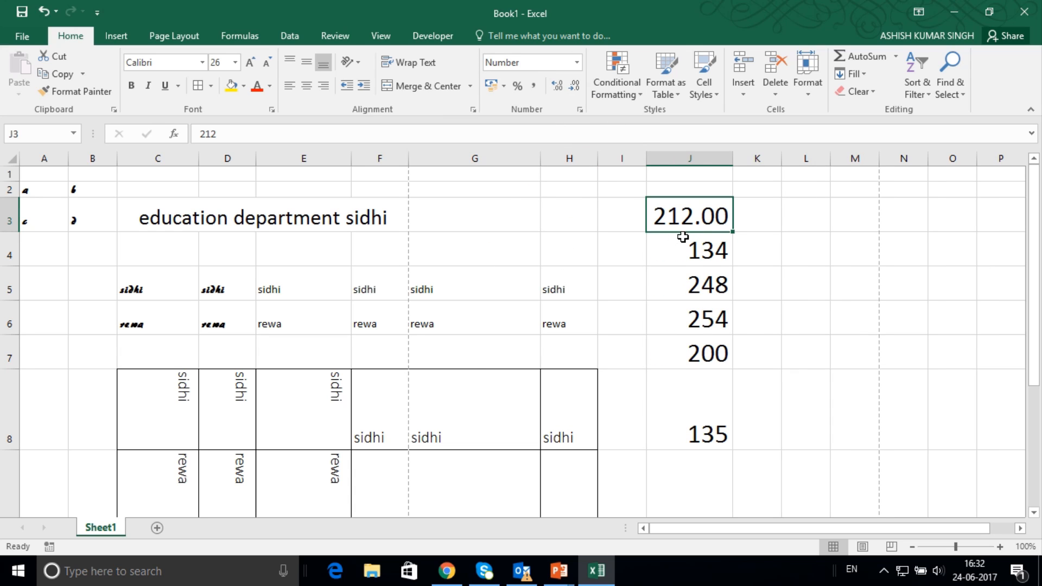
Apply the Number format to the range J3:J8.
{"action": "left_click_drag", "start_coordinate": [689, 228], "coordinate": [699, 369]}
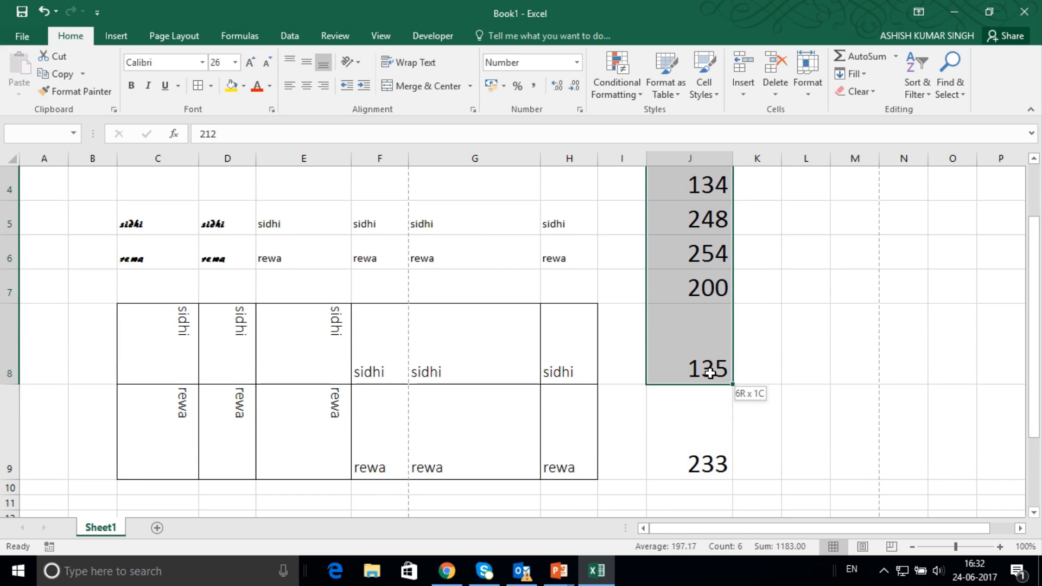
{"action": "left_click", "coordinate": [577, 63]}
{"action": "left_click", "coordinate": [564, 115]}
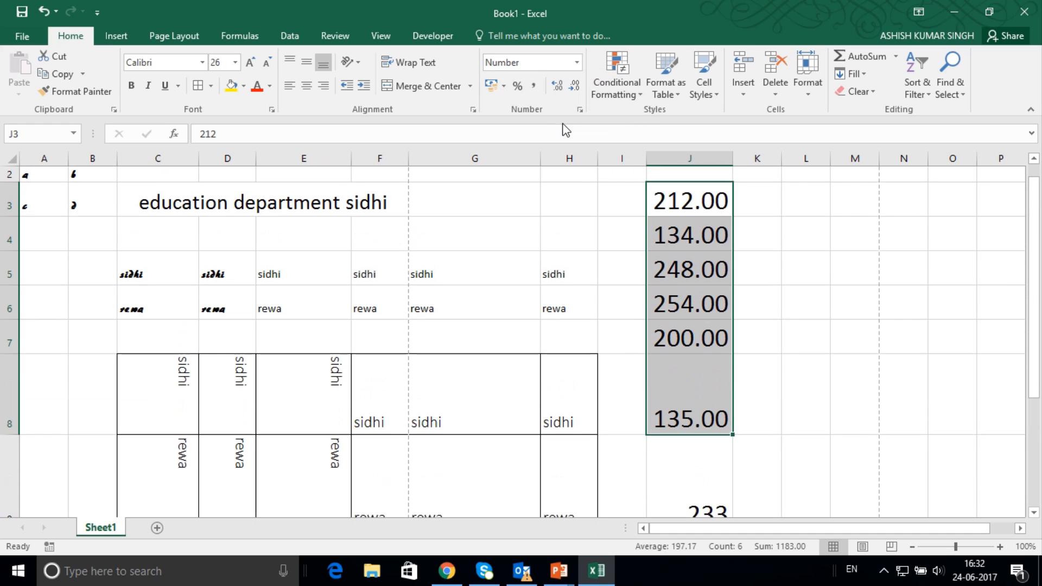
{"action": "scroll", "coordinate": [688, 242], "scroll_direction": "down", "scroll_amount": 3}
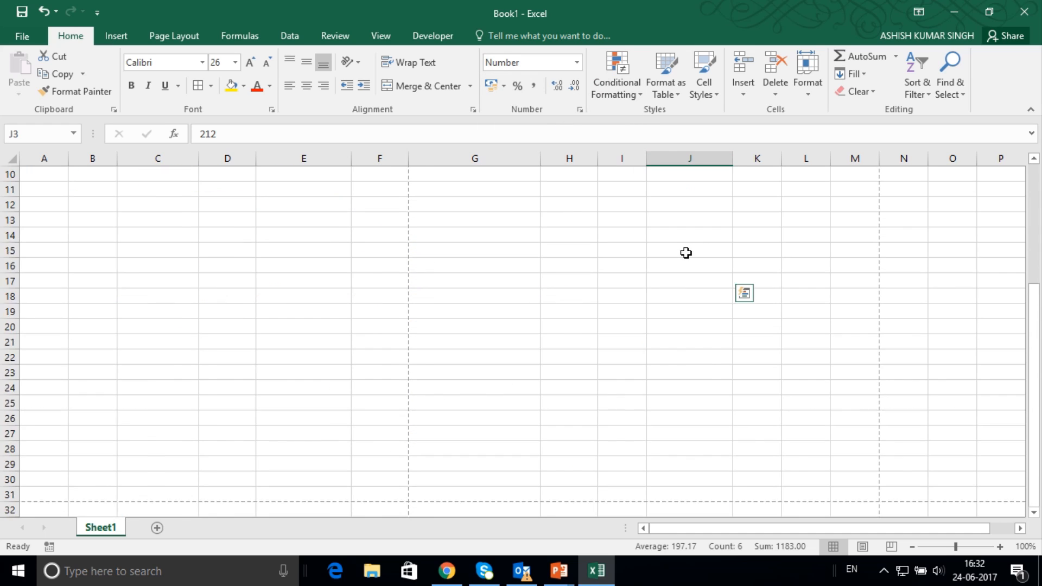
{"action": "scroll", "coordinate": [687, 253], "scroll_direction": "up", "scroll_amount": 3}
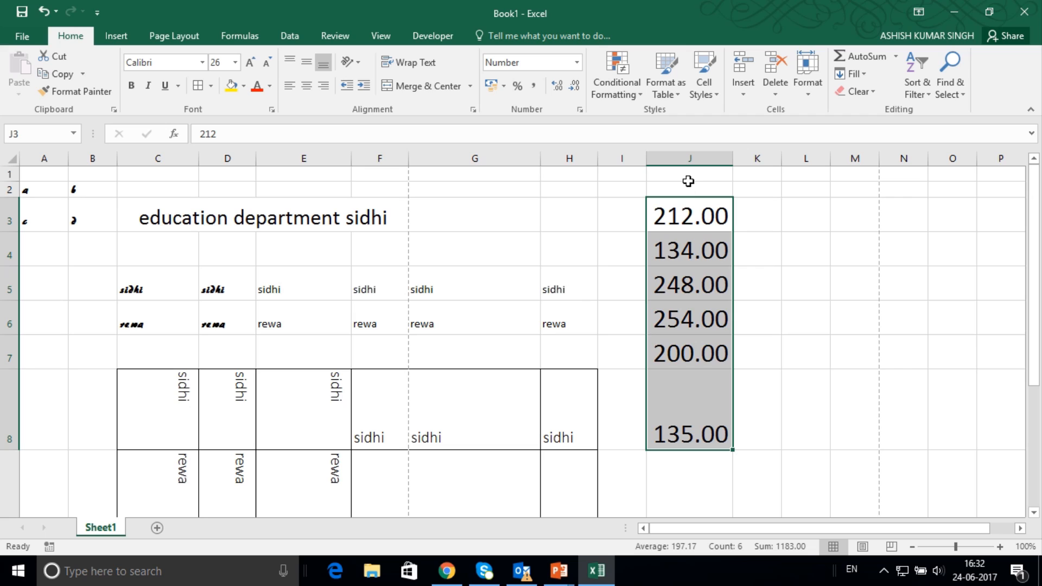
Apply the Number format to the whole of column J and check its cells down to J9.
{"action": "left_click", "coordinate": [689, 154]}
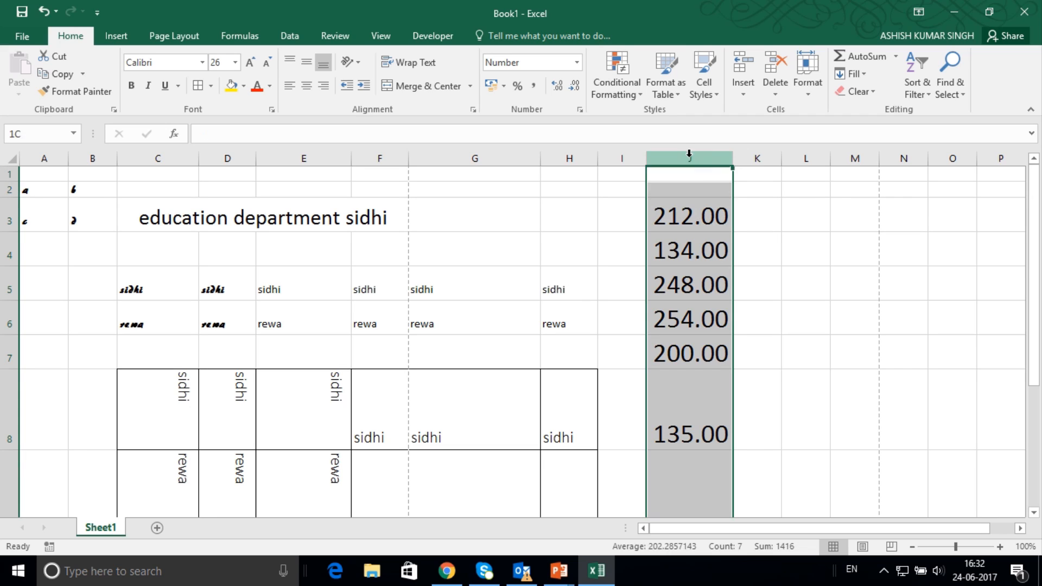
{"action": "left_click", "coordinate": [577, 65]}
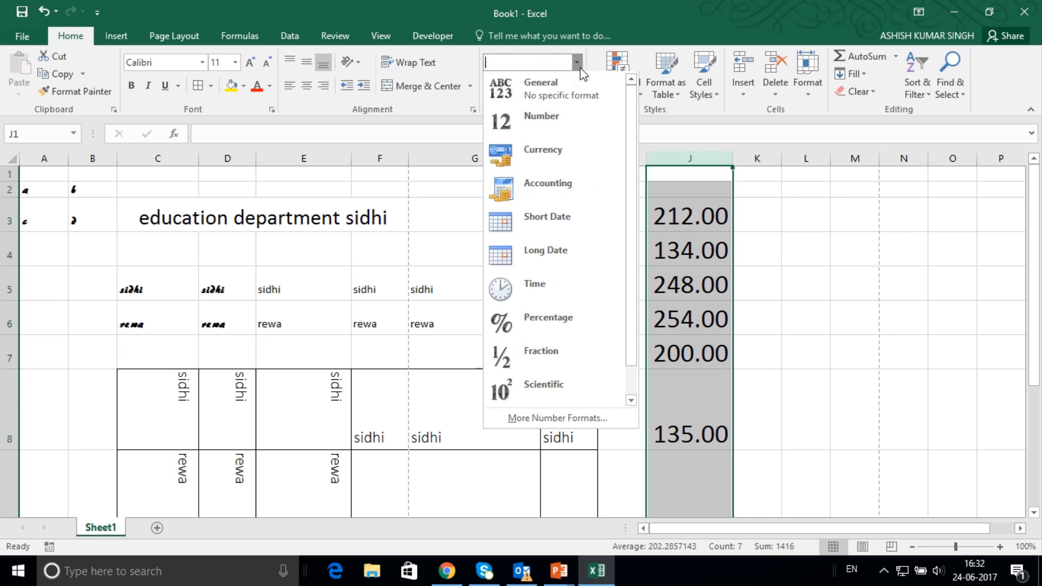
{"action": "left_click", "coordinate": [559, 120]}
{"action": "scroll", "coordinate": [754, 258], "scroll_direction": "down", "scroll_amount": 1}
{"action": "scroll", "coordinate": [696, 284], "scroll_direction": "down", "scroll_amount": 5}
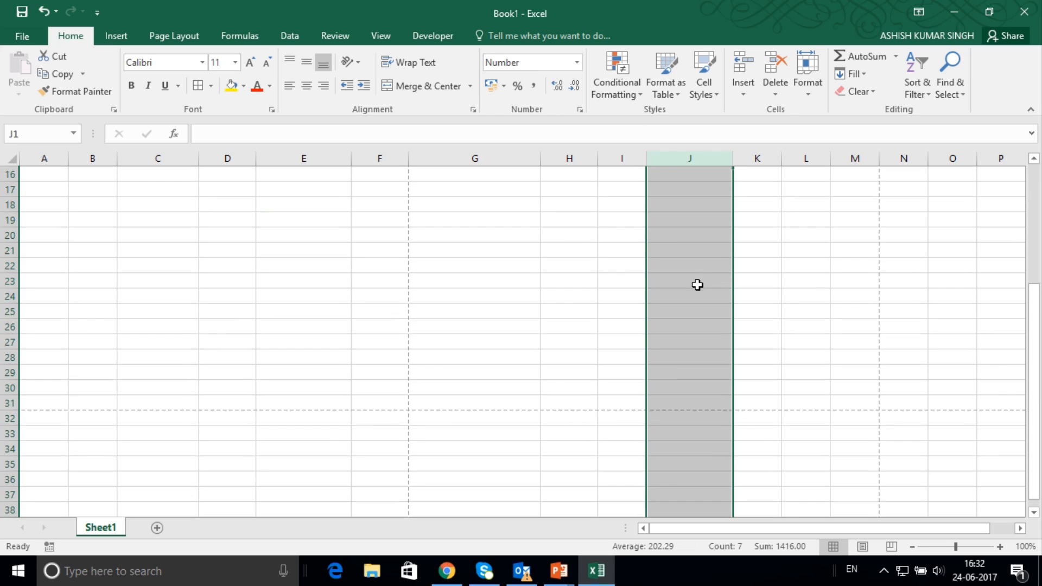
{"action": "scroll", "coordinate": [698, 288], "scroll_direction": "up", "scroll_amount": 6}
{"action": "scroll", "coordinate": [699, 298], "scroll_direction": "down", "scroll_amount": 1}
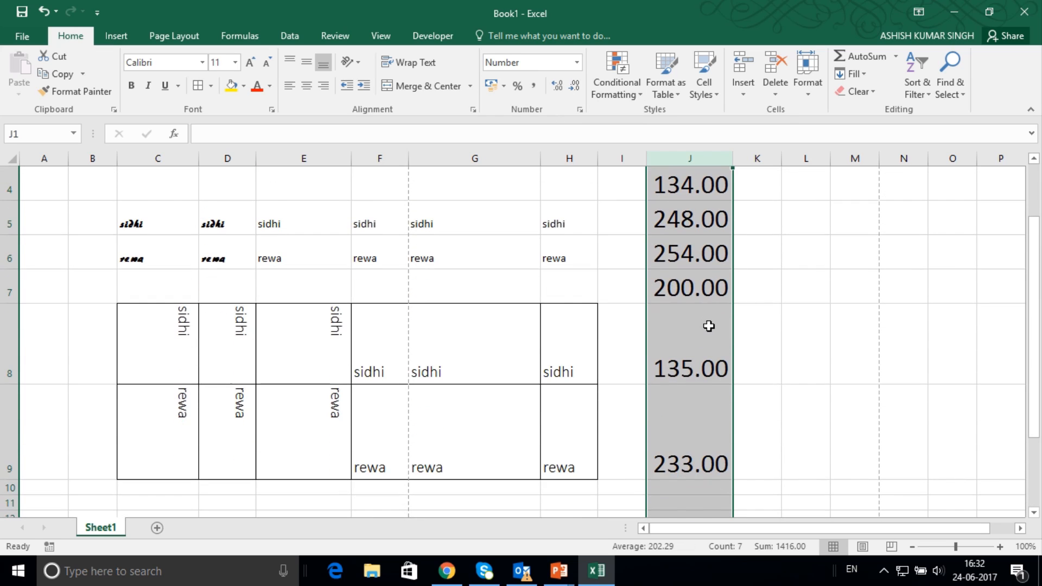
{"action": "scroll", "coordinate": [700, 315], "scroll_direction": "up", "scroll_amount": 1}
{"action": "left_click", "coordinate": [690, 193]}
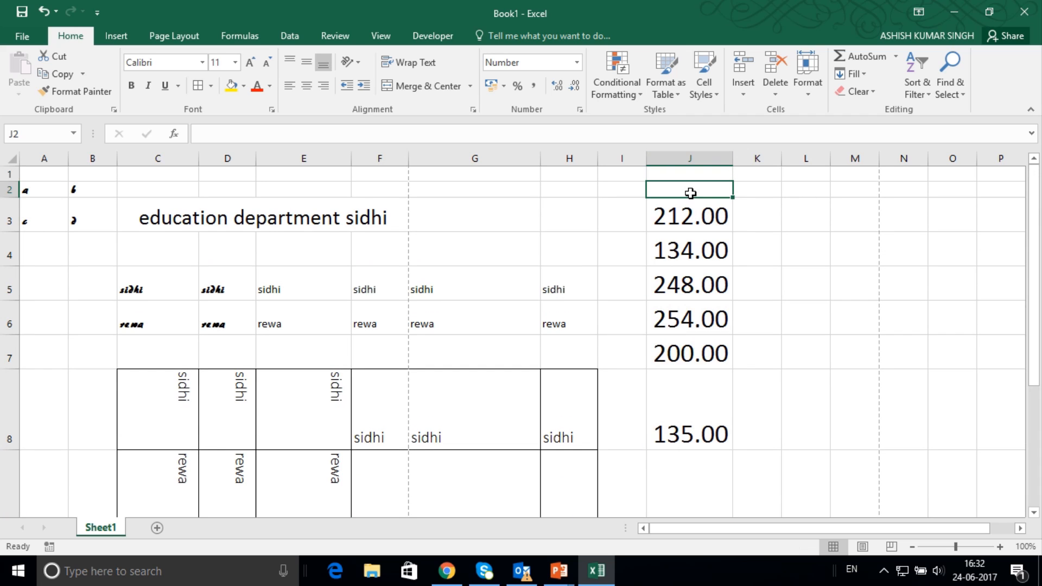
{"action": "left_click", "coordinate": [692, 470]}
{"action": "scroll", "coordinate": [750, 478], "scroll_direction": "down", "scroll_amount": 3}
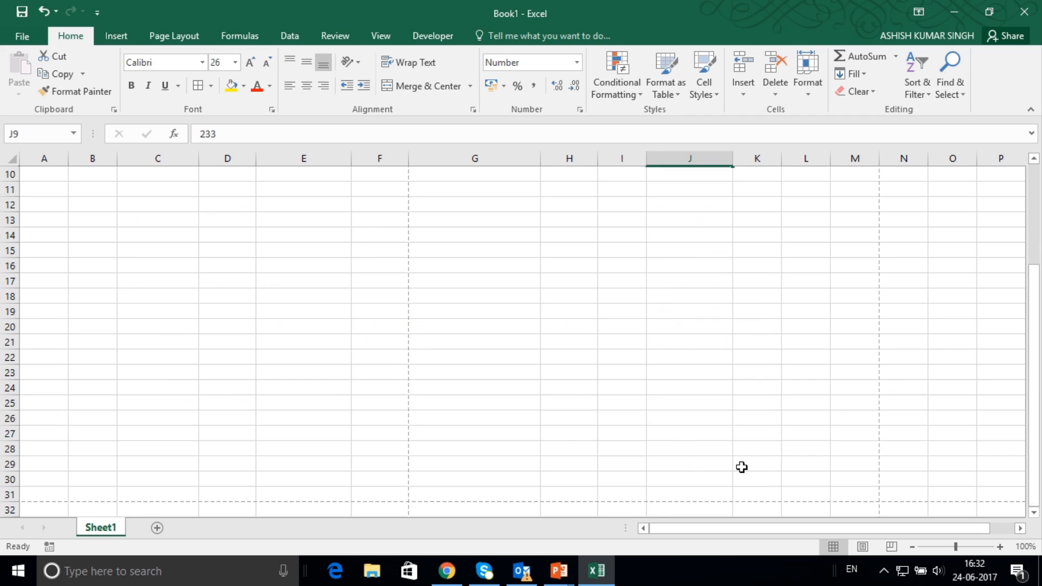
Replace the value in cell J9 with 123 and check how the number formatting applies to it.
{"action": "scroll", "coordinate": [709, 377], "scroll_direction": "up", "scroll_amount": 3}
{"action": "scroll", "coordinate": [714, 414], "scroll_direction": "down", "scroll_amount": 1}
{"action": "type", "text": "123"}
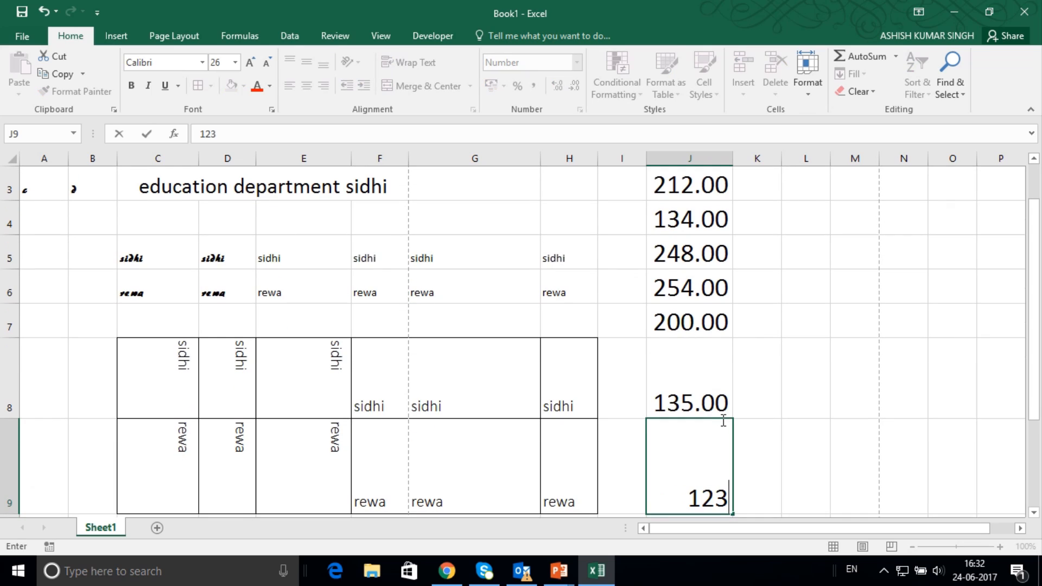
{"action": "left_click", "coordinate": [766, 467]}
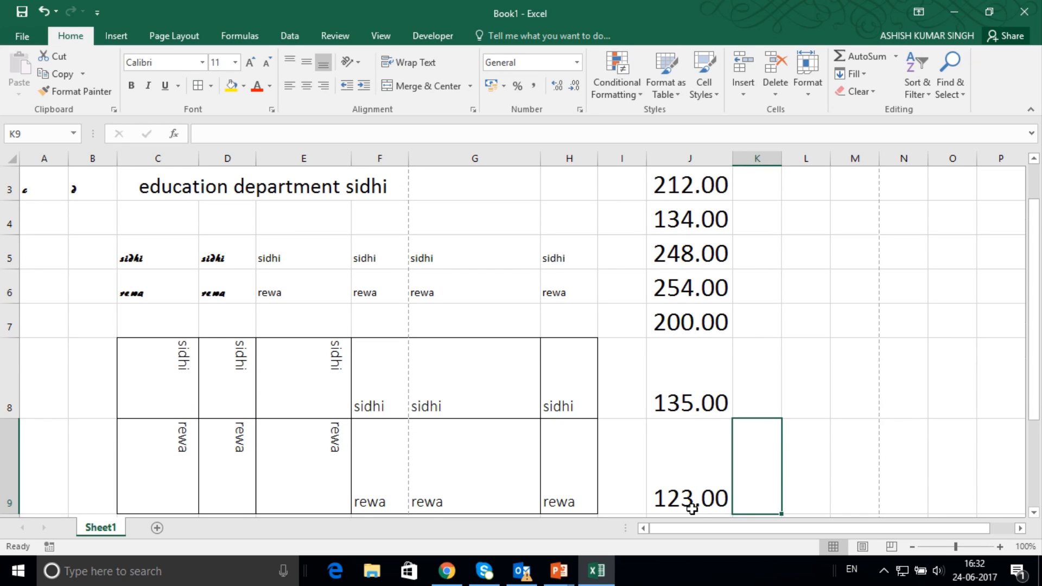
{"action": "scroll", "coordinate": [691, 494], "scroll_direction": "down", "scroll_amount": 1}
{"action": "scroll", "coordinate": [693, 475], "scroll_direction": "up", "scroll_amount": 2}
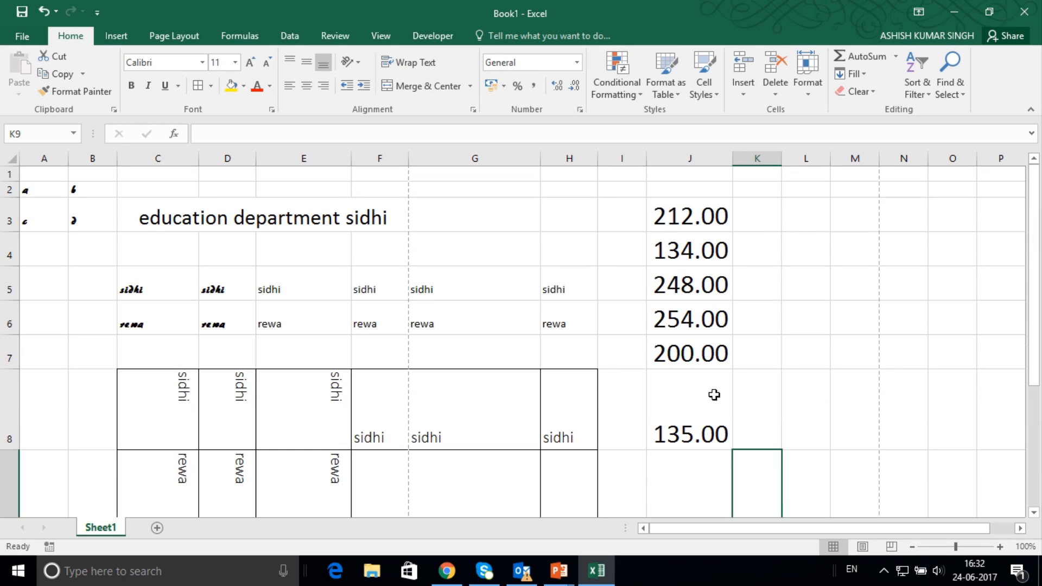
Apply the Currency format to the whole of column J and switch it to the $ English (United States) accounting format.
{"action": "left_click", "coordinate": [717, 162]}
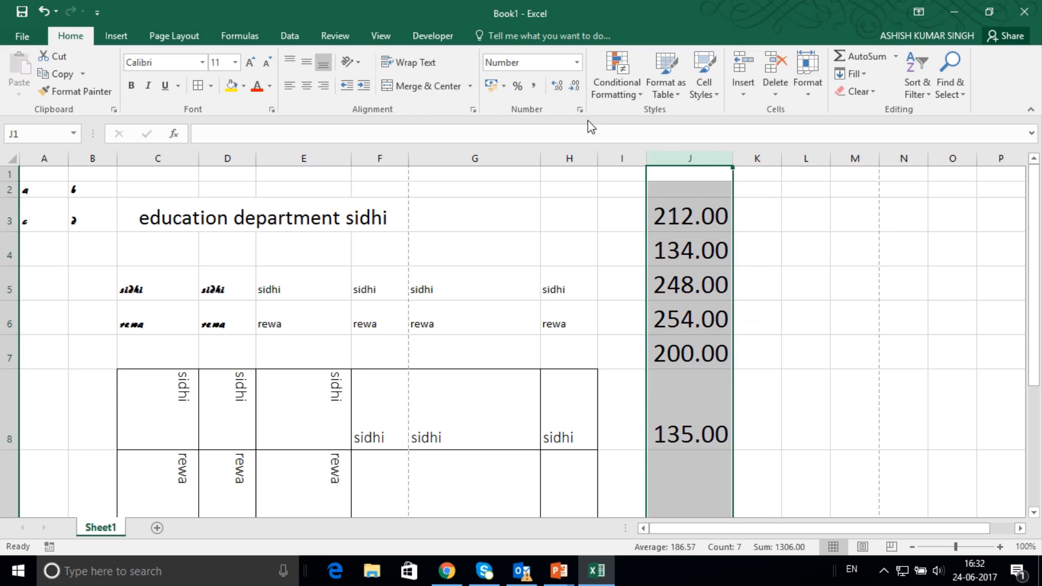
{"action": "left_click", "coordinate": [577, 63]}
{"action": "left_click", "coordinate": [546, 156]}
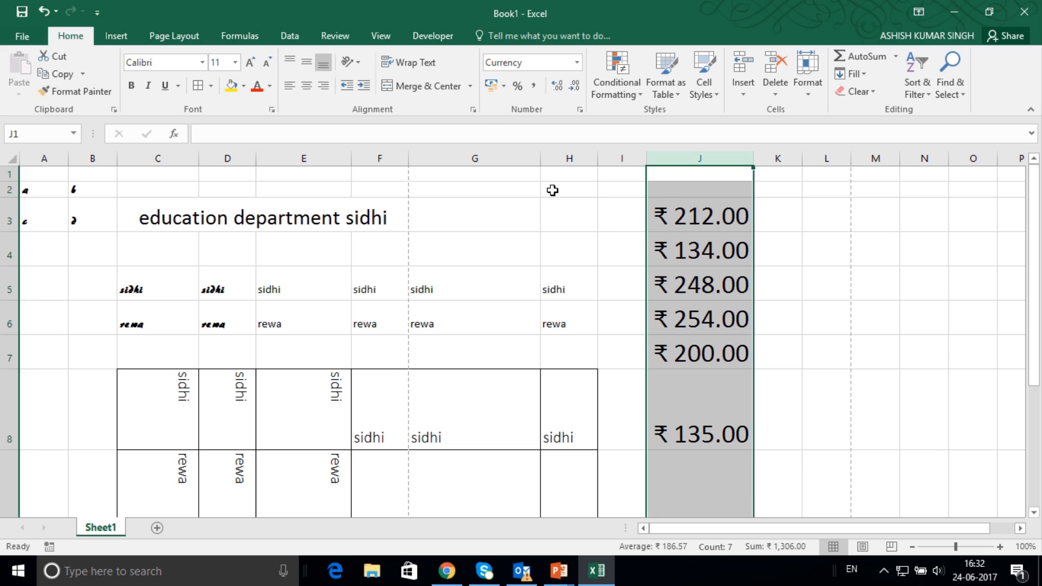
{"action": "left_click", "coordinate": [504, 87]}
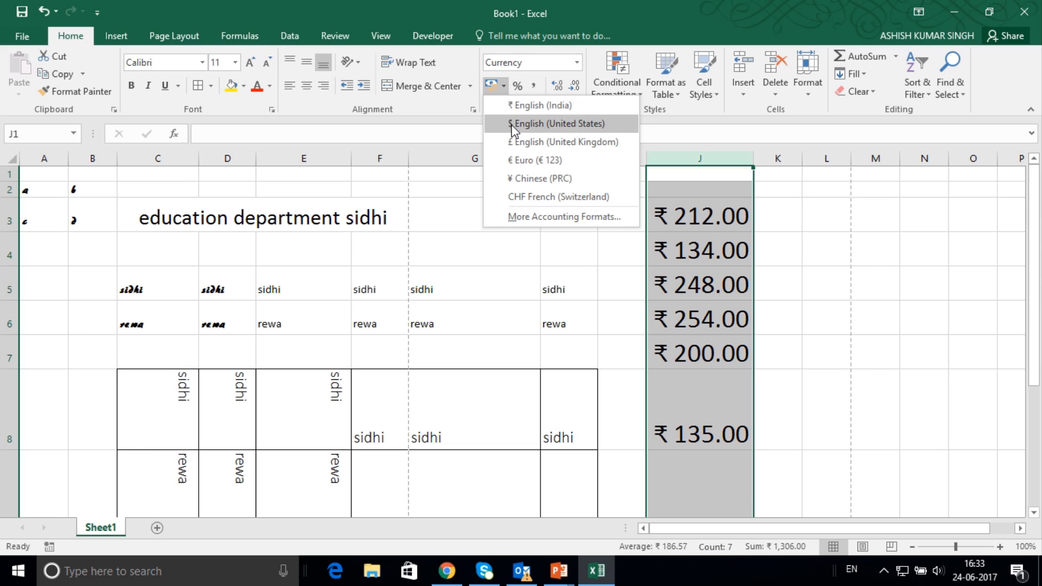
{"action": "left_click", "coordinate": [556, 124]}
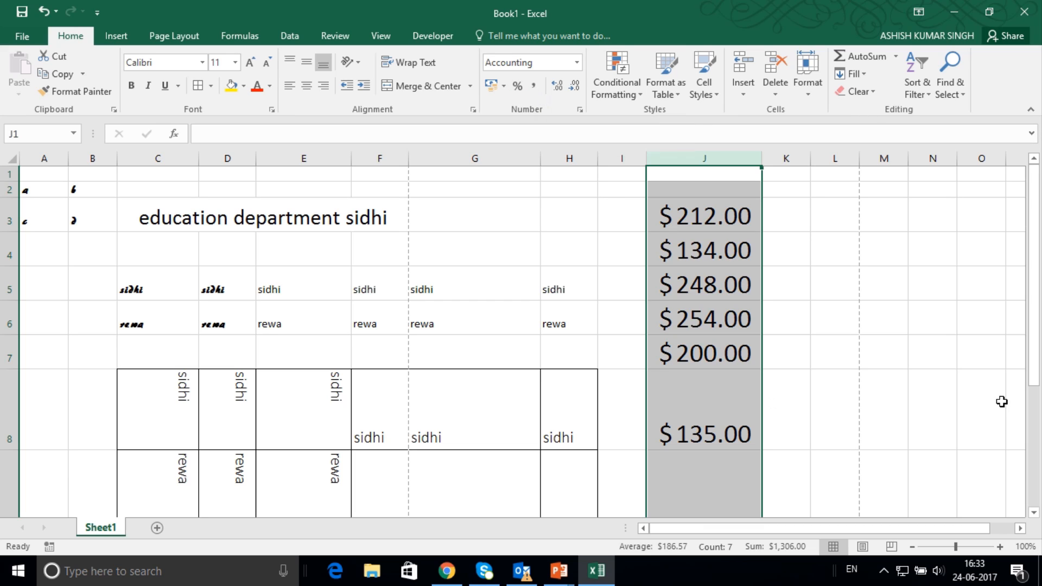
Apply the Number format to cell J3 alone and enter 123332432 in it.
{"action": "left_click", "coordinate": [686, 222]}
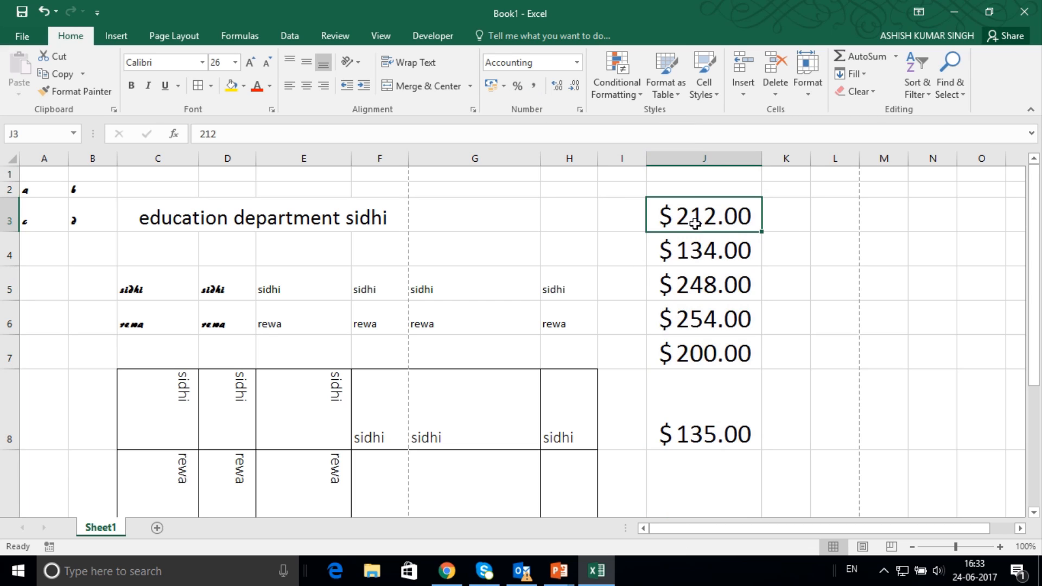
{"action": "left_click", "coordinate": [576, 63]}
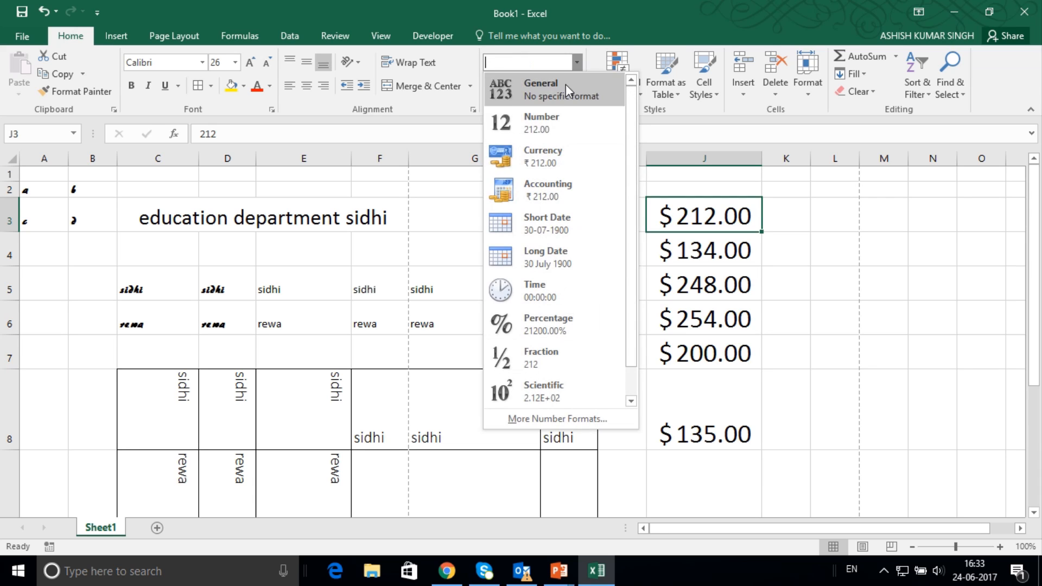
{"action": "left_click", "coordinate": [551, 124]}
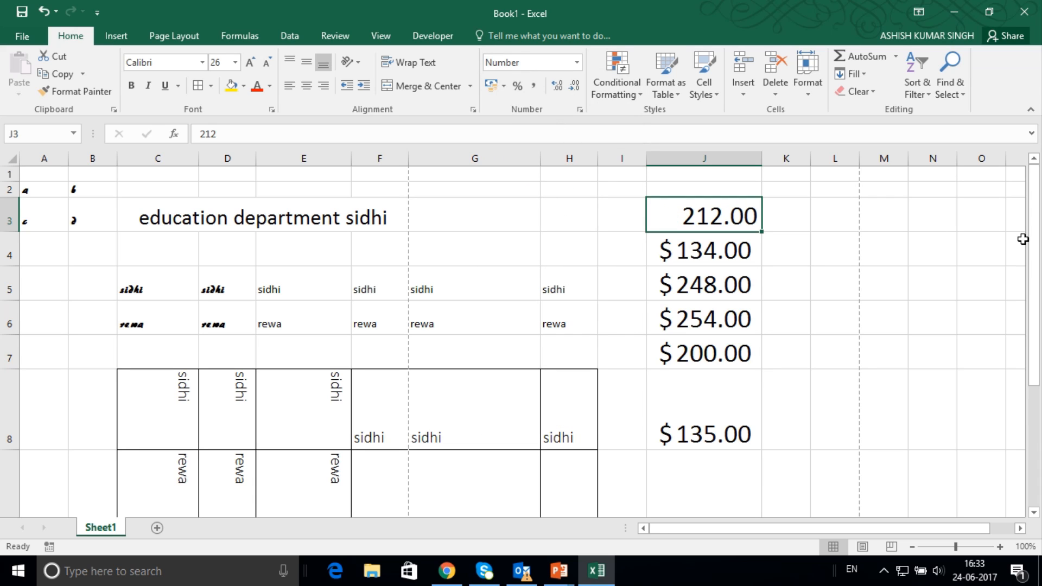
{"action": "type", "text": "123332432"}
{"action": "key", "text": "Return"}
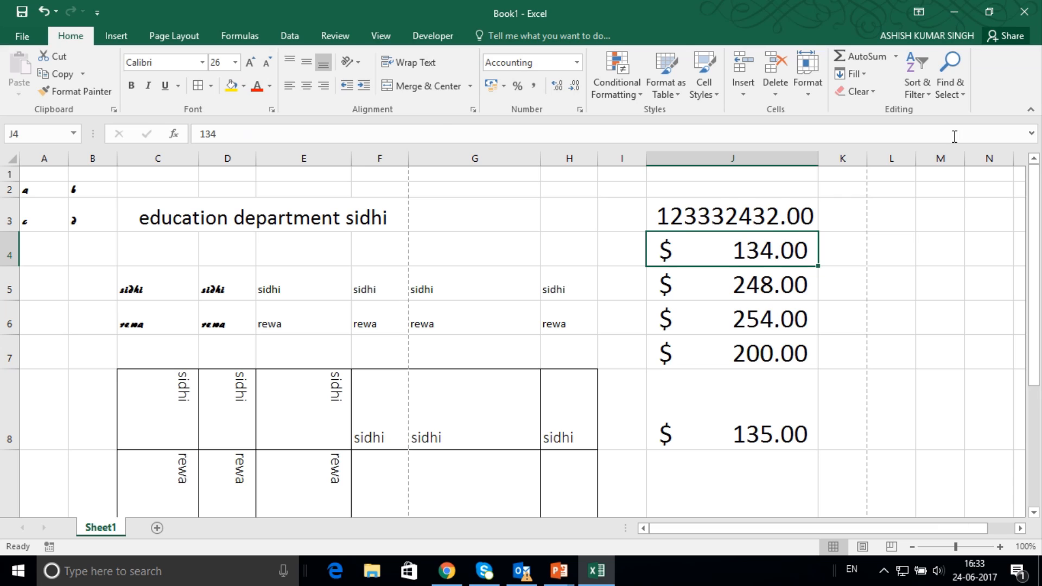
Remove both decimal places from the values in cells J4 and J3.
{"action": "left_click", "coordinate": [574, 87]}
{"action": "left_click", "coordinate": [574, 87]}
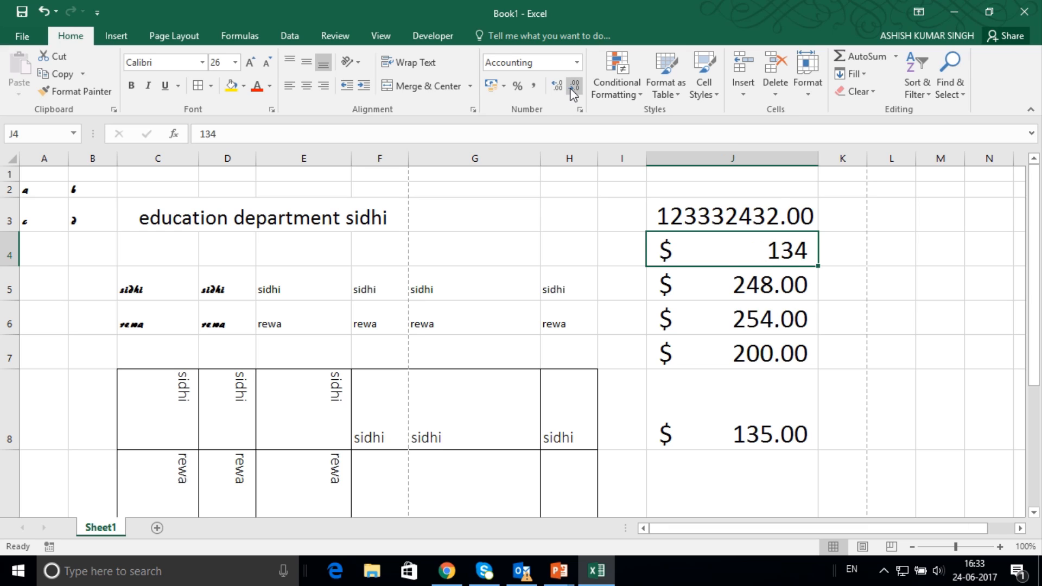
{"action": "left_click", "coordinate": [685, 212]}
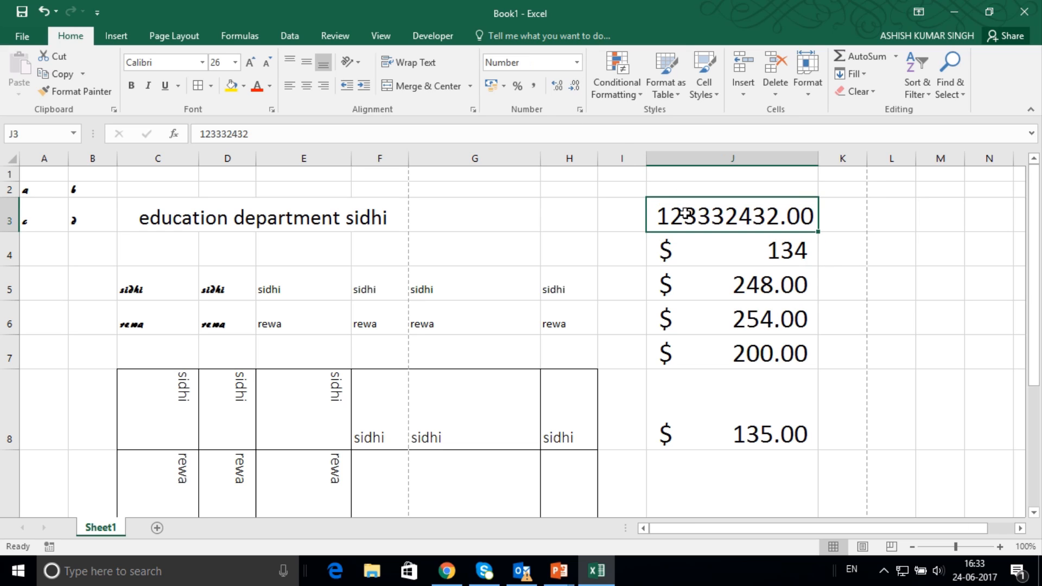
{"action": "left_click", "coordinate": [571, 90]}
{"action": "left_click", "coordinate": [572, 90]}
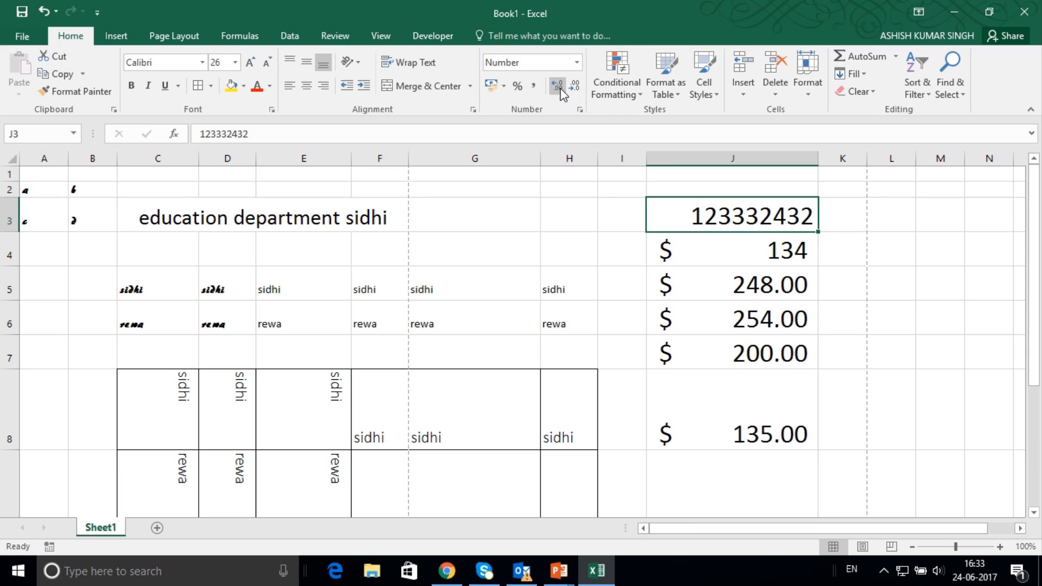
Restore two decimal places in cell J3 and apply Comma Style to it.
{"action": "left_click", "coordinate": [560, 88]}
{"action": "left_click", "coordinate": [560, 87]}
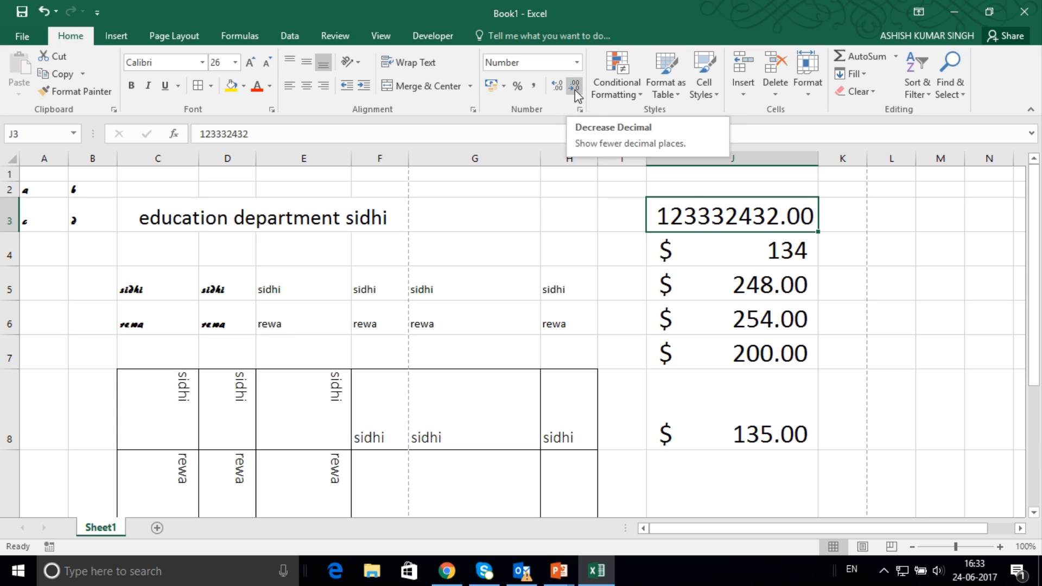
{"action": "left_click", "coordinate": [536, 91]}
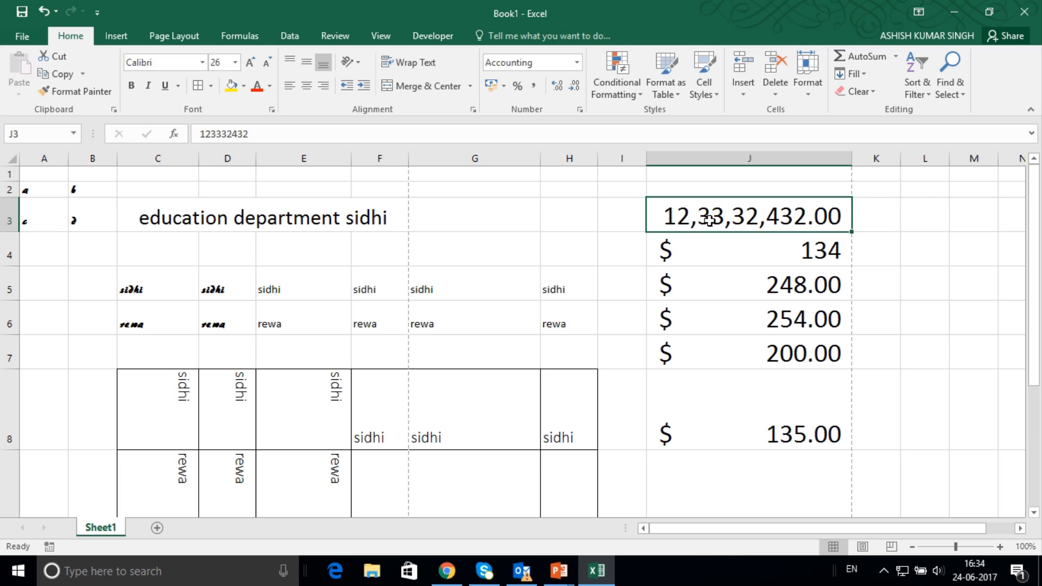
{"action": "mouse_move", "coordinate": [439, 1]}
{"action": "left_click", "coordinate": [417, 44]}
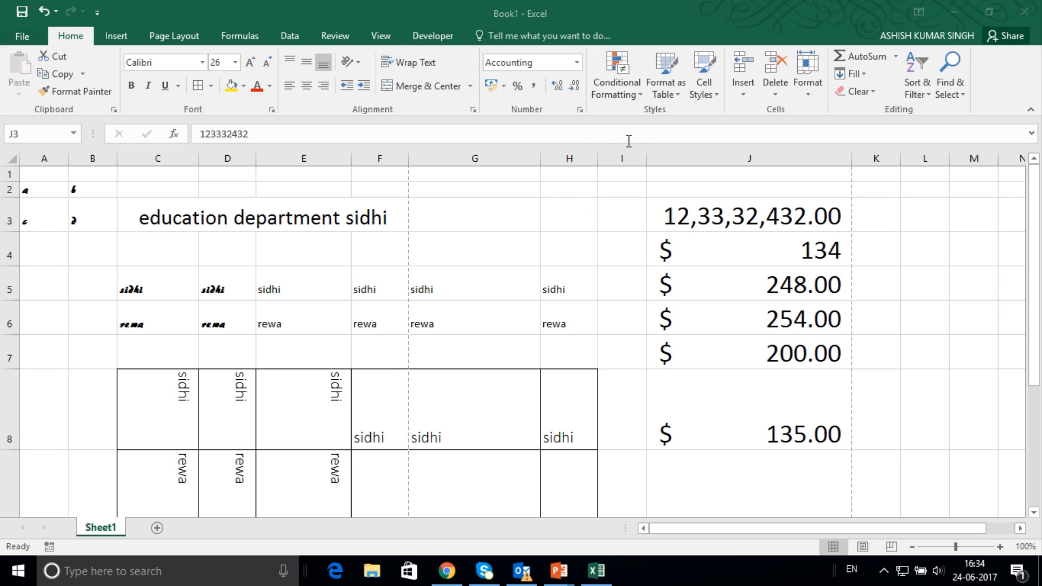
Apply the Short Date format to cell J5.
{"action": "left_click", "coordinate": [724, 286]}
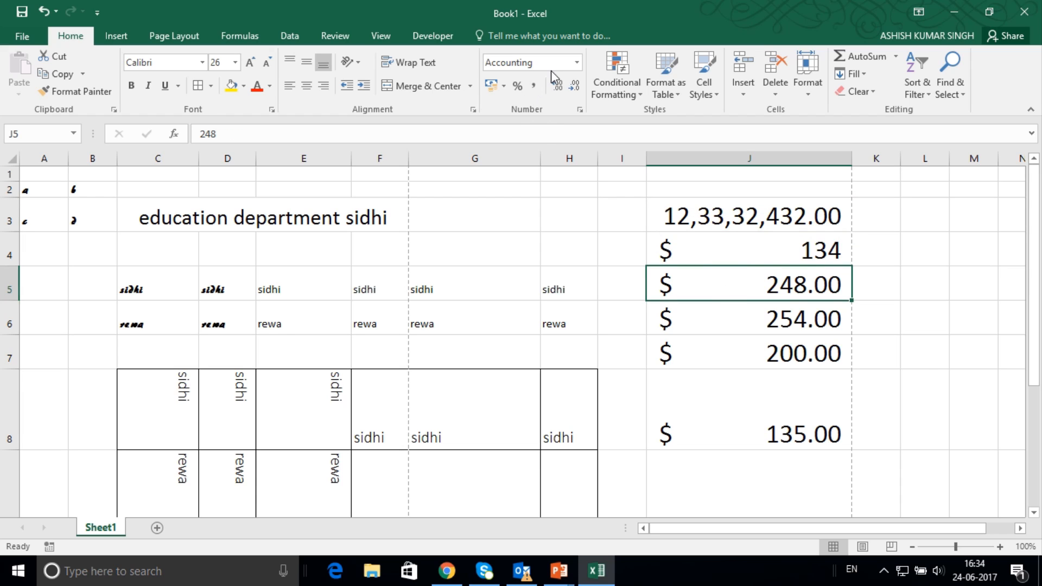
{"action": "left_click", "coordinate": [576, 63]}
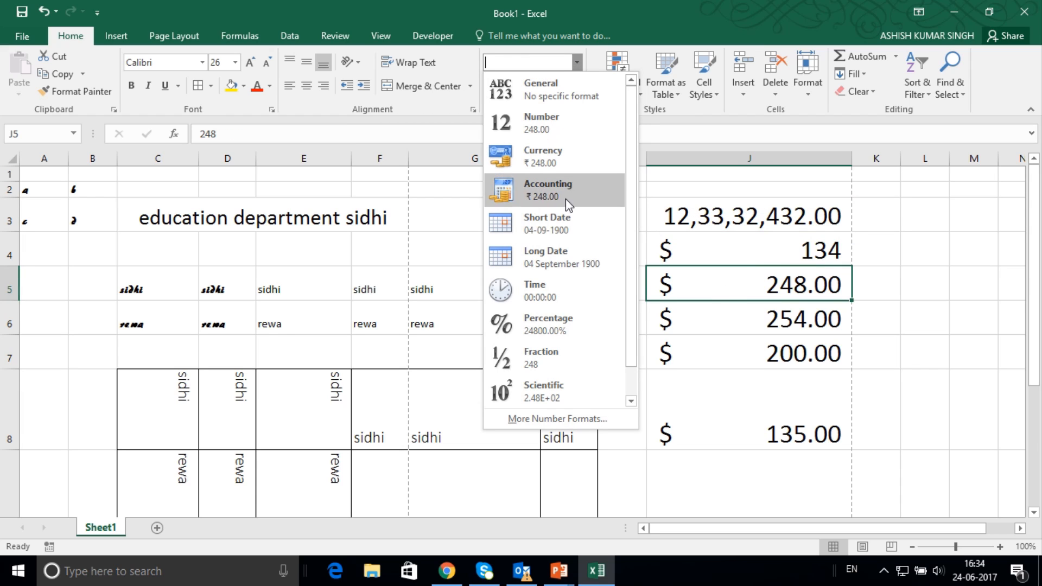
{"action": "left_click", "coordinate": [551, 228]}
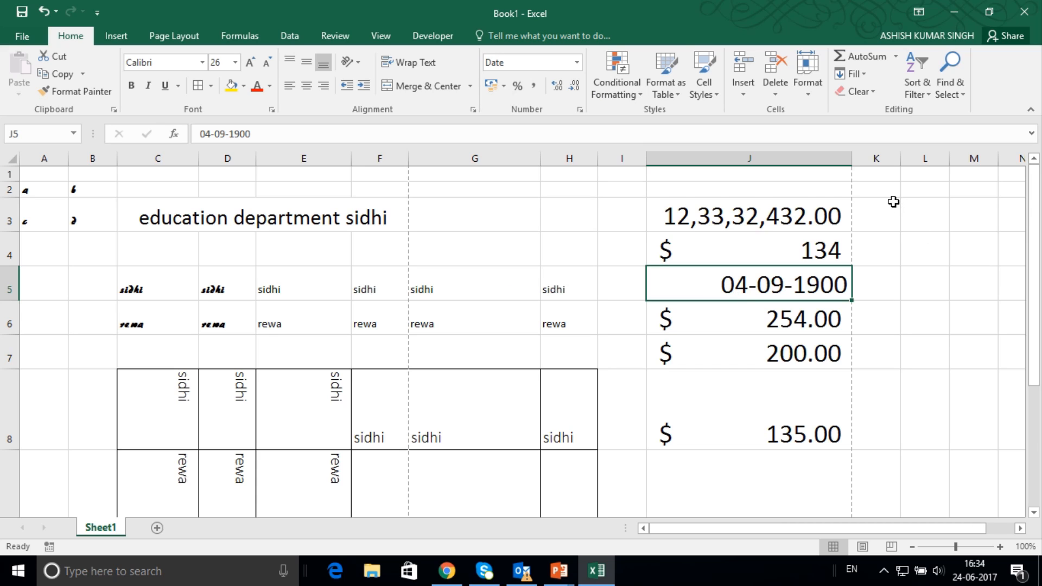
Apply the Short Date format to the whole of column K and enter 234 in cell K3.
{"action": "left_click", "coordinate": [884, 158]}
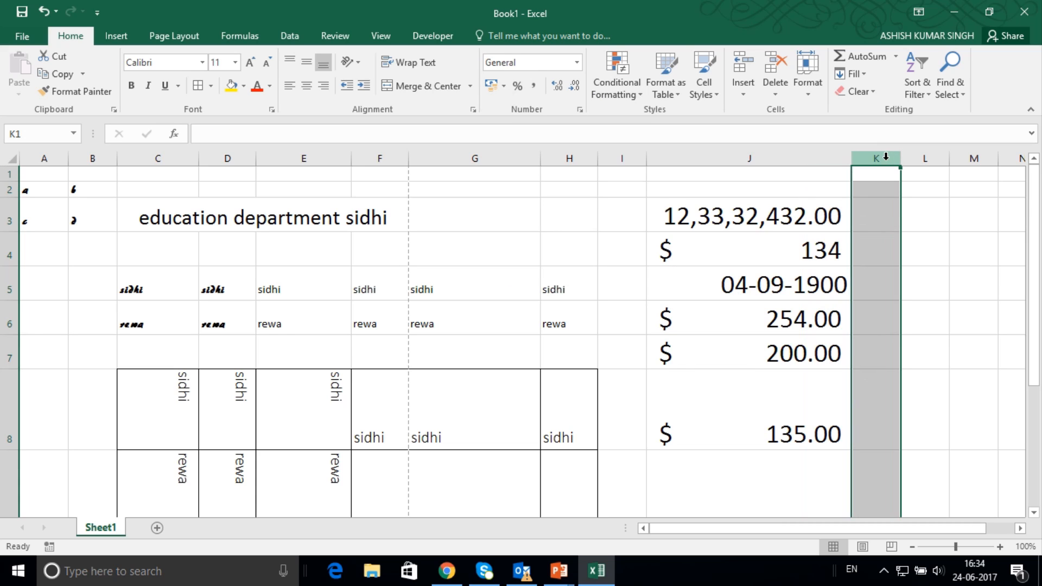
{"action": "left_click", "coordinate": [578, 63]}
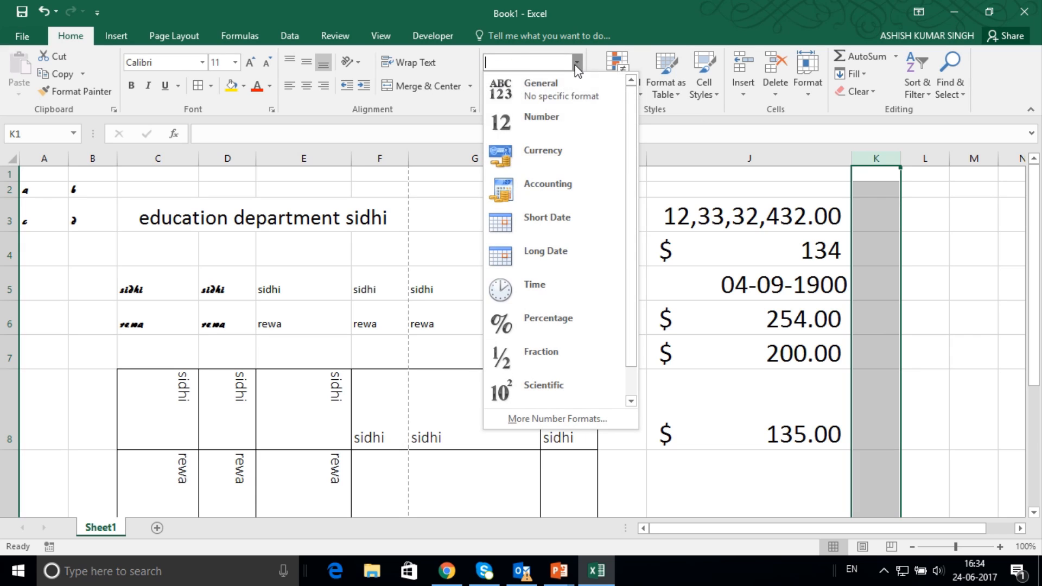
{"action": "left_click", "coordinate": [536, 223]}
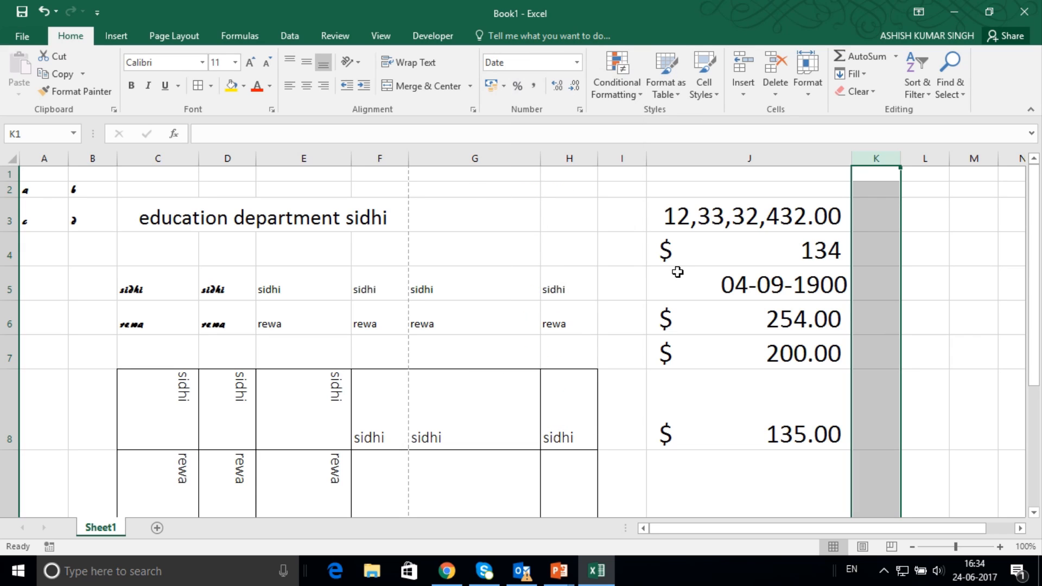
{"action": "left_click", "coordinate": [877, 215]}
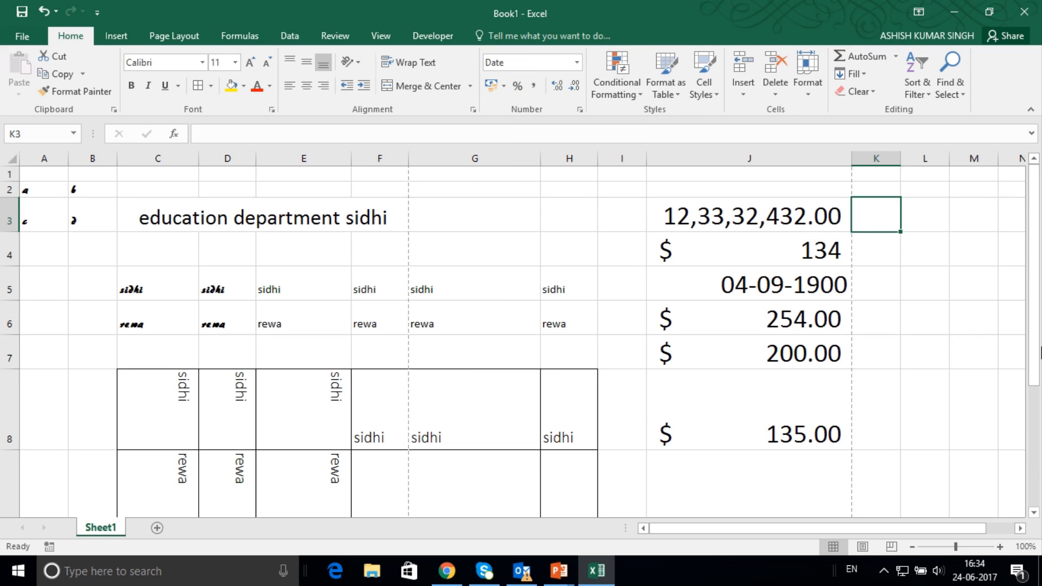
{"action": "type", "text": "234"}
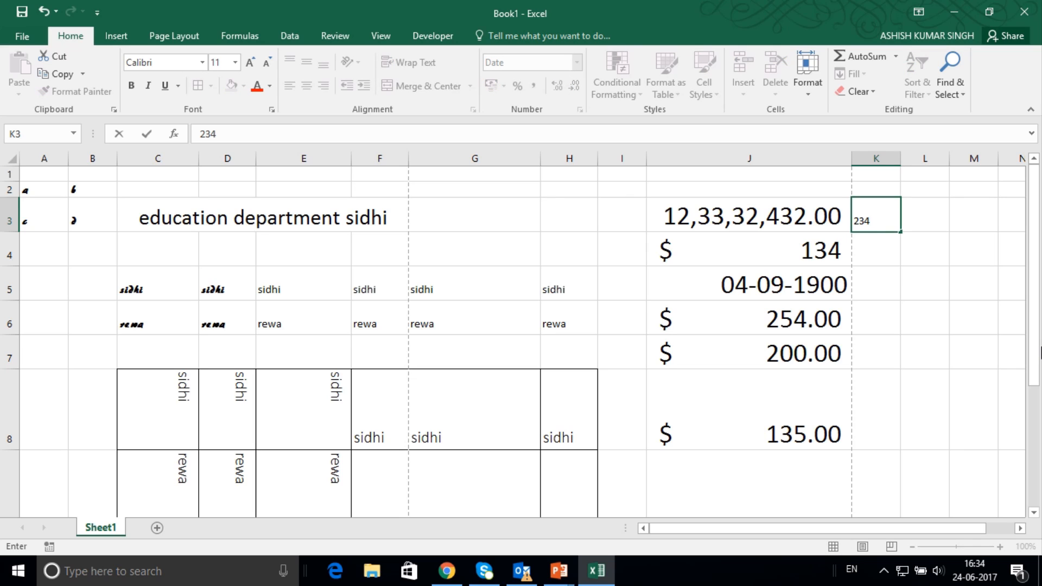
{"action": "key", "text": "Return"}
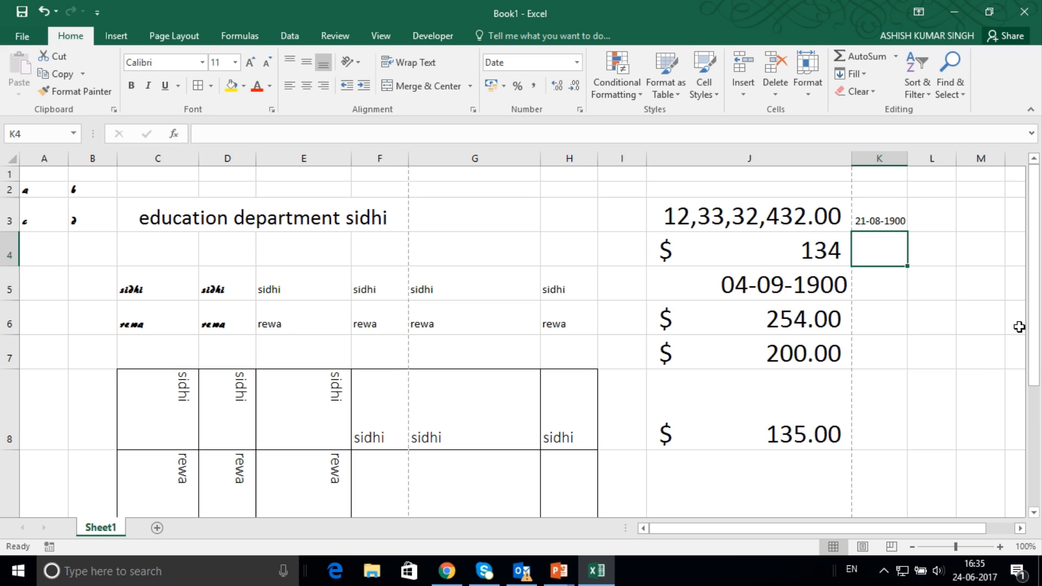
Change the format of the whole of column K to Number.
{"action": "left_click", "coordinate": [869, 223]}
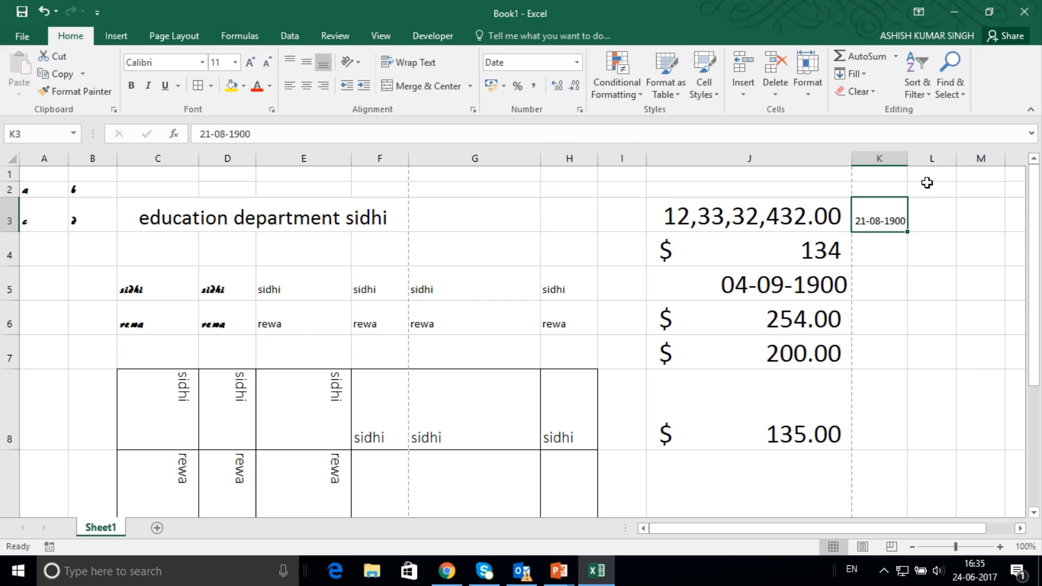
{"action": "left_click", "coordinate": [879, 158]}
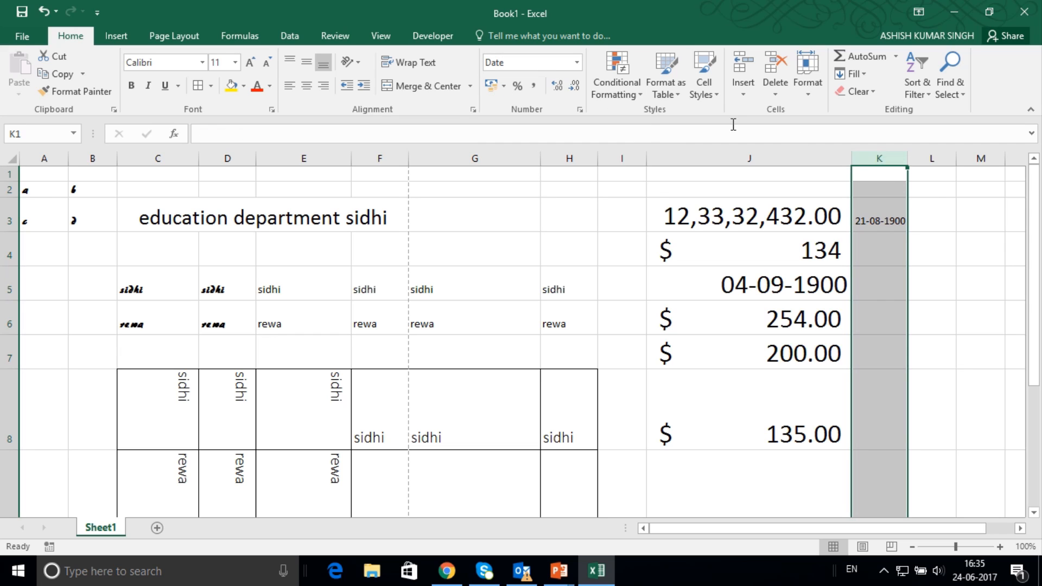
{"action": "left_click", "coordinate": [577, 62]}
{"action": "left_click", "coordinate": [545, 115]}
Add a new blank worksheet after Sheet1.
{"action": "scroll", "coordinate": [337, 252], "scroll_direction": "down", "scroll_amount": 1}
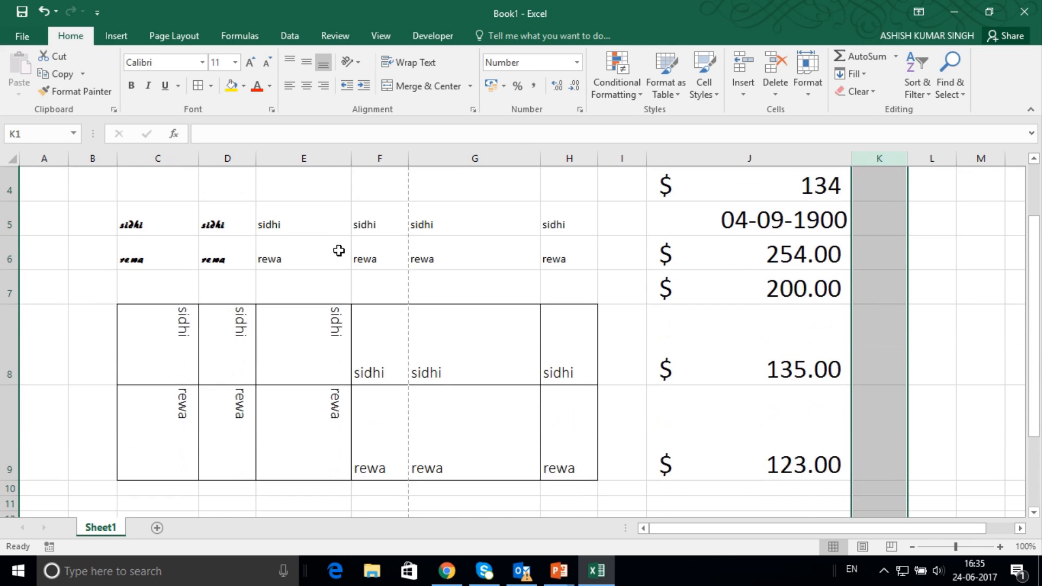
{"action": "scroll", "coordinate": [338, 255], "scroll_direction": "up", "scroll_amount": 1}
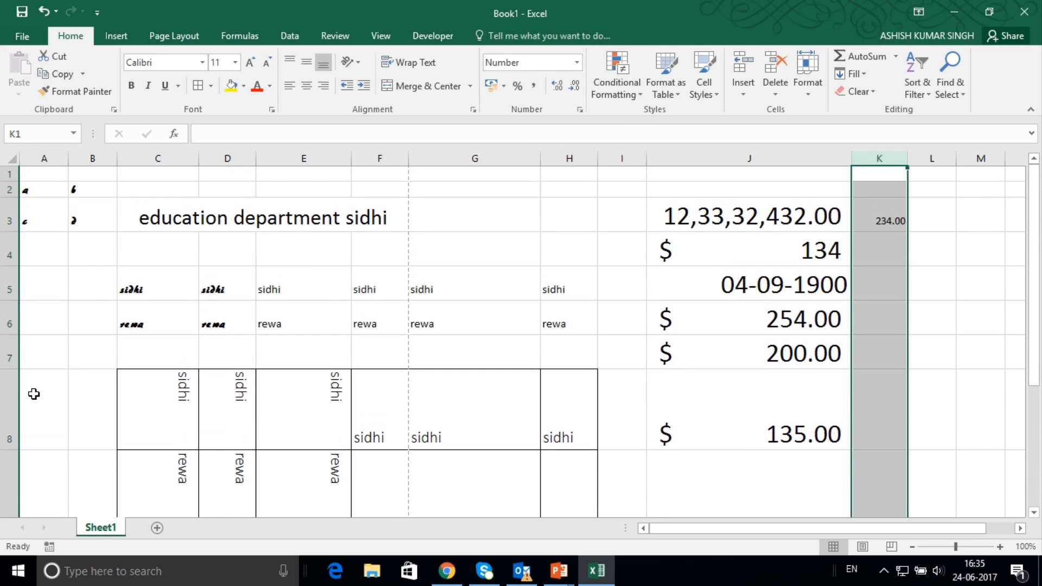
{"action": "left_click", "coordinate": [158, 528]}
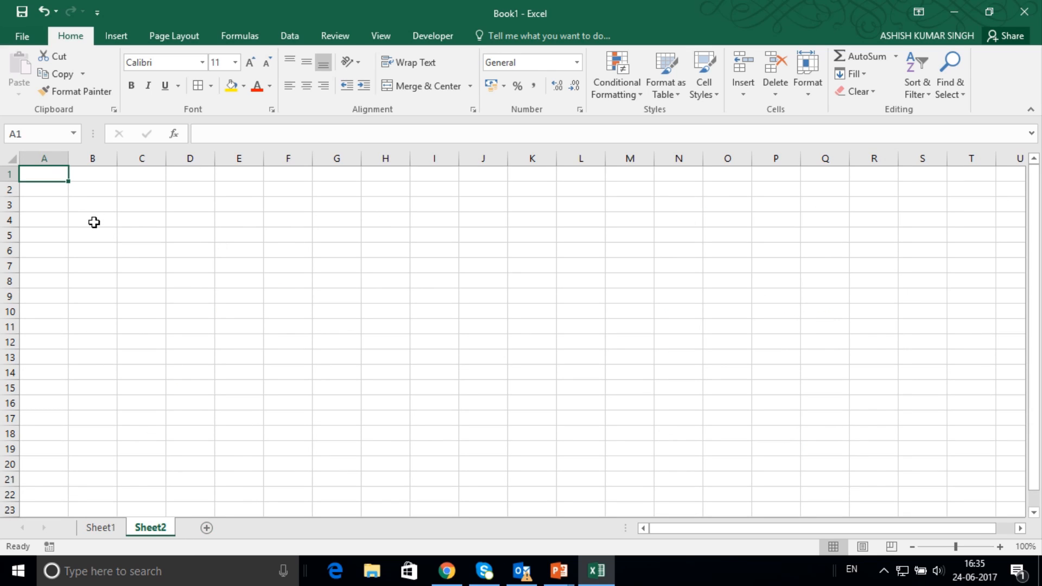
{"action": "type", "text": "ci"}
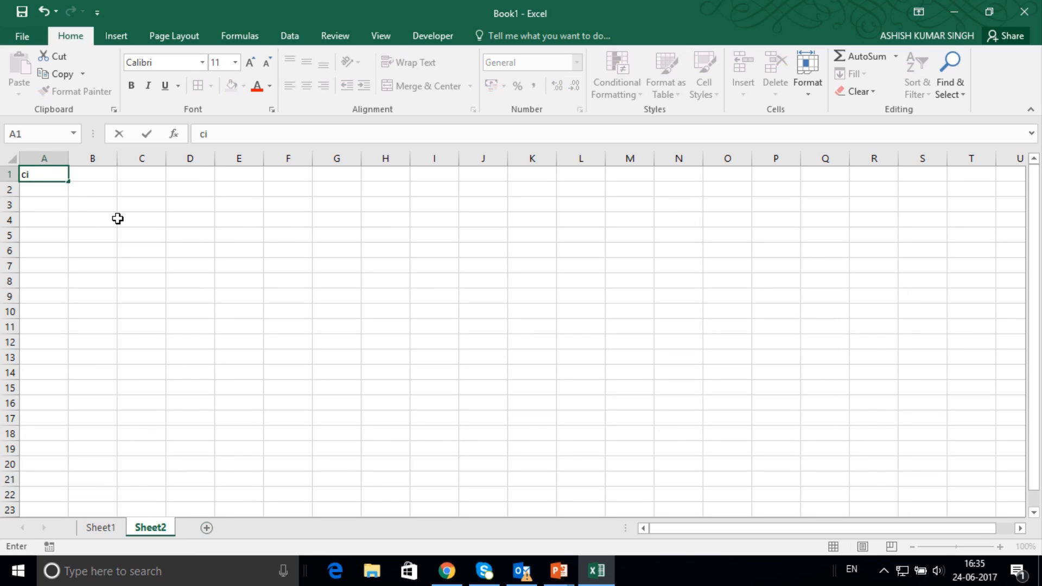
{"action": "key", "text": "BackSpace"}
{"action": "key", "text": "BackSpace"}
Set the font size of all cells in Sheet2 to 24.
{"action": "left_click", "coordinate": [12, 158]}
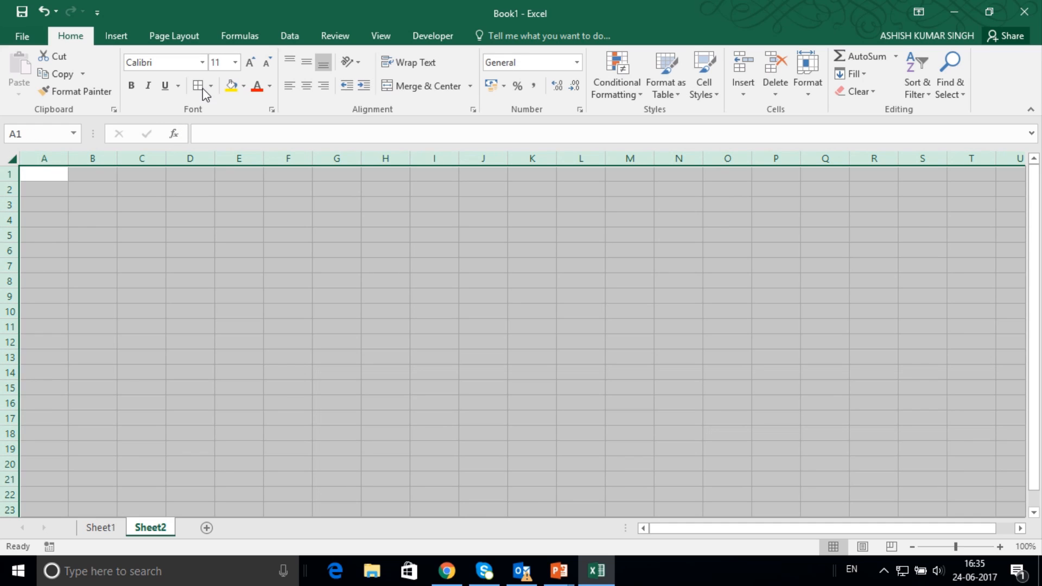
{"action": "left_click", "coordinate": [236, 62]}
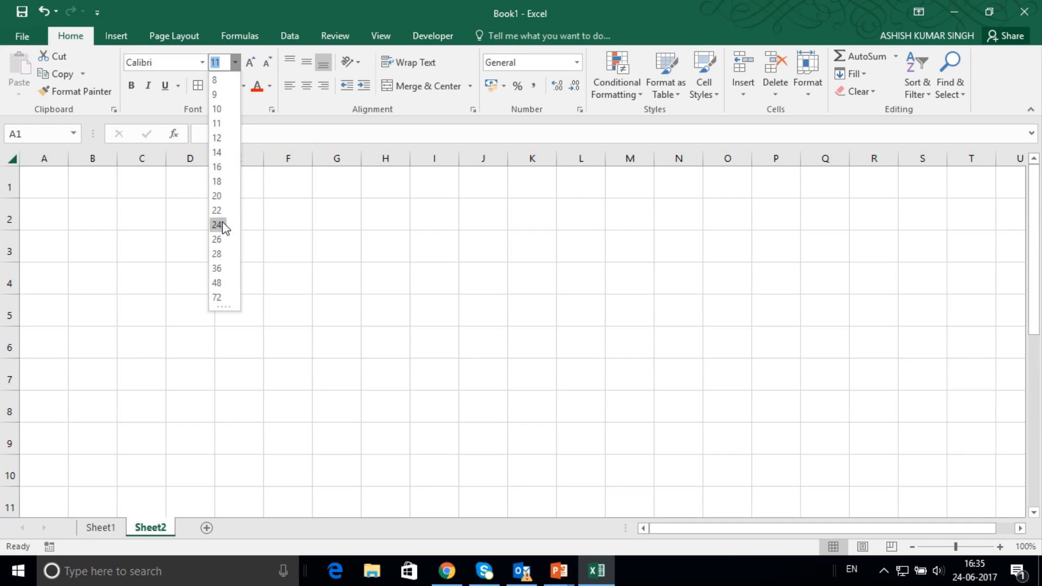
{"action": "left_click", "coordinate": [223, 226]}
Enter the column heading "city" in cell B1.
{"action": "left_click", "coordinate": [87, 186]}
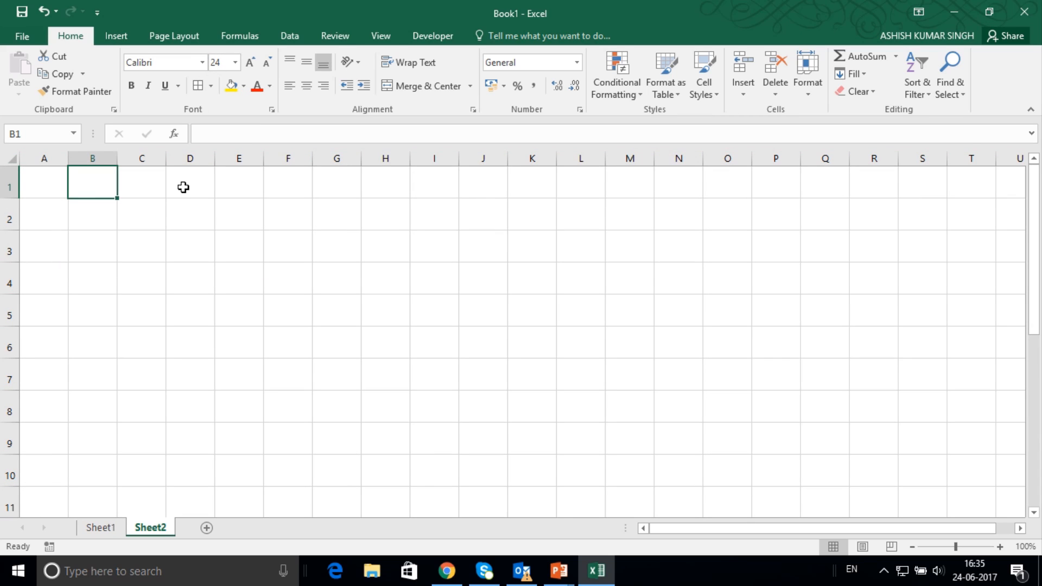
{"action": "type", "text": "cityu\\"}
{"action": "key", "text": "BackSpace"}
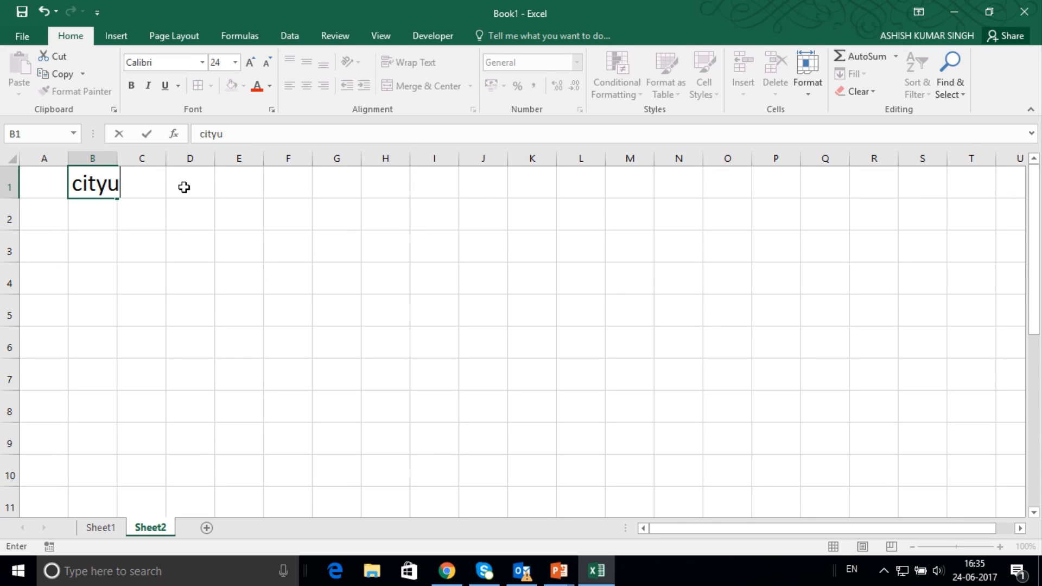
{"action": "key", "text": "BackSpace"}
{"action": "key", "text": "BackSpace"}
{"action": "type", "text": "y"}
{"action": "key", "text": "Return"}
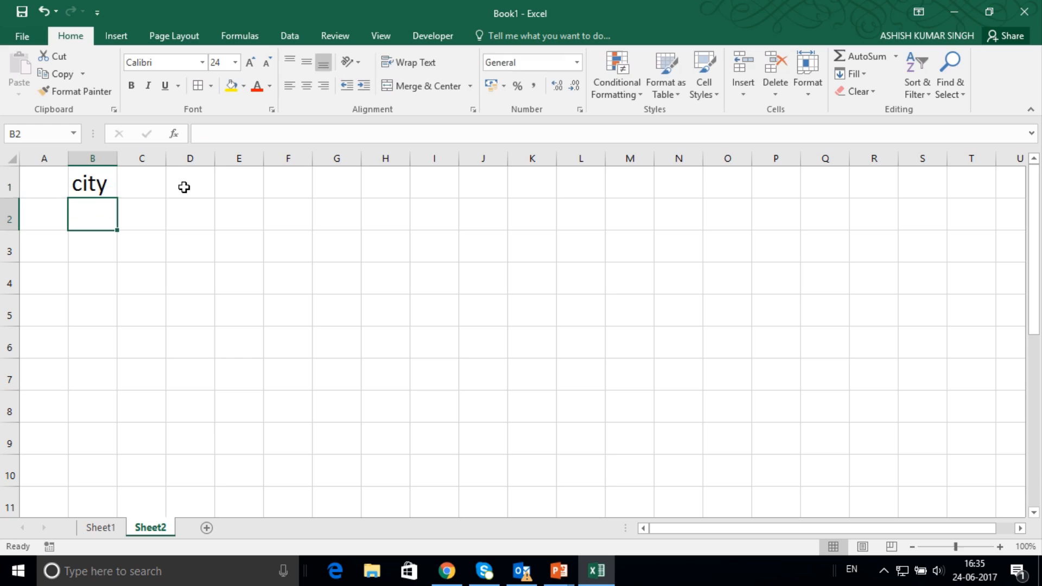
Fill cells B2 to B4 with the cities sidhi, rewa and satna.
{"action": "type", "text": "sidhi"}
{"action": "key", "text": "Return"}
{"action": "type", "text": "rea"}
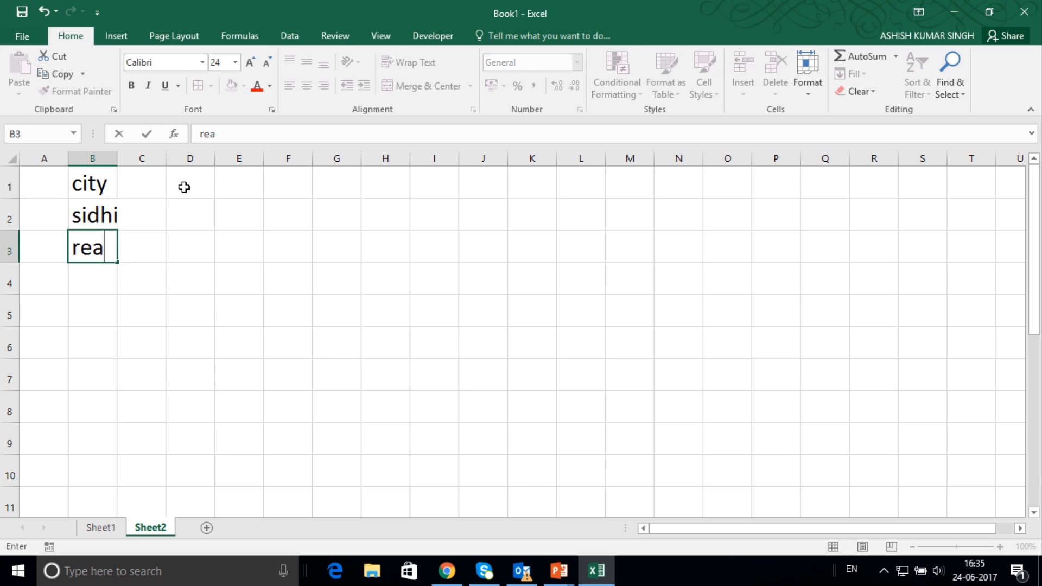
{"action": "key", "text": "BackSpace"}
{"action": "type", "text": "wa"}
{"action": "key", "text": "Return"}
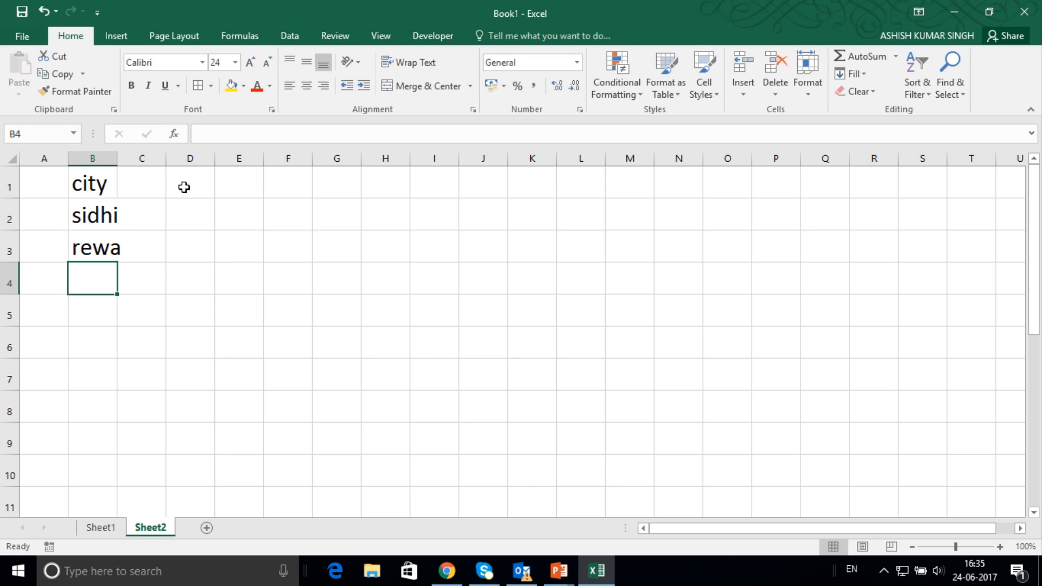
{"action": "type", "text": "satna"}
{"action": "key", "text": "Return"}
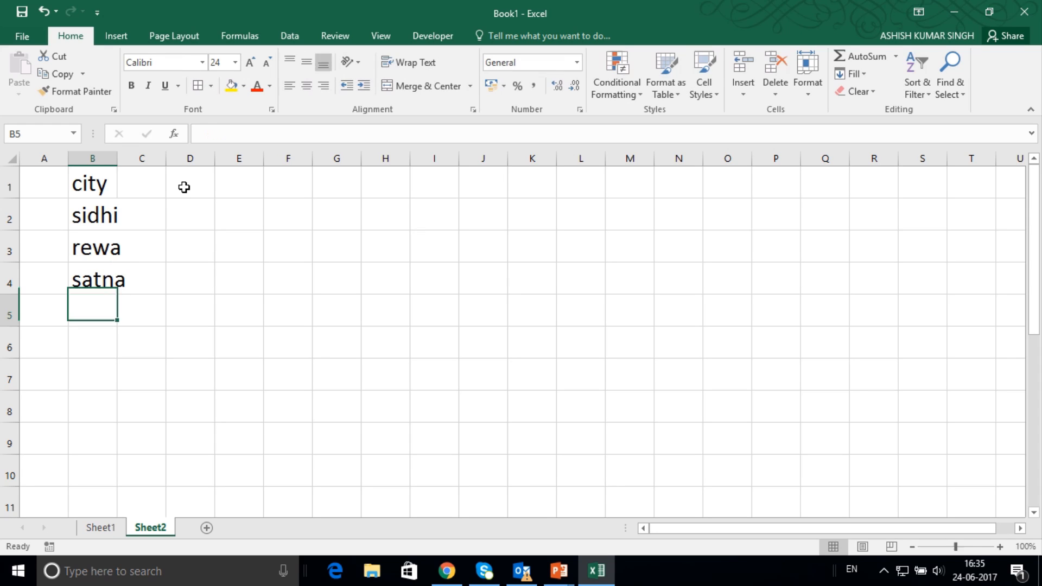
Repeat the cities sidhi, rewa and satna in cells B5 to B7.
{"action": "type", "text": "si"}
{"action": "key", "text": "Return"}
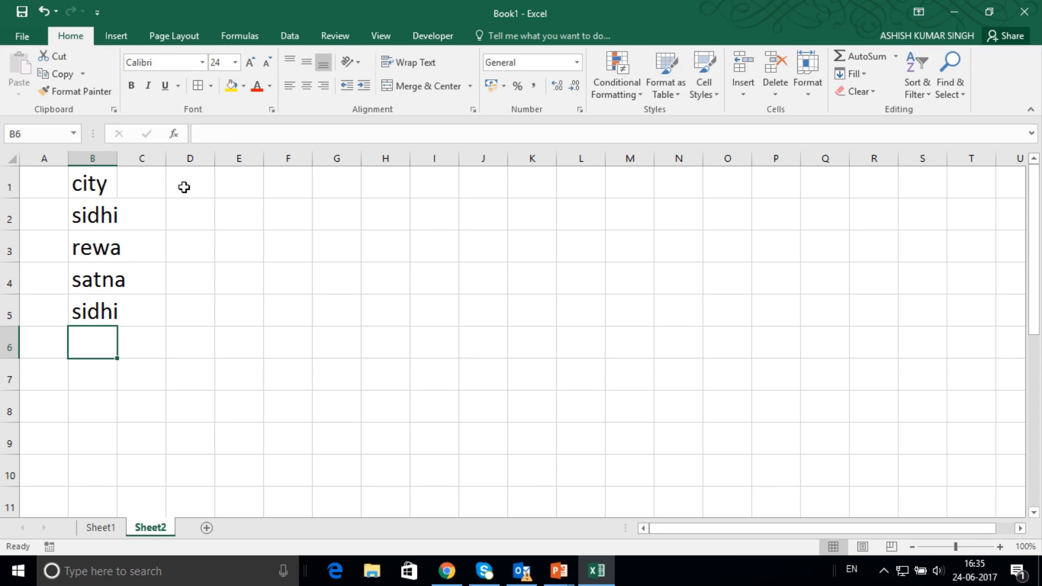
{"action": "type", "text": "rewa"}
{"action": "key", "text": "Return"}
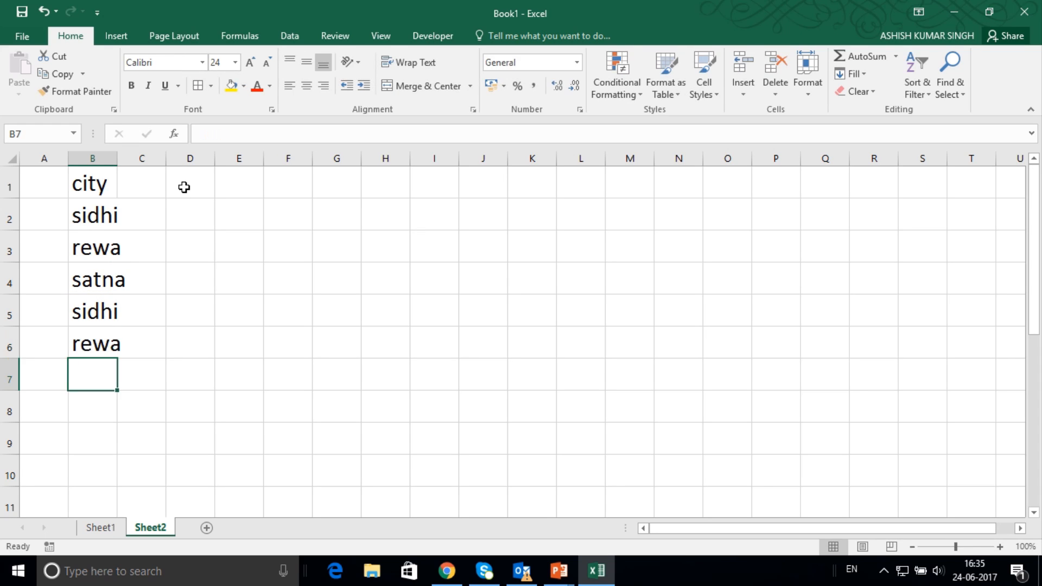
{"action": "type", "text": "s"}
{"action": "key", "text": "Return"}
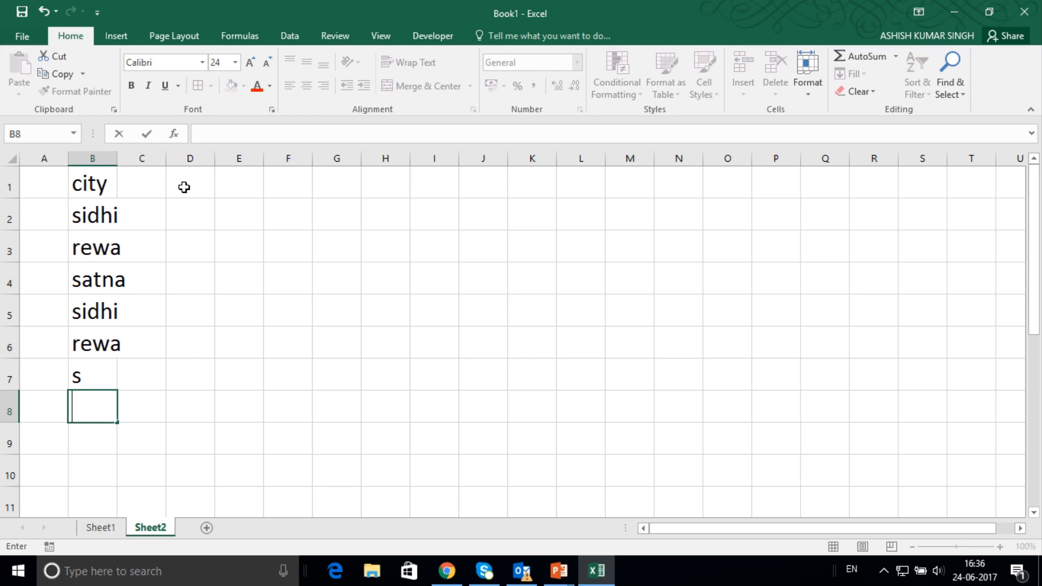
{"action": "key", "text": "Up"}
{"action": "type", "text": "sa"}
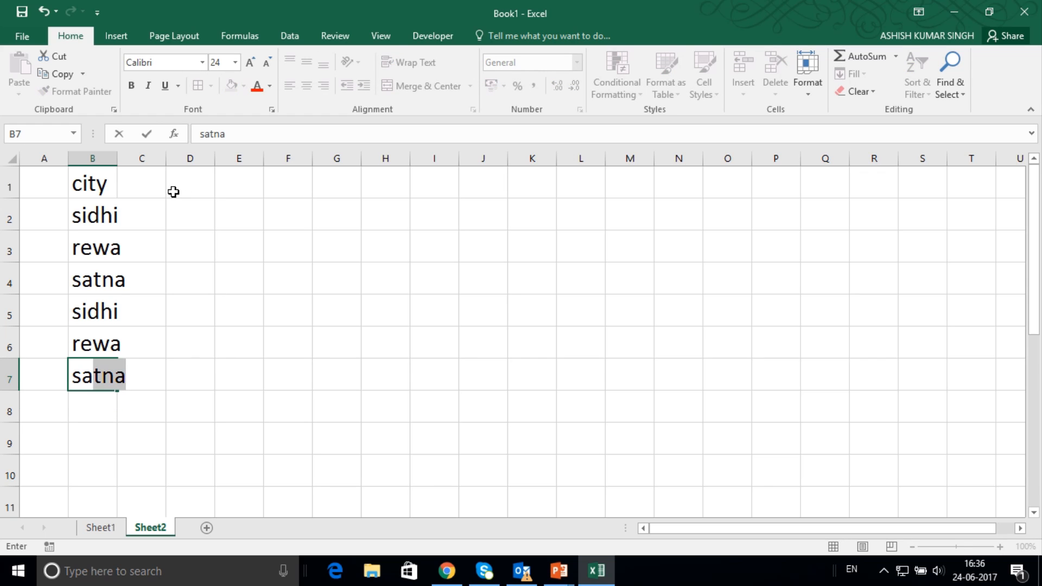
Enter the column heading "percent" in cell D1.
{"action": "left_click", "coordinate": [187, 190]}
{"action": "type", "text": "perc"}
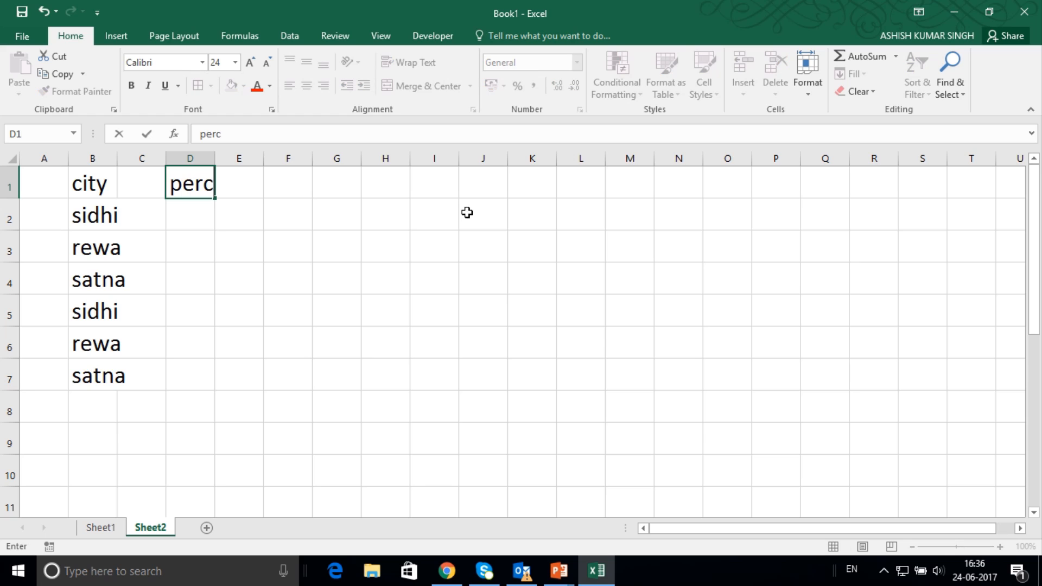
{"action": "type", "text": "ent"}
{"action": "key", "text": "Return"}
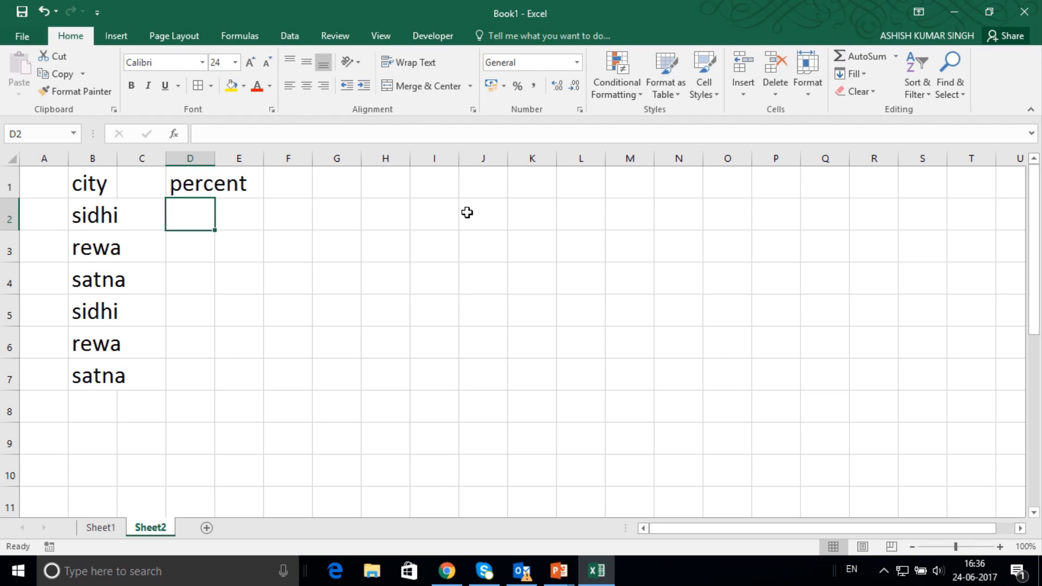
Enter the percent values 80, 55 and 75 in cells D2 to D4.
{"action": "type", "text": "80"}
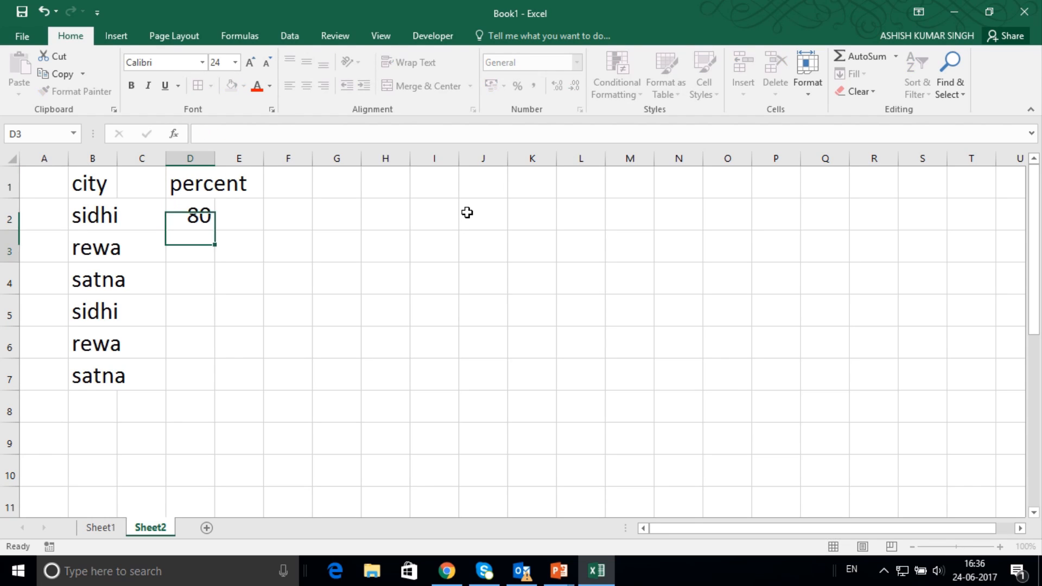
{"action": "key", "text": "Return"}
{"action": "type", "text": "55"}
{"action": "key", "text": "Return"}
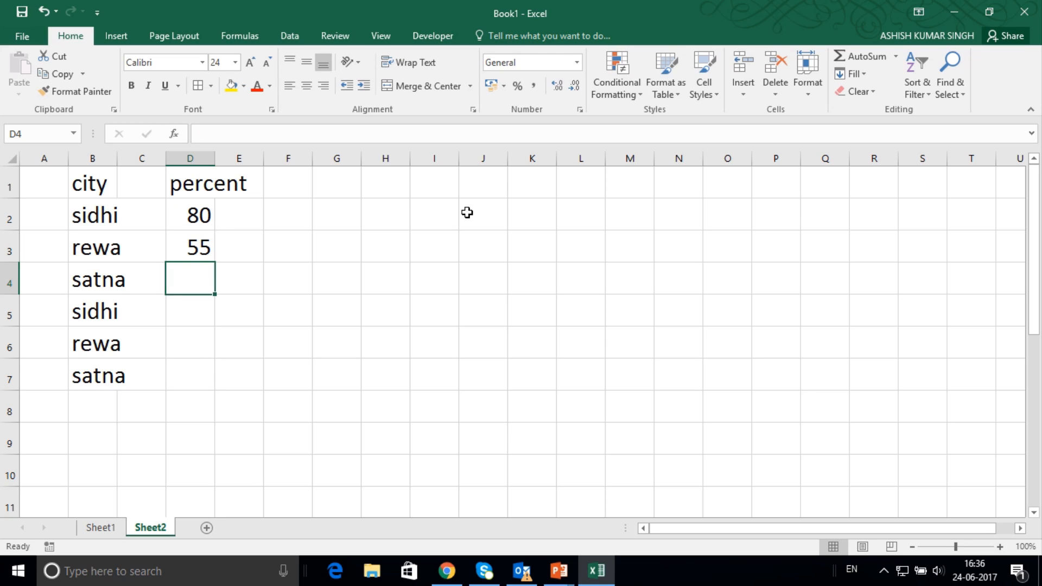
{"action": "type", "text": "75"}
{"action": "key", "text": "Return"}
Enter the percent values 94, 23 and 12 in cells D5 to D7.
{"action": "type", "text": "94"}
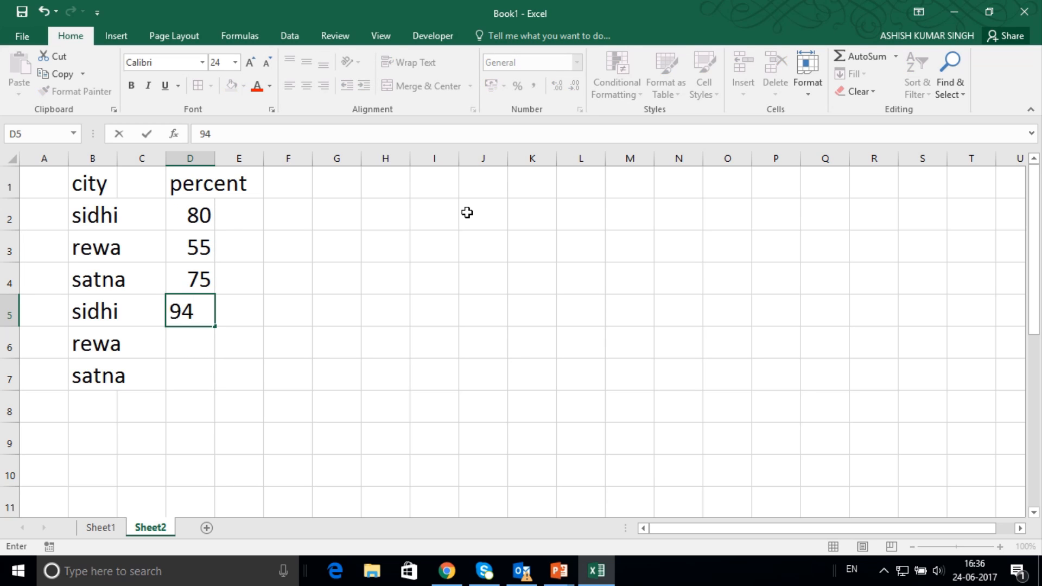
{"action": "key", "text": "Return"}
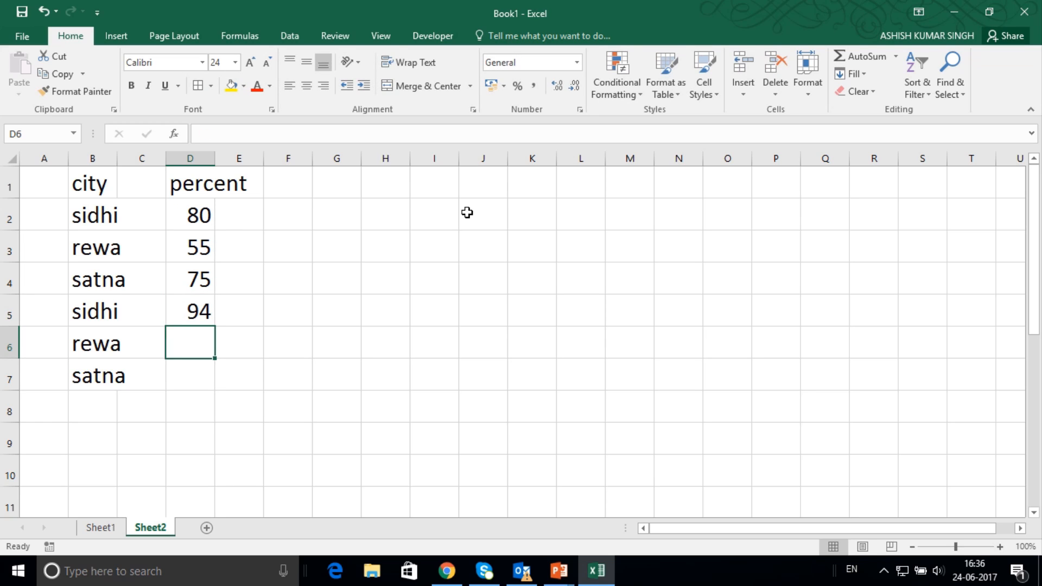
{"action": "type", "text": "23"}
{"action": "key", "text": "shift+Return"}
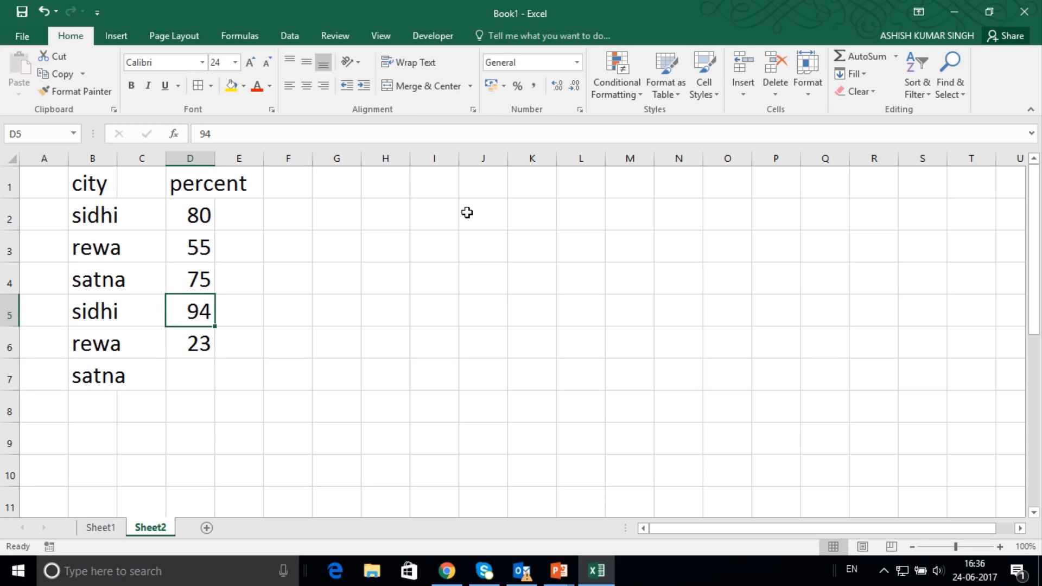
{"action": "key", "text": "Down"}
{"action": "key", "text": "Down"}
{"action": "type", "text": "12"}
{"action": "key", "text": "Up"}
{"action": "key", "text": "Up"}
{"action": "key", "text": "Up"}
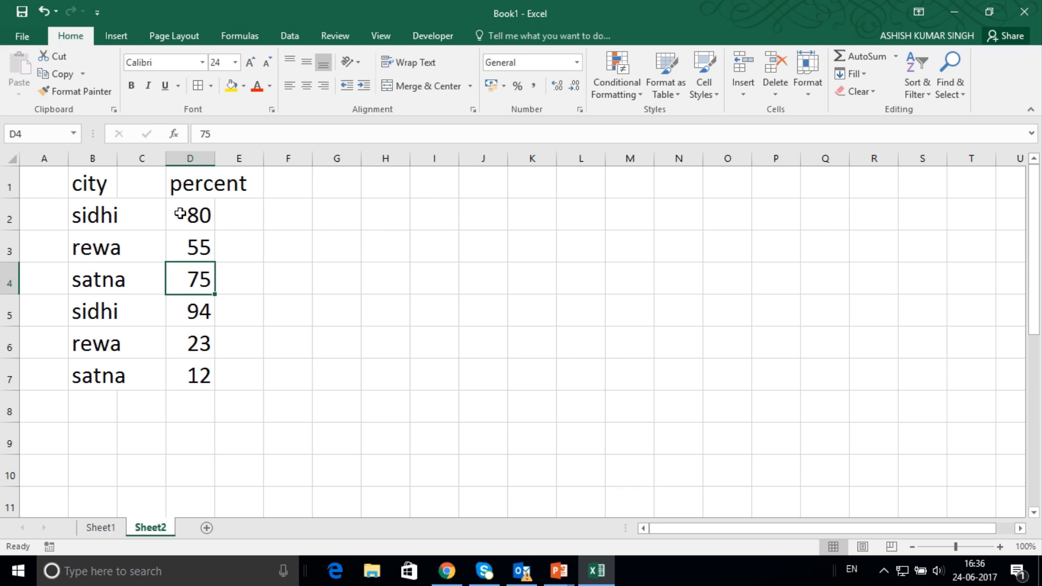
Highlight values greater than 70 in D2:D7 using Light Red Fill with Dark Red Text, and undo that conditional formatting.
{"action": "left_click_drag", "start_coordinate": [180, 214], "coordinate": [198, 387]}
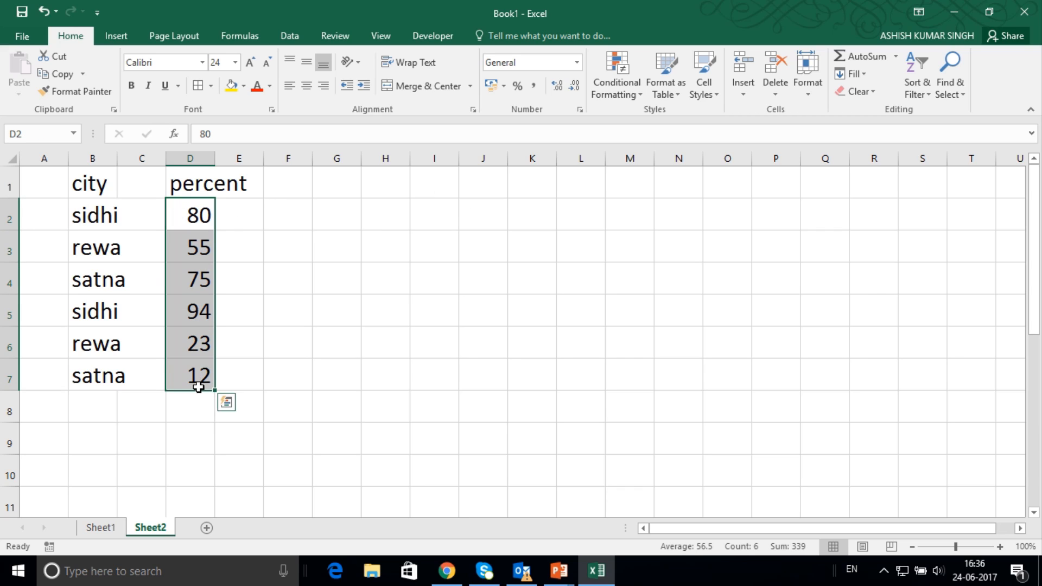
{"action": "left_click", "coordinate": [639, 101]}
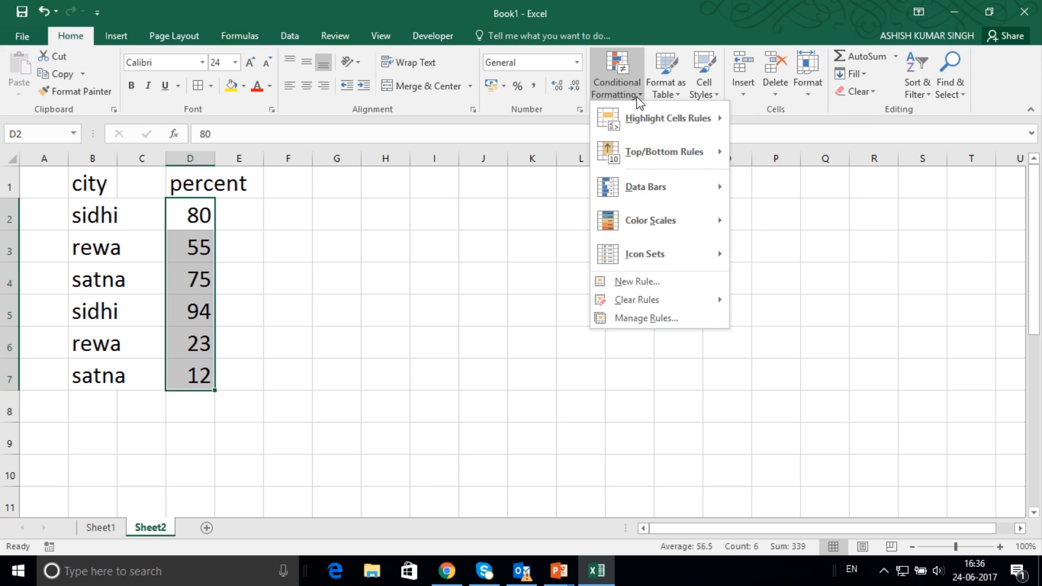
{"action": "mouse_move", "coordinate": [685, 127]}
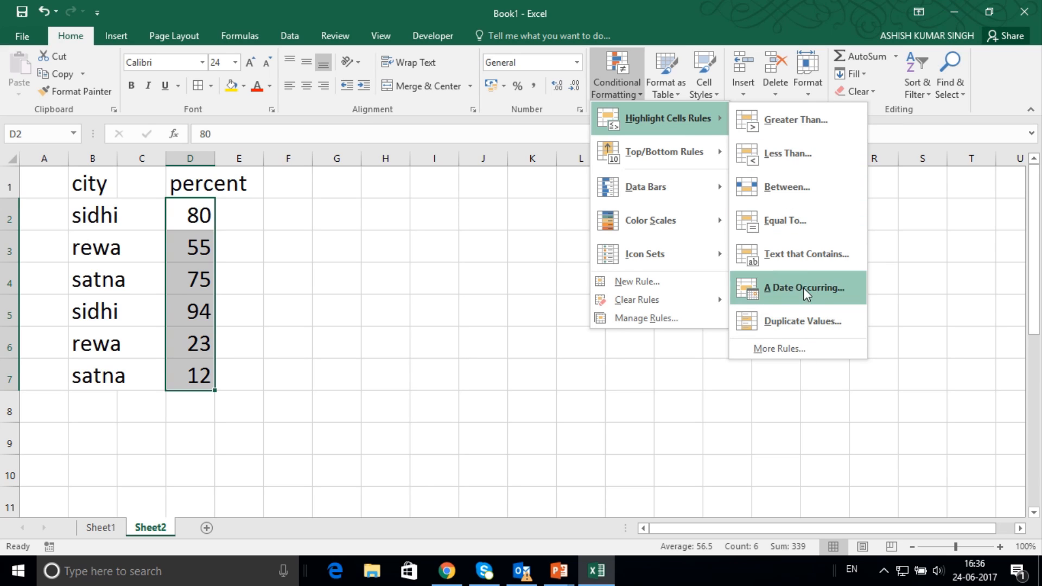
{"action": "left_click", "coordinate": [796, 120]}
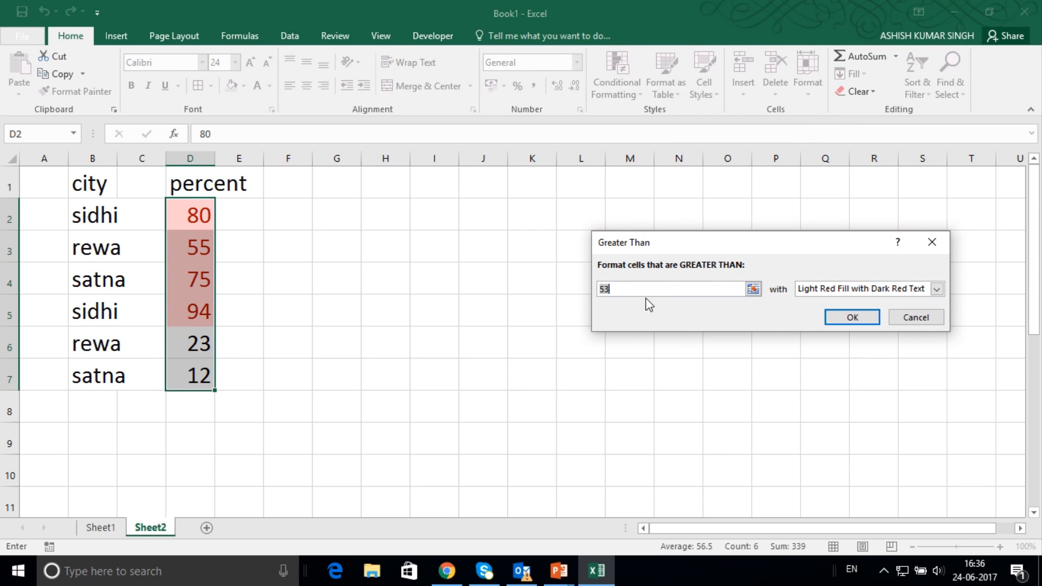
{"action": "type", "text": "7"}
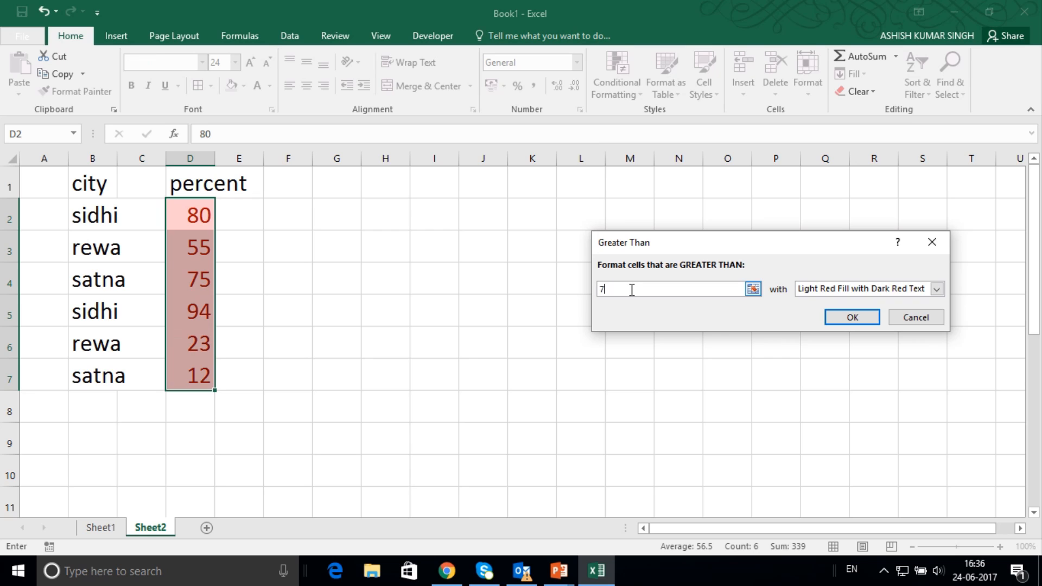
{"action": "type", "text": "0"}
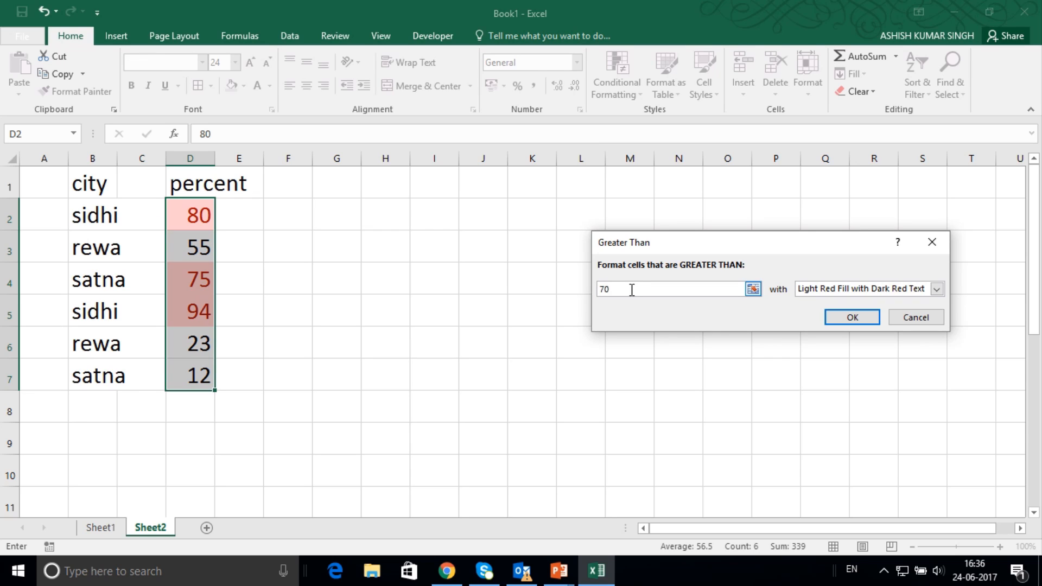
{"action": "left_click", "coordinate": [857, 321]}
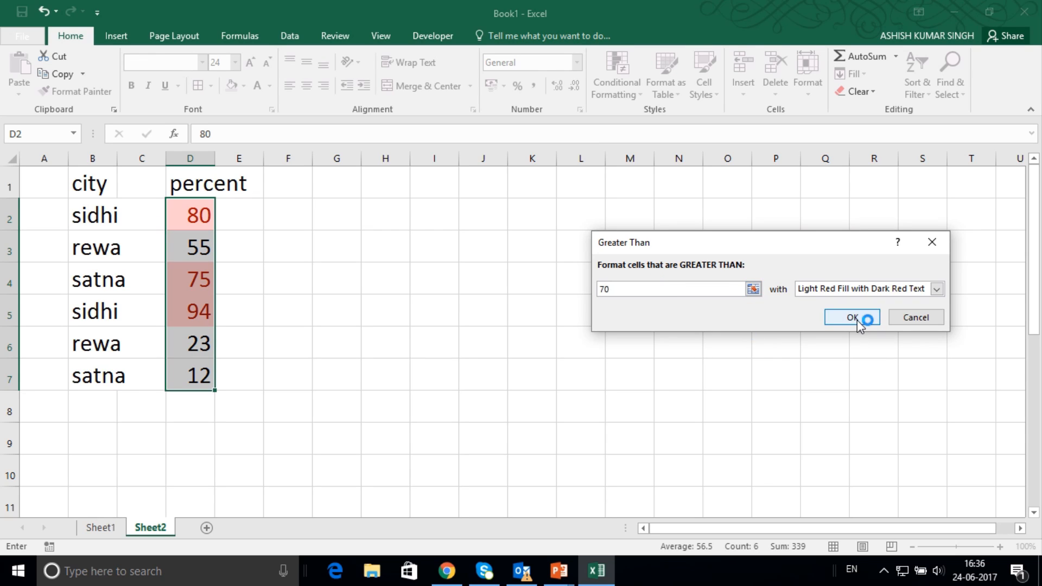
{"action": "left_click", "coordinate": [309, 348]}
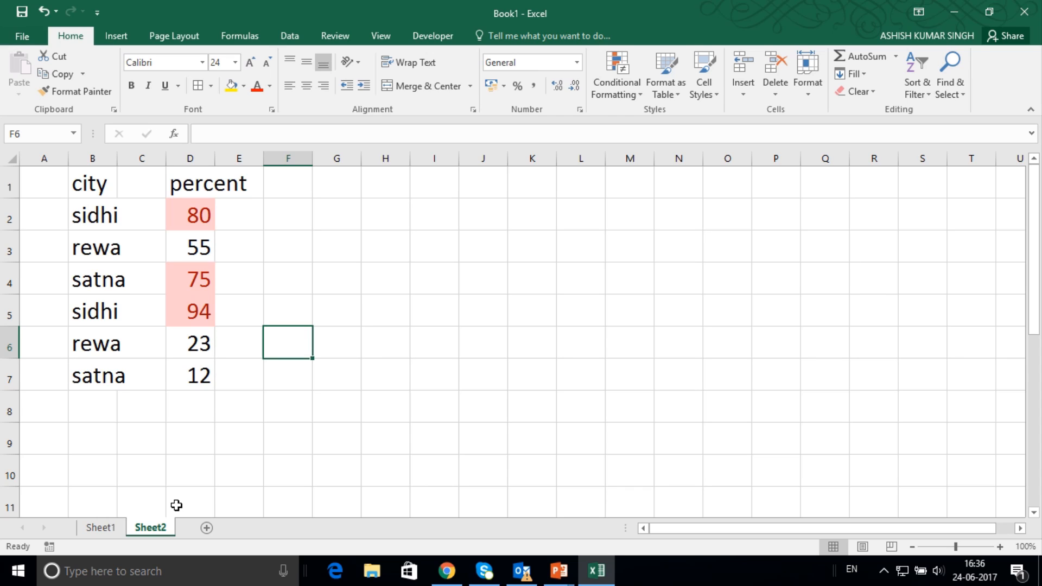
{"action": "key", "text": "ctrl+z"}
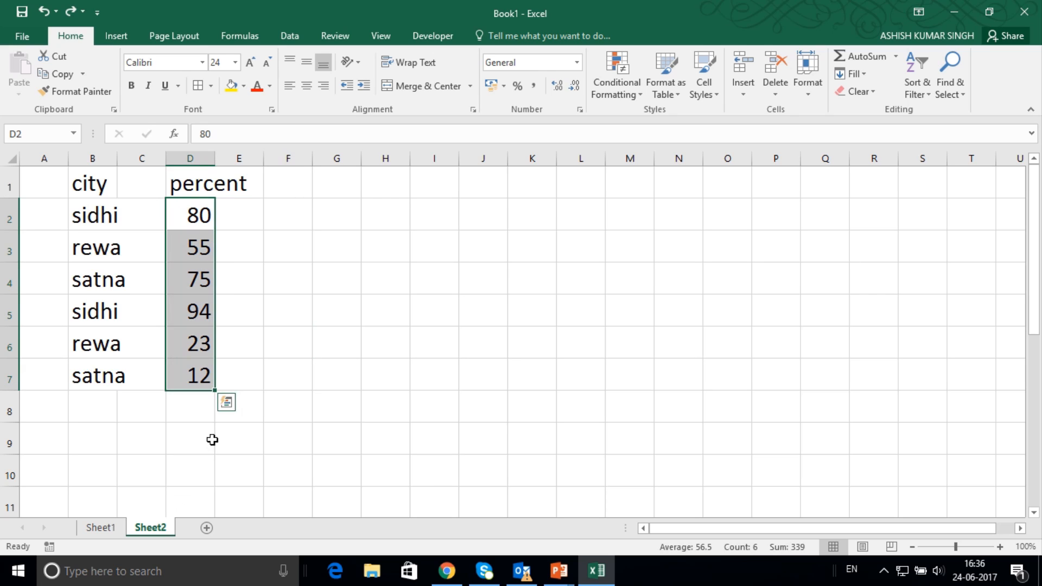
Highlight the top 2 items in D2:D7 with conditional formatting, using Light Red Fill with Dark Red Text.
{"action": "left_click", "coordinate": [638, 97]}
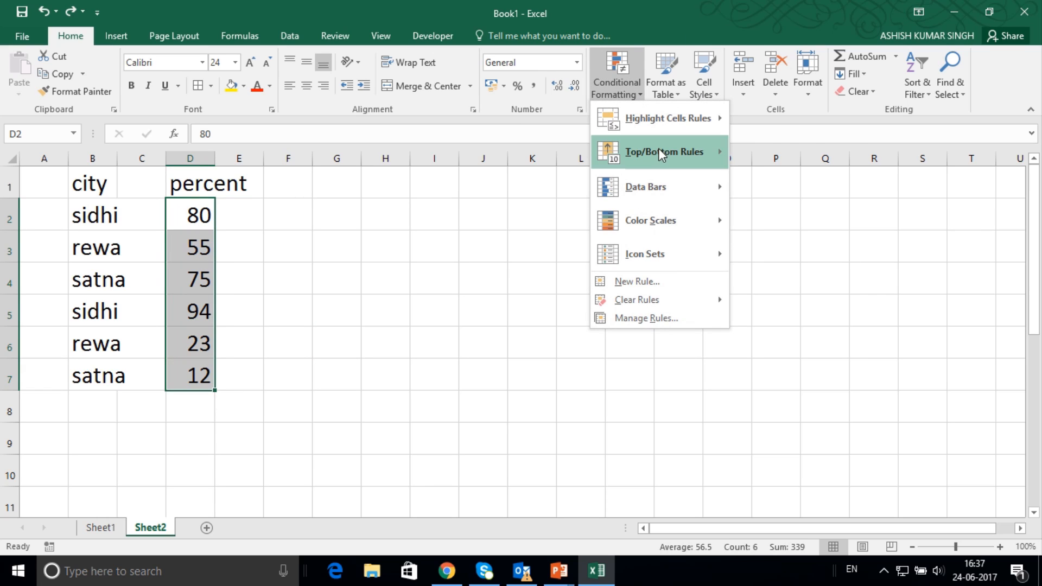
{"action": "mouse_move", "coordinate": [665, 168]}
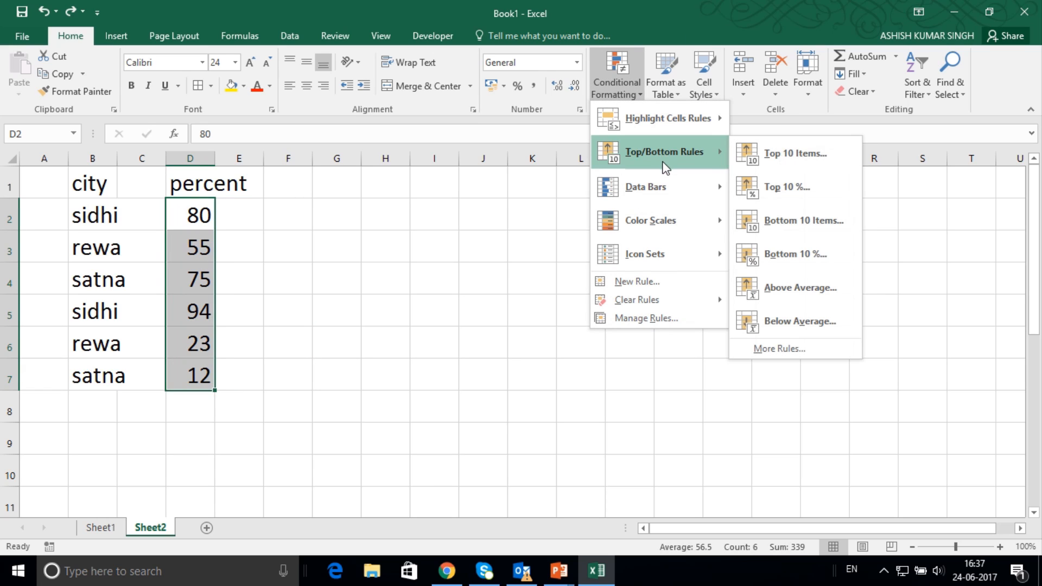
{"action": "left_click", "coordinate": [773, 158]}
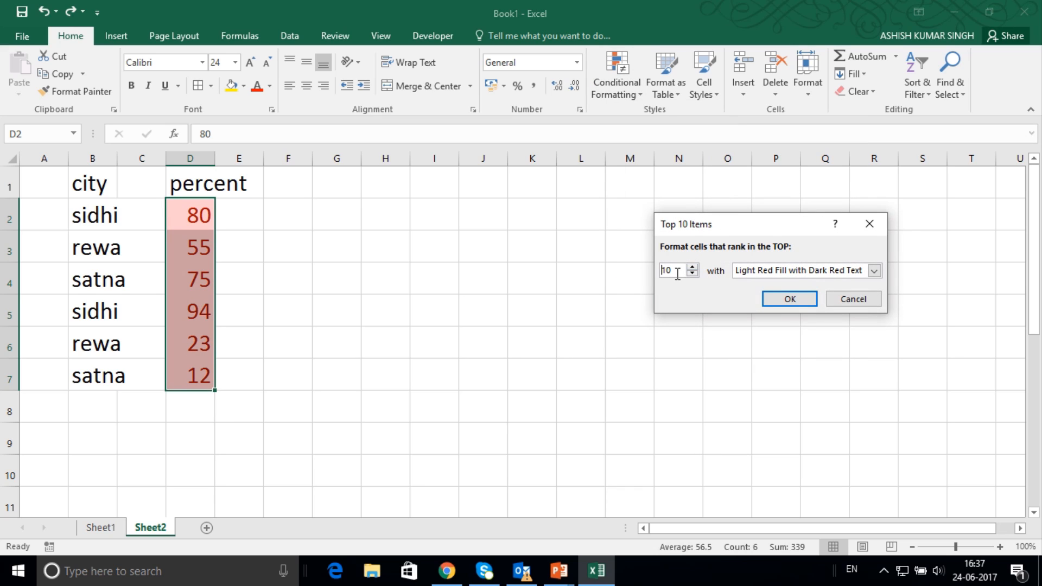
{"action": "left_click_drag", "start_coordinate": [678, 274], "coordinate": [630, 276]}
{"action": "type", "text": "2"}
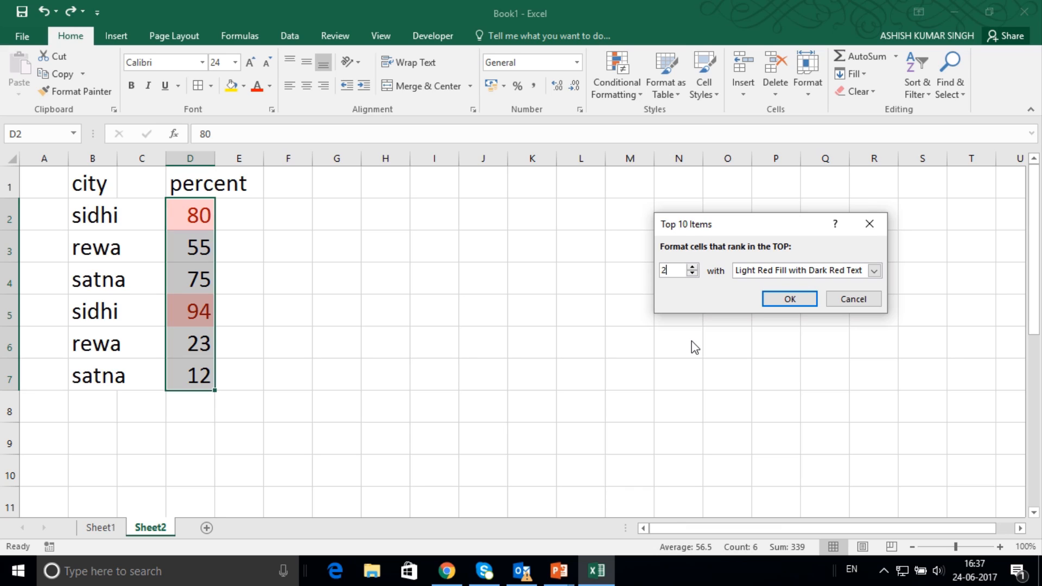
{"action": "left_click", "coordinate": [796, 299]}
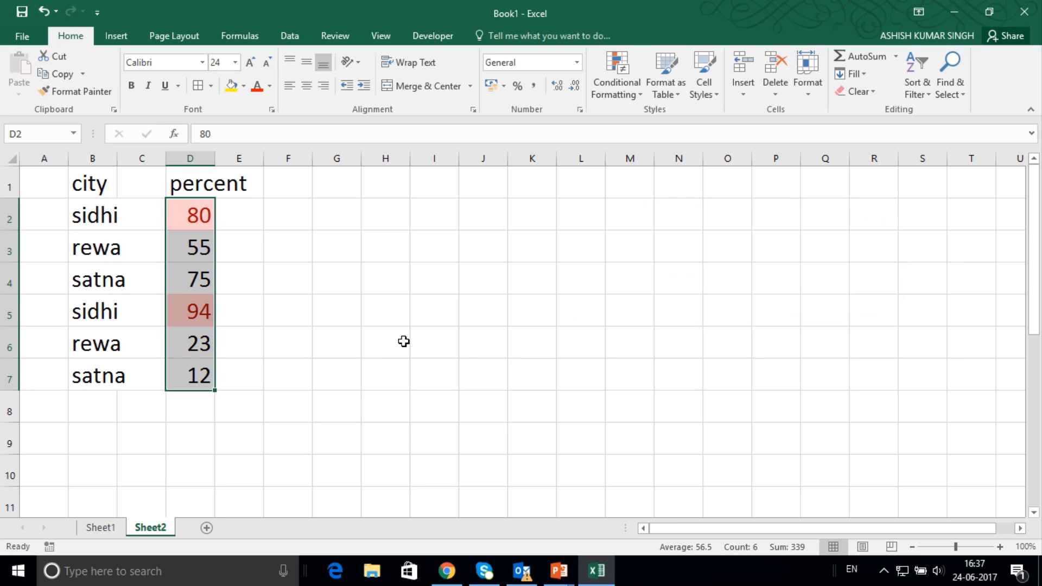
{"action": "left_click", "coordinate": [336, 347]}
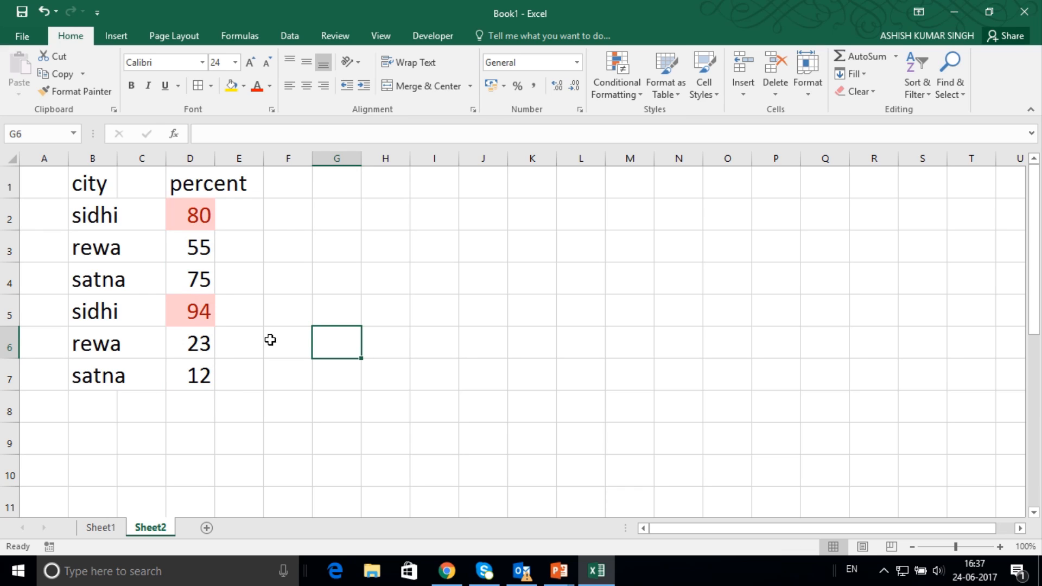
Undo the top 2 items highlight and apply green gradient-fill data bars to D2:D7.
{"action": "key", "text": "ctrl+z"}
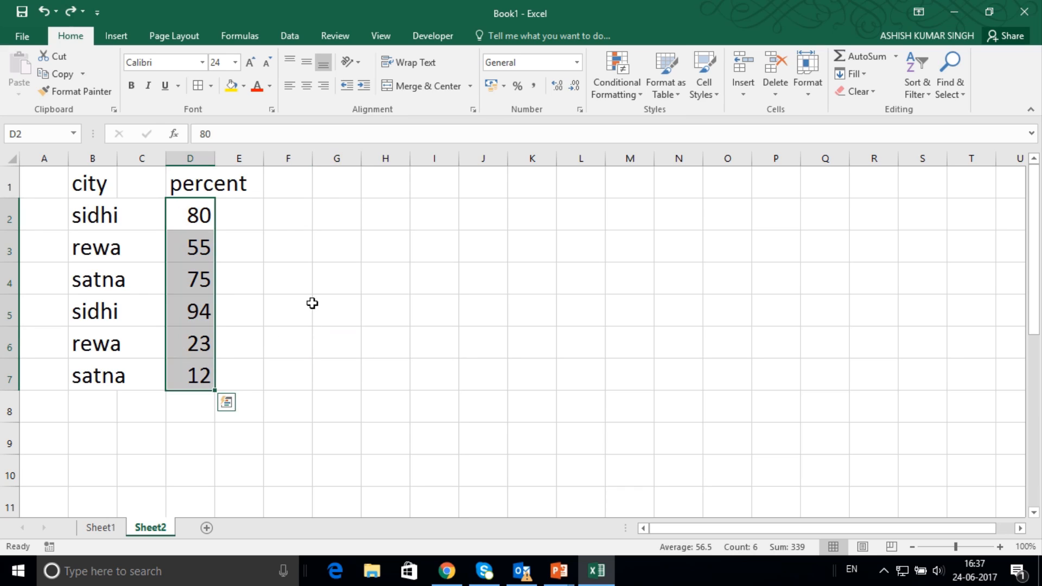
{"action": "left_click", "coordinate": [638, 96]}
{"action": "mouse_move", "coordinate": [663, 203]}
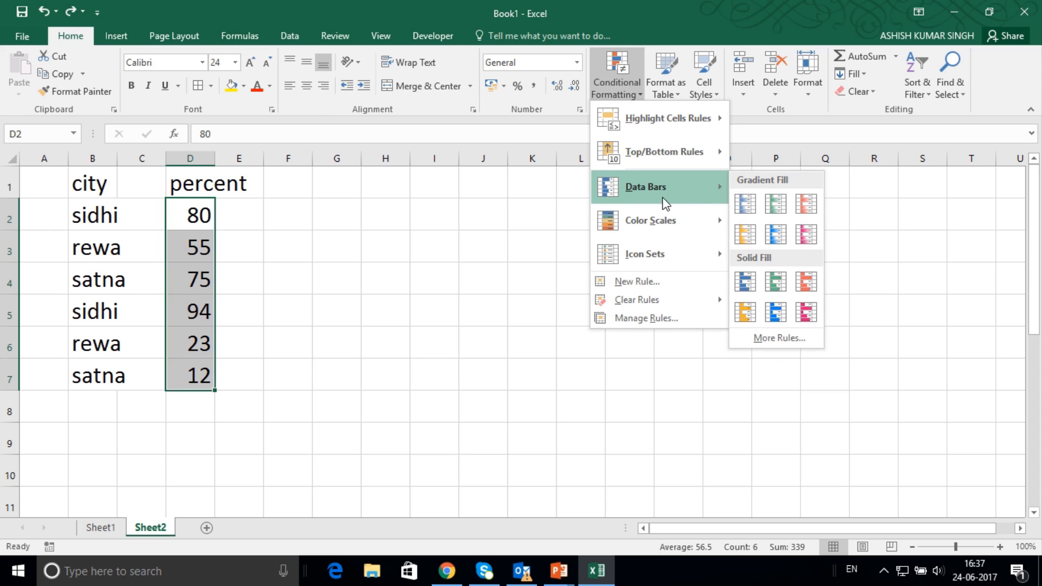
{"action": "left_click", "coordinate": [770, 211]}
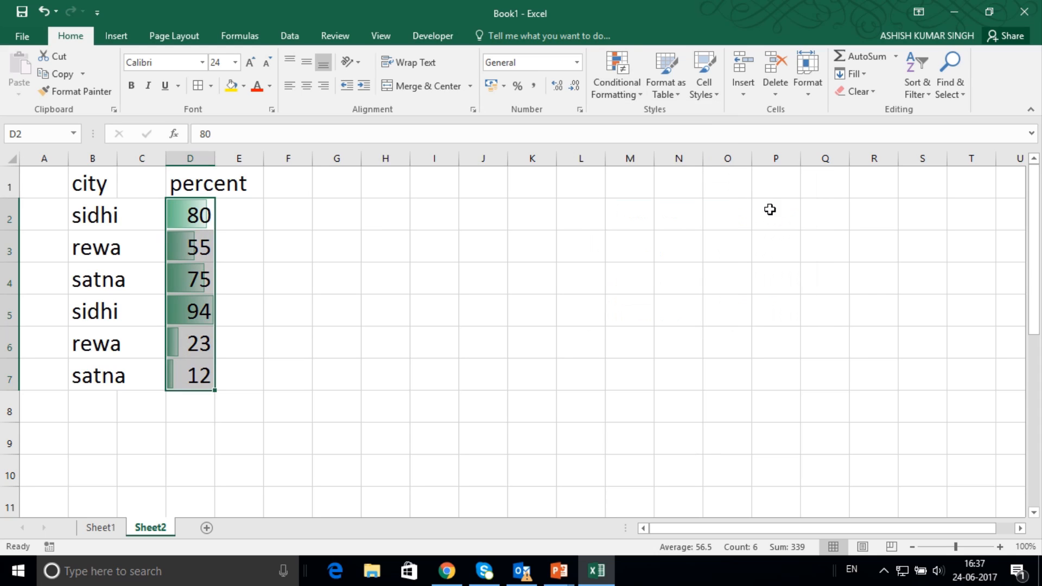
{"action": "left_click", "coordinate": [274, 300]}
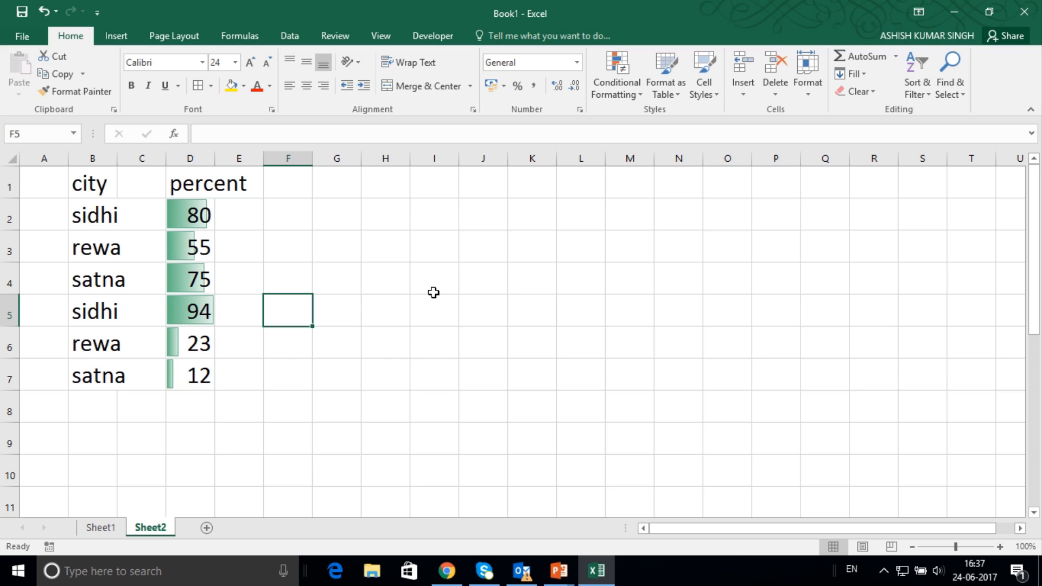
Undo the data bars and apply the red-yellow-green color scale, with red for the highest values, to D2:D7.
{"action": "key", "text": "ctrl+z"}
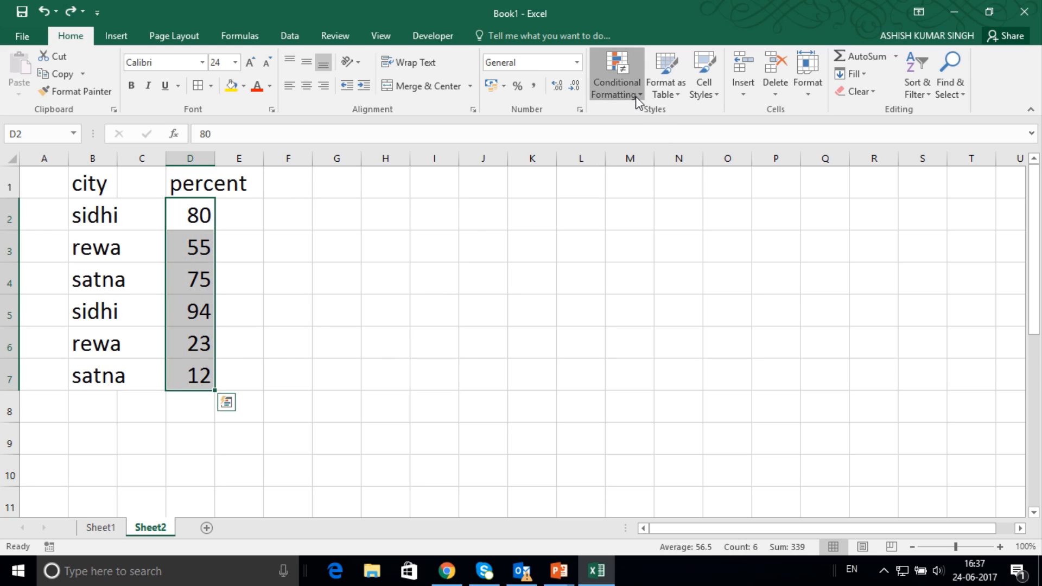
{"action": "left_click", "coordinate": [617, 87]}
{"action": "mouse_move", "coordinate": [651, 231]}
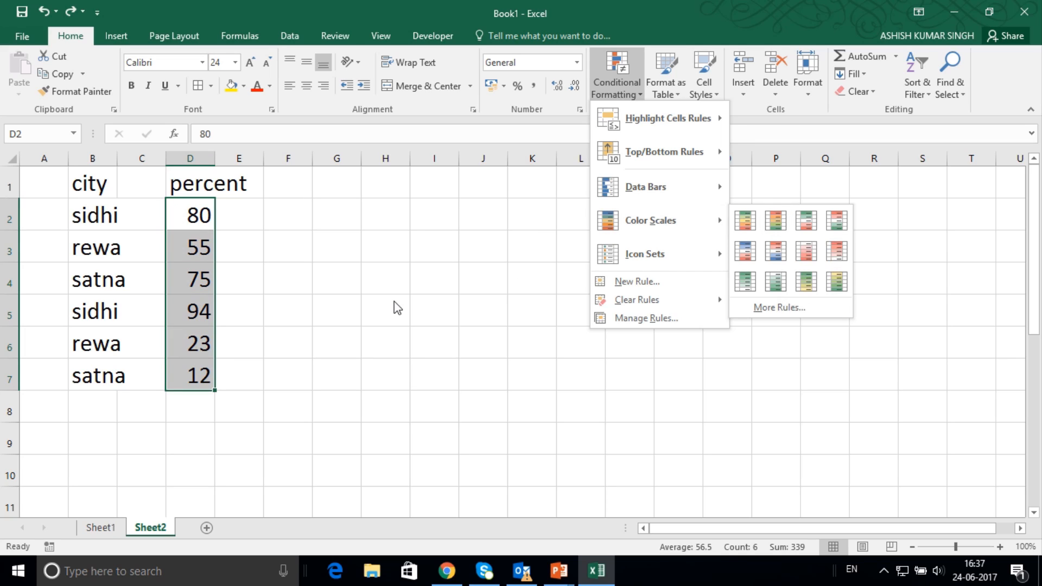
{"action": "mouse_move", "coordinate": [683, 228]}
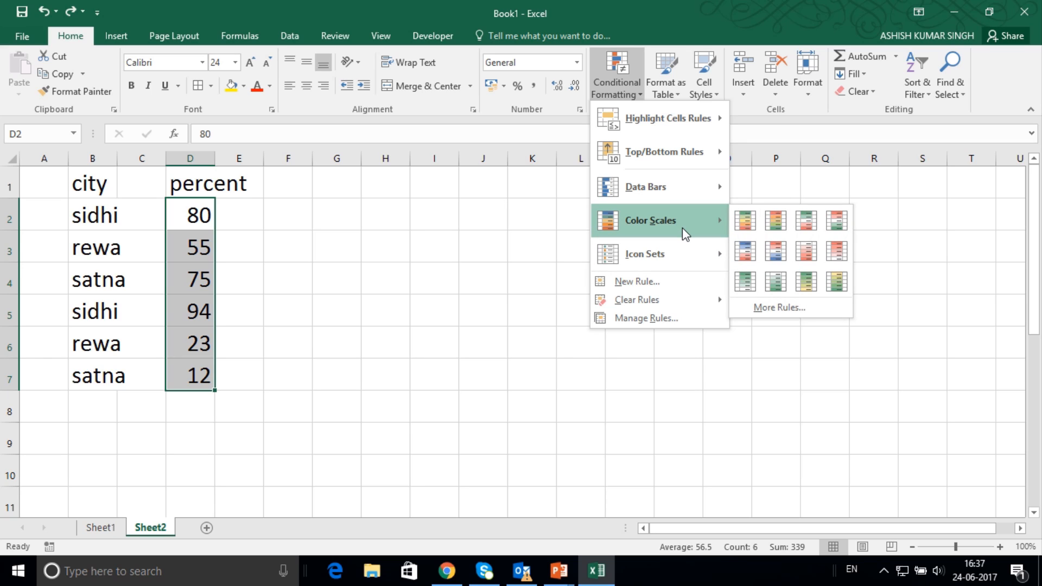
{"action": "left_click", "coordinate": [776, 220]}
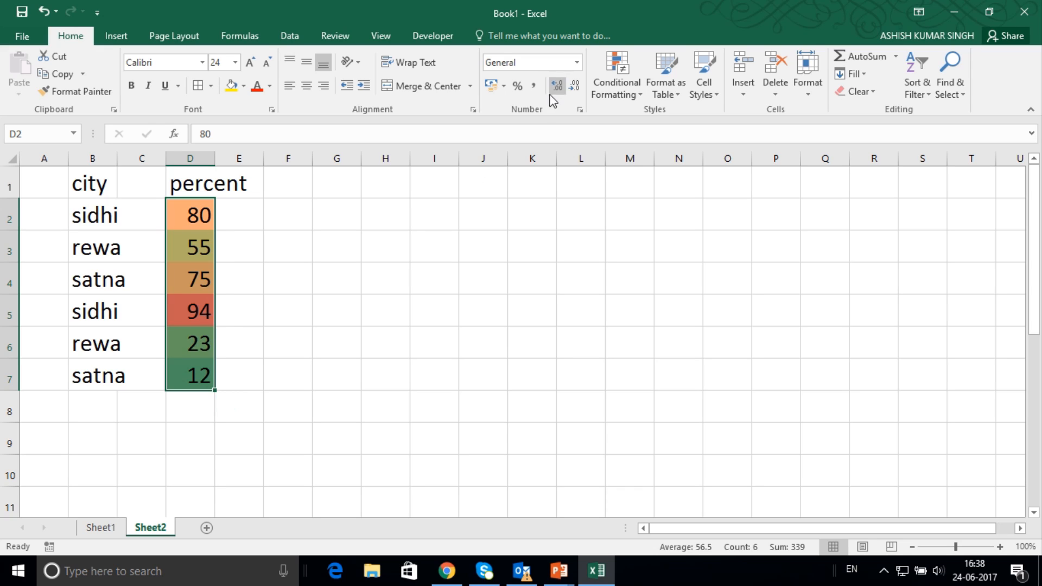
Undo the color scale and apply the directional icon set with three colored arrows to D2:D7.
{"action": "key", "text": "ctrl+z"}
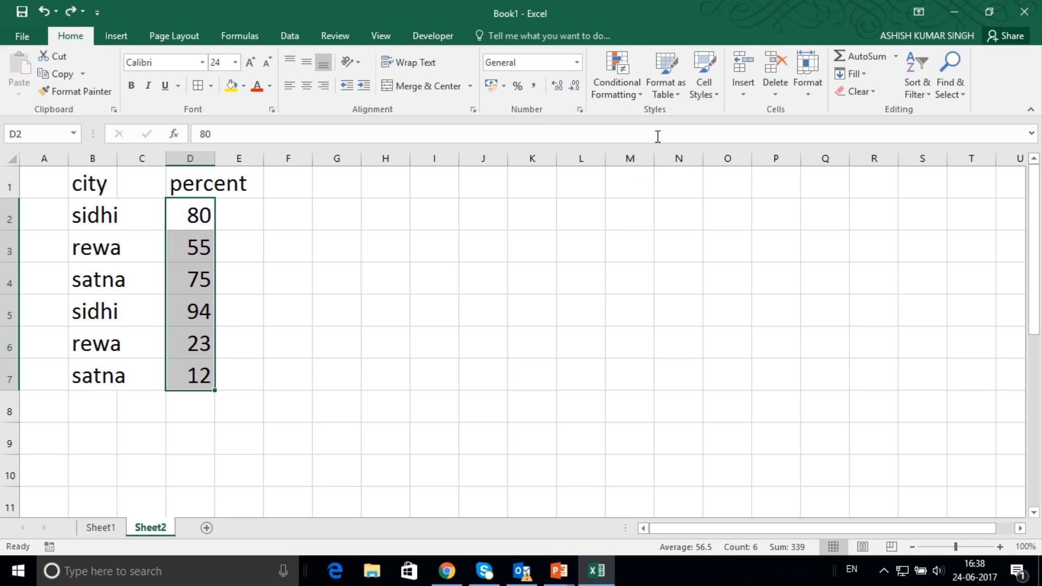
{"action": "left_click", "coordinate": [624, 92]}
{"action": "mouse_move", "coordinate": [711, 255]}
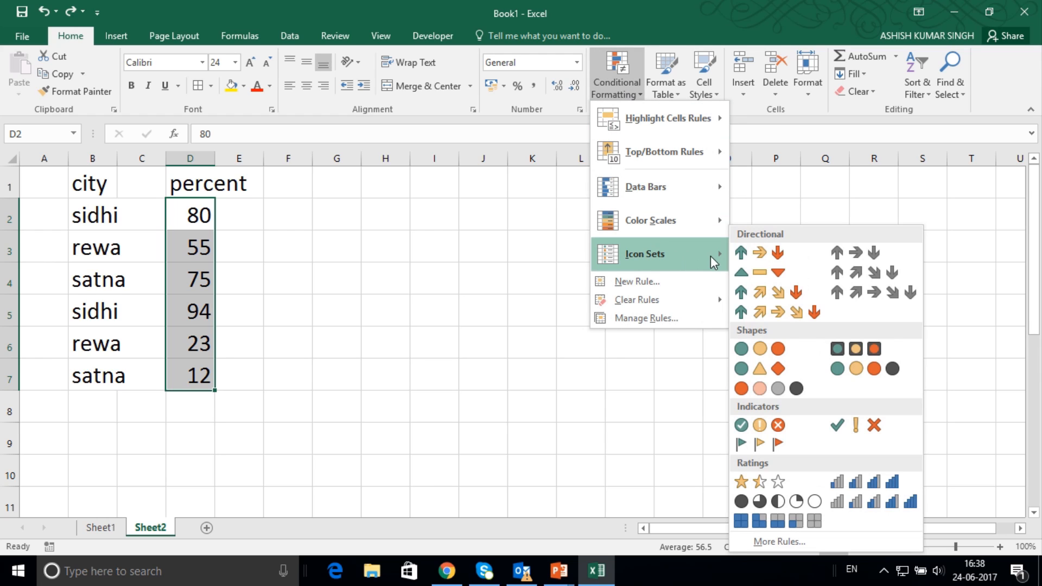
{"action": "left_click", "coordinate": [762, 258]}
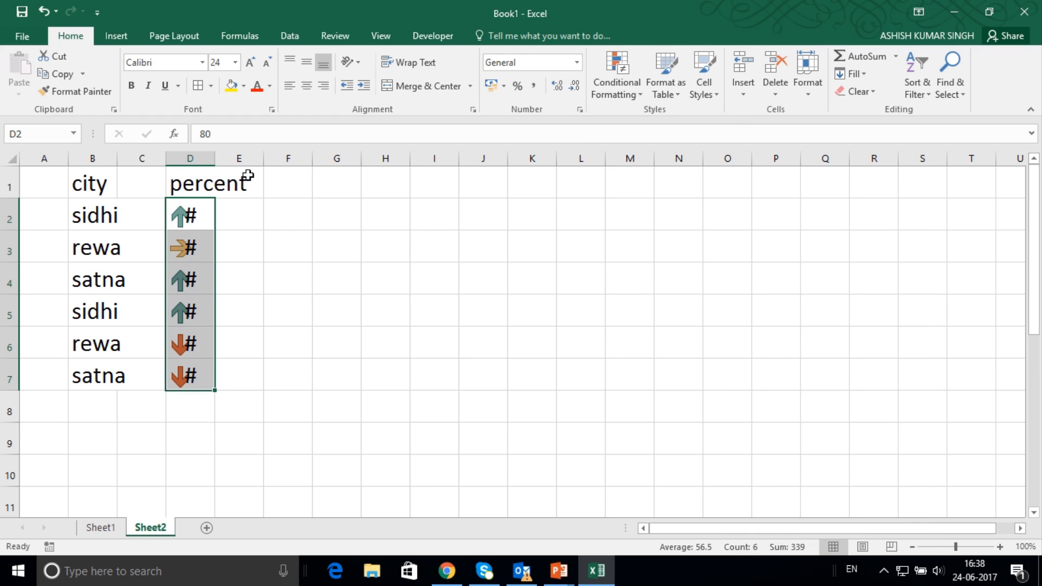
Try auto-fitting and manually widening column D, and undo the width changes together with the arrow icon set.
{"action": "double_click", "coordinate": [216, 159]}
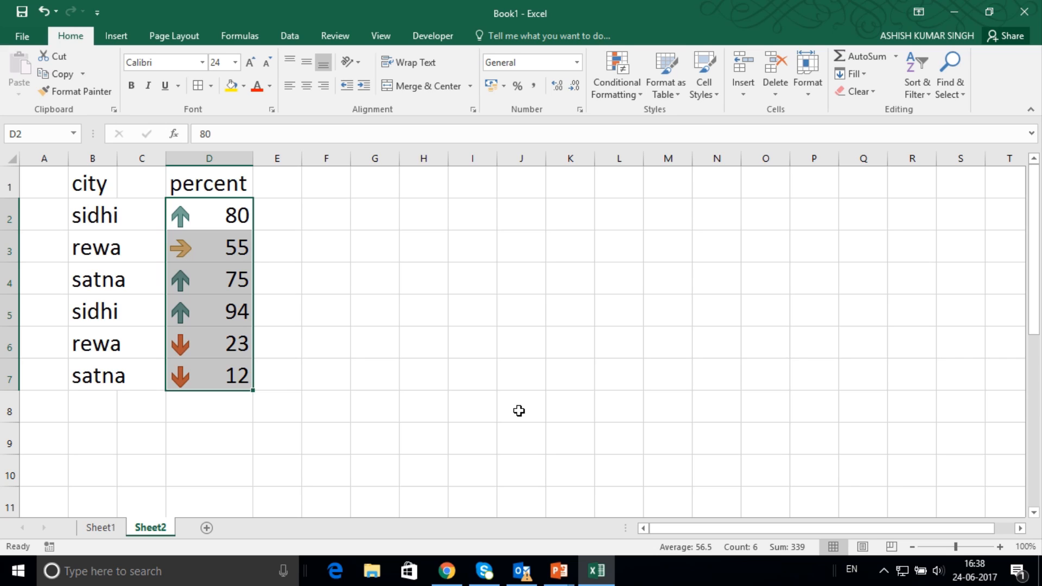
{"action": "key", "text": "ctrl+z"}
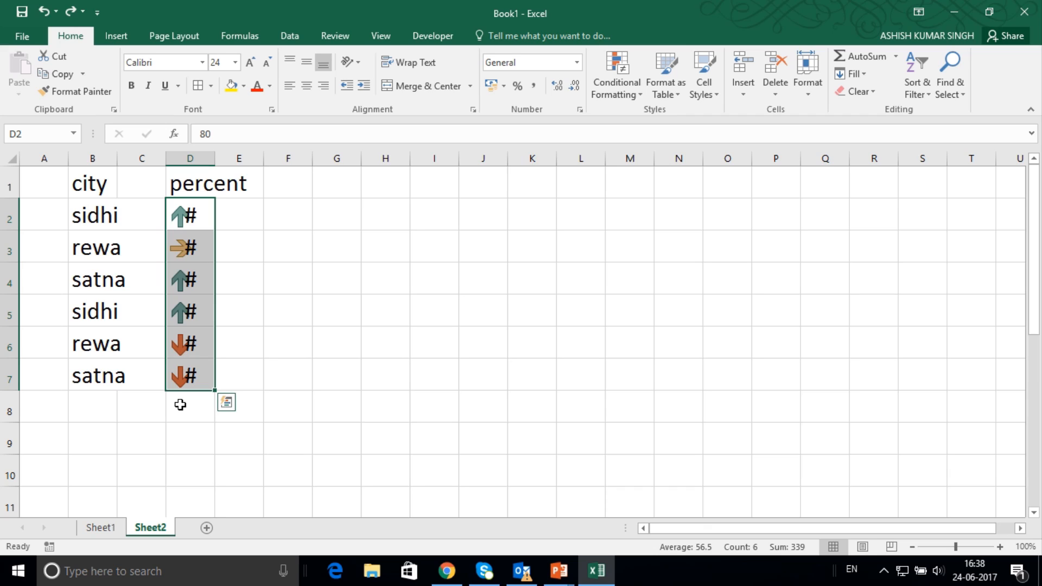
{"action": "left_click_drag", "start_coordinate": [214, 159], "coordinate": [235, 158]}
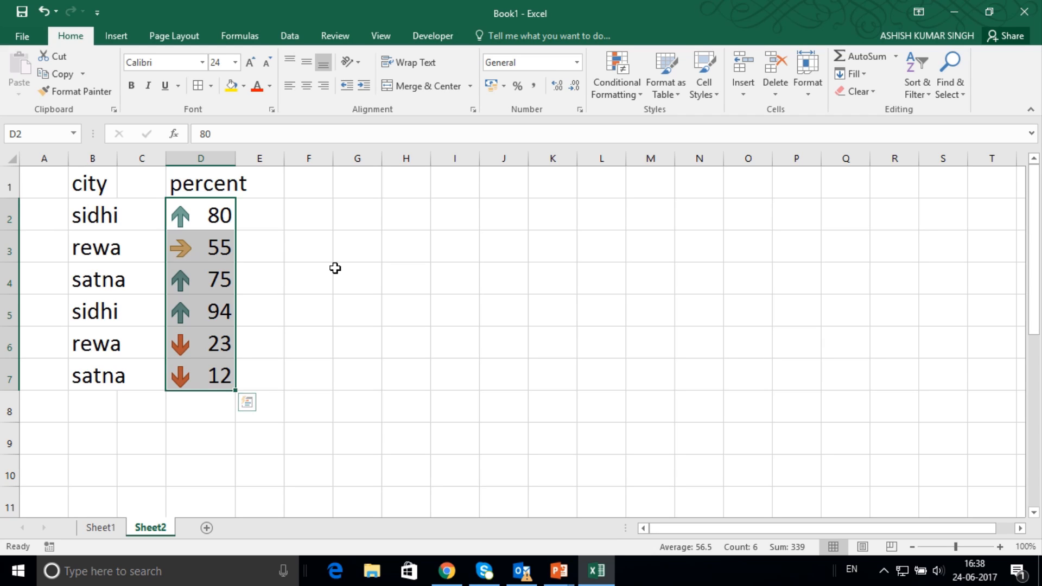
{"action": "key", "text": "ctrl+z"}
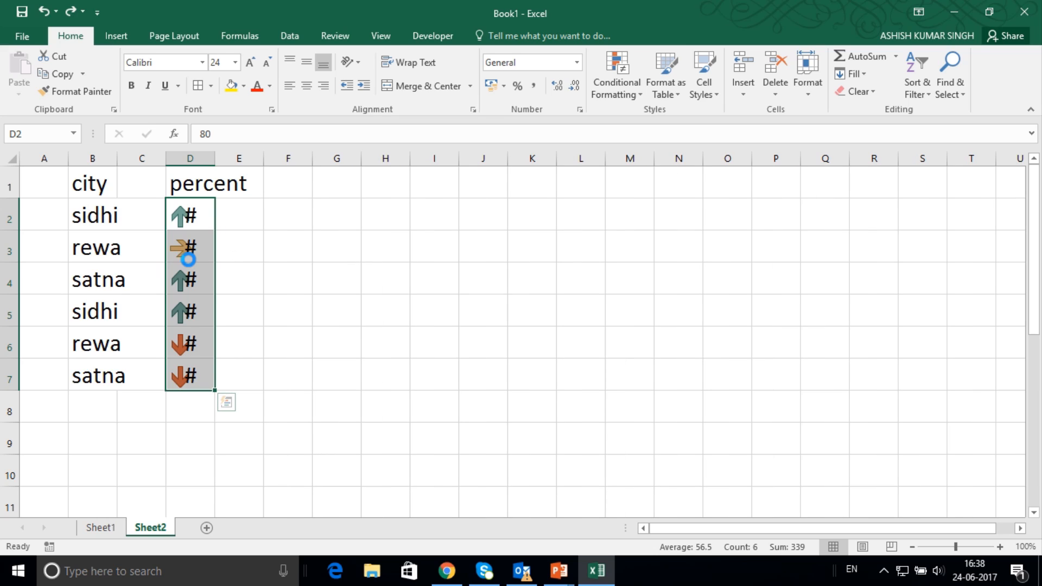
{"action": "key", "text": "ctrl+z"}
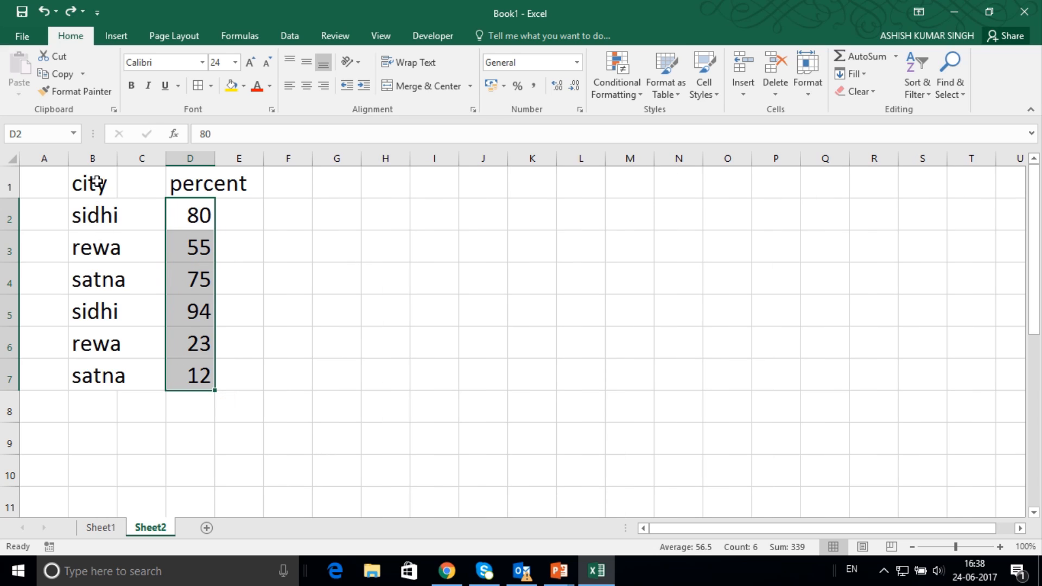
Auto-fit column B and define a new conditional formatting rule for it covering only cells with specific text containing "sidhi".
{"action": "double_click", "coordinate": [118, 158]}
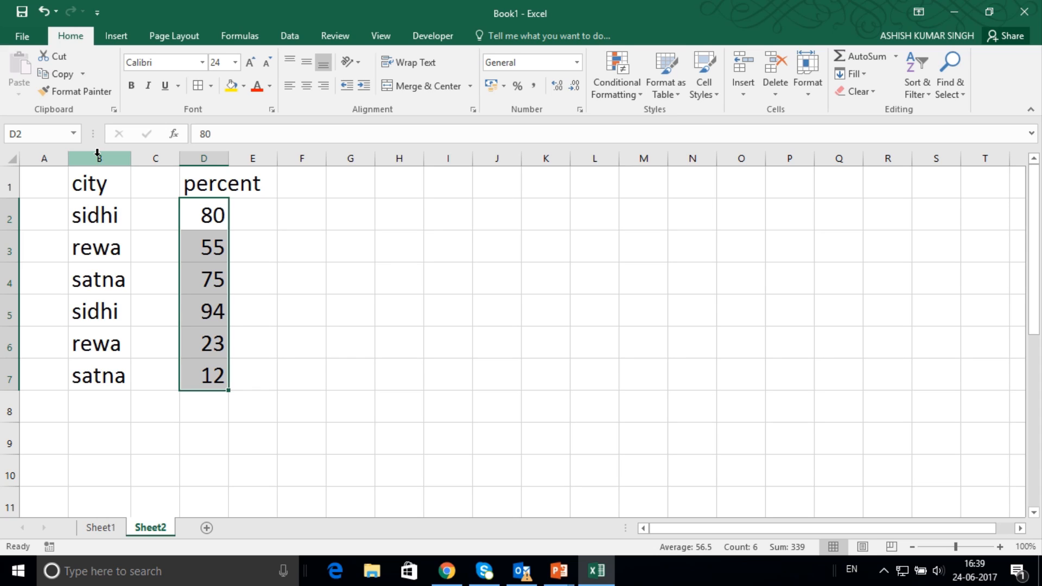
{"action": "left_click", "coordinate": [98, 152]}
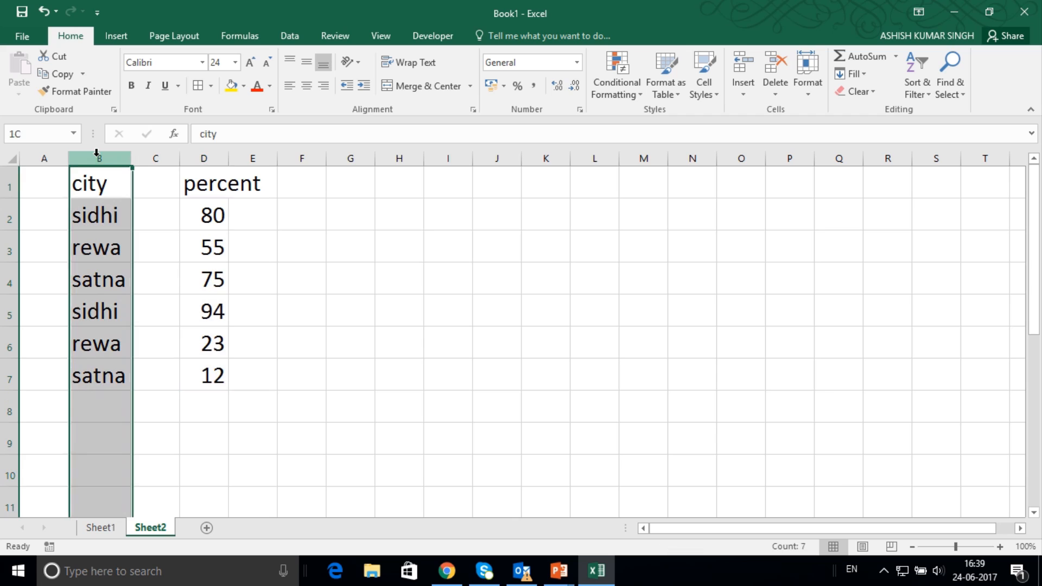
{"action": "left_click", "coordinate": [637, 96]}
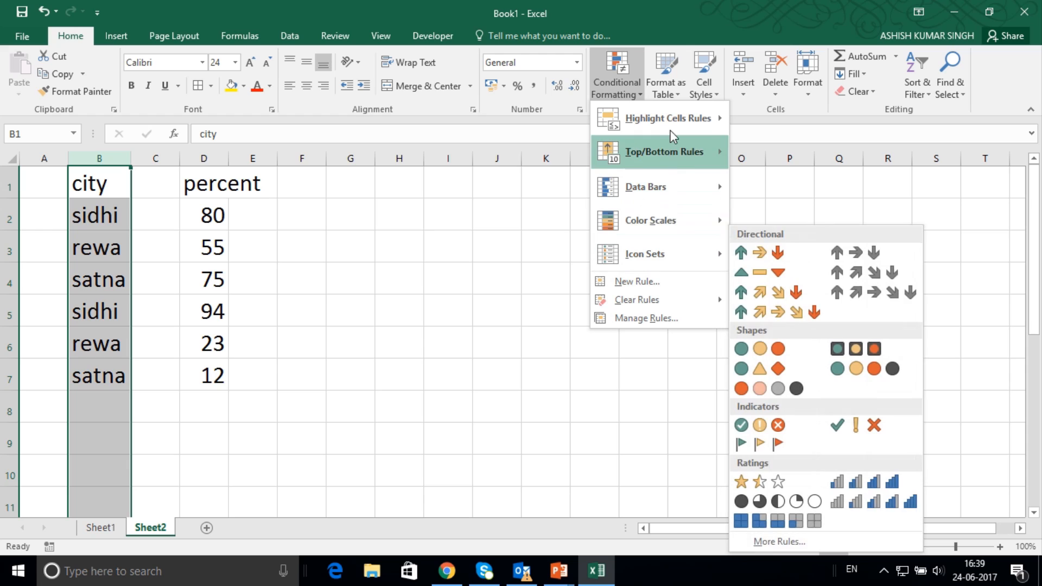
{"action": "mouse_move", "coordinate": [649, 256]}
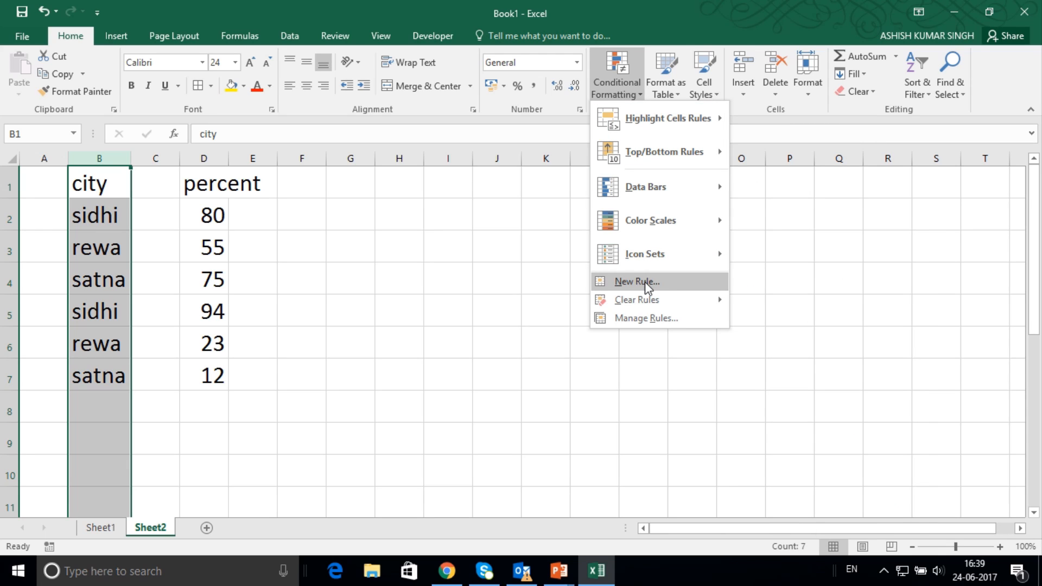
{"action": "left_click", "coordinate": [643, 320]}
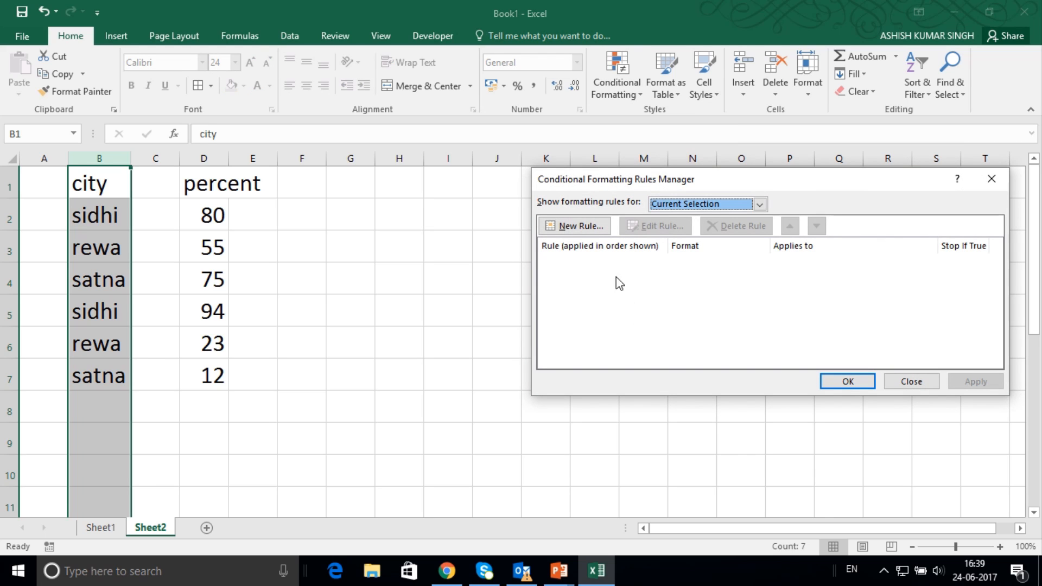
{"action": "left_click", "coordinate": [591, 237]}
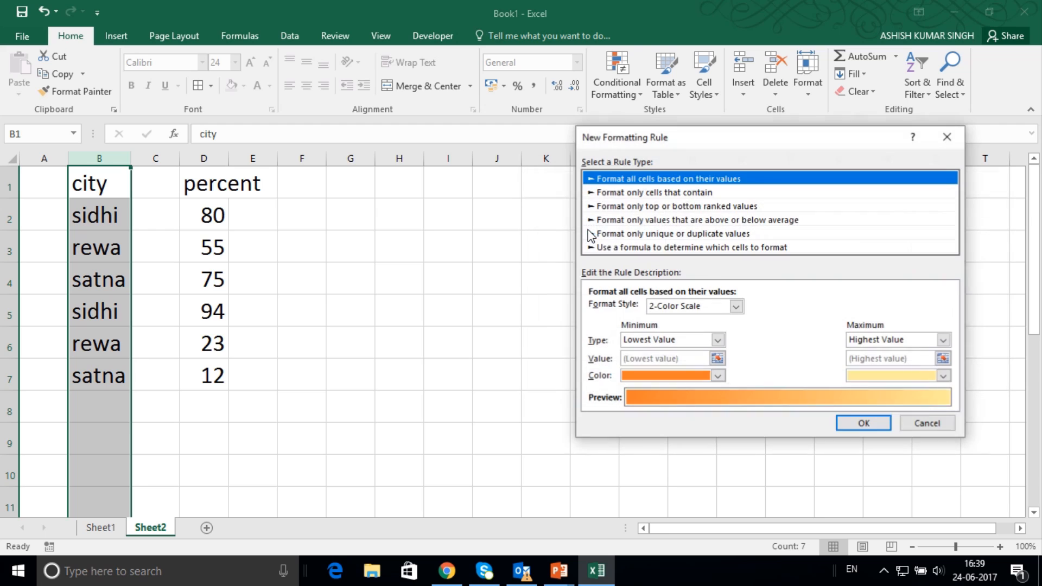
{"action": "left_click", "coordinate": [656, 193]}
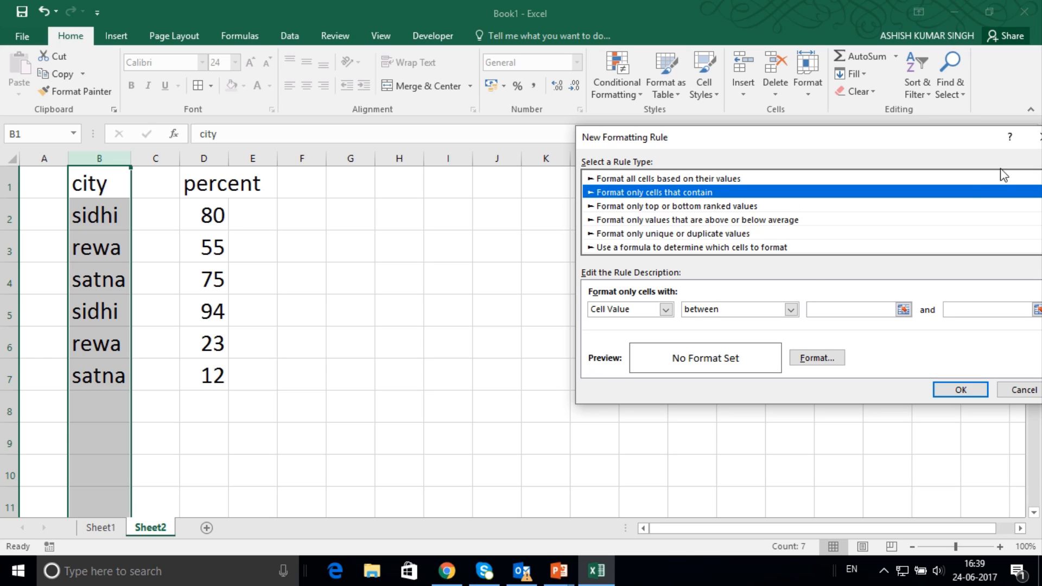
{"action": "left_click", "coordinate": [665, 312]}
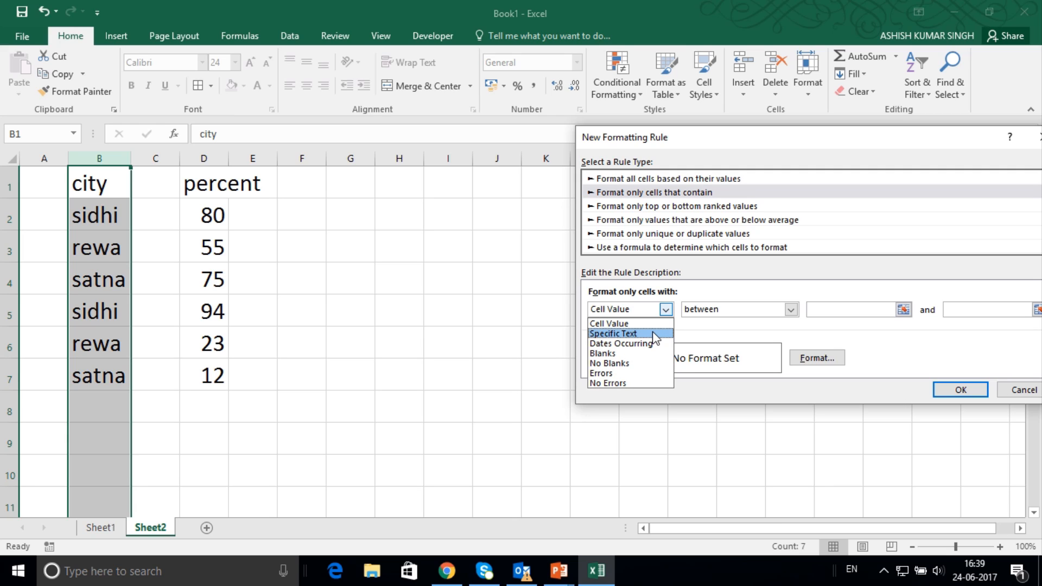
{"action": "left_click", "coordinate": [656, 334]}
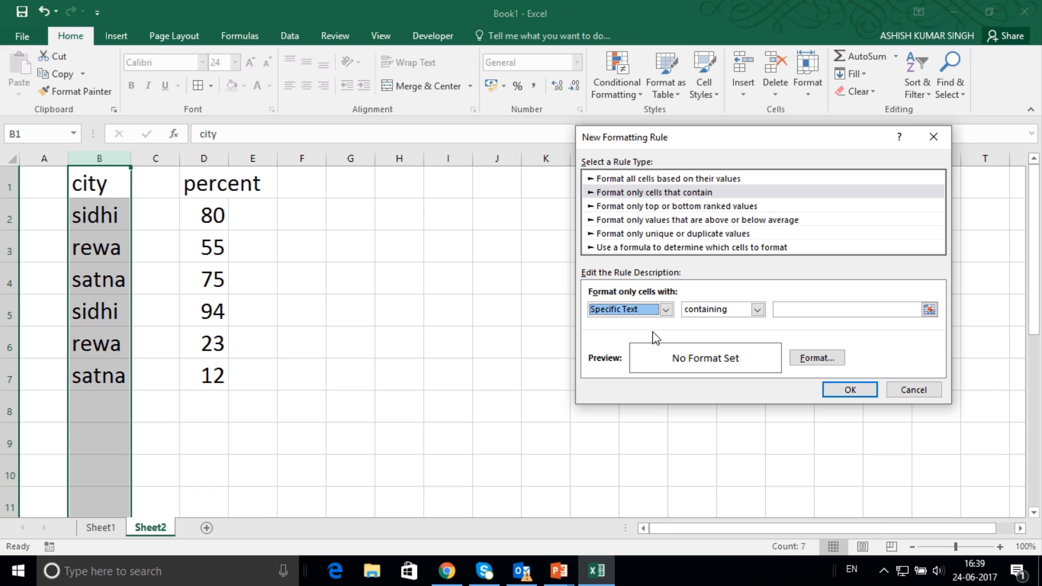
{"action": "left_click", "coordinate": [803, 314]}
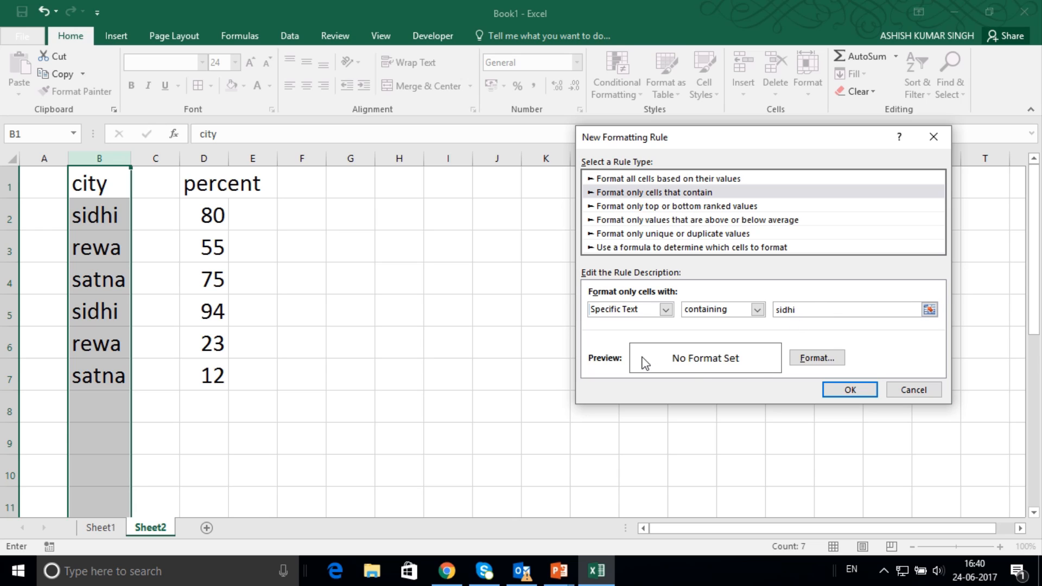
Give the "sidhi" formatting rule a medium blue background fill.
{"action": "left_click", "coordinate": [814, 359]}
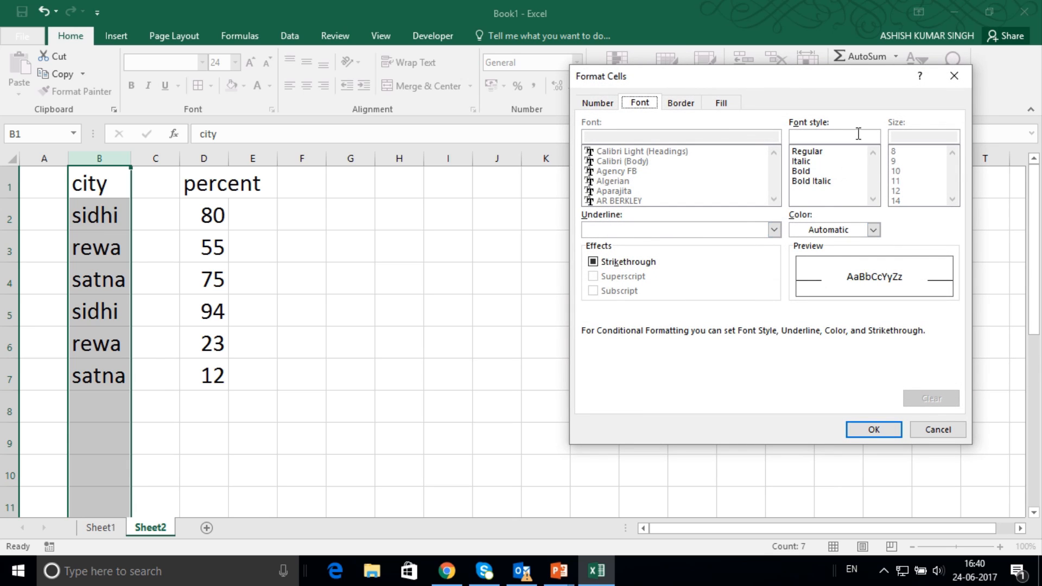
{"action": "left_click", "coordinate": [722, 104]}
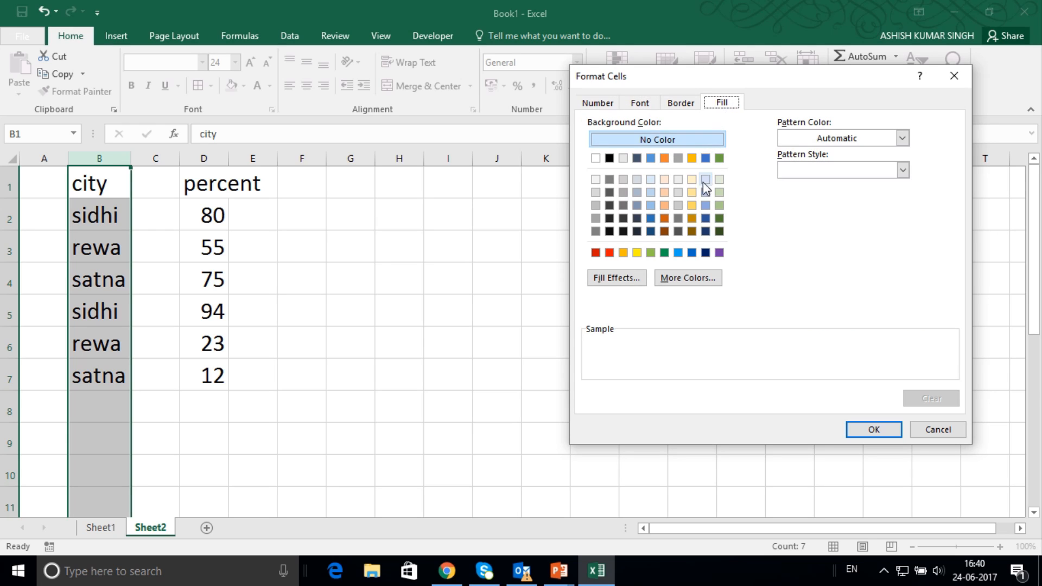
{"action": "left_click", "coordinate": [692, 205]}
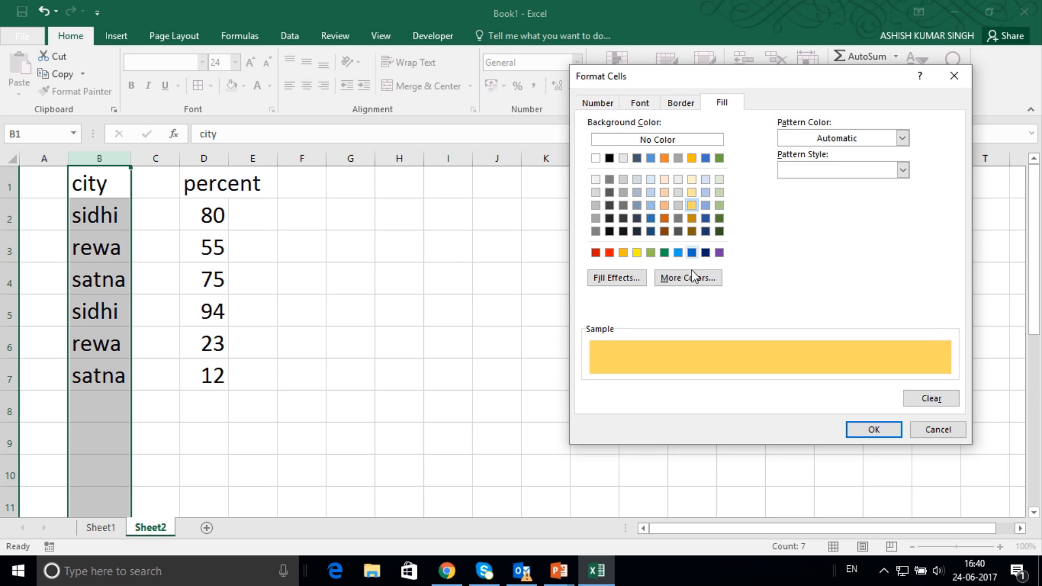
{"action": "left_click", "coordinate": [651, 218]}
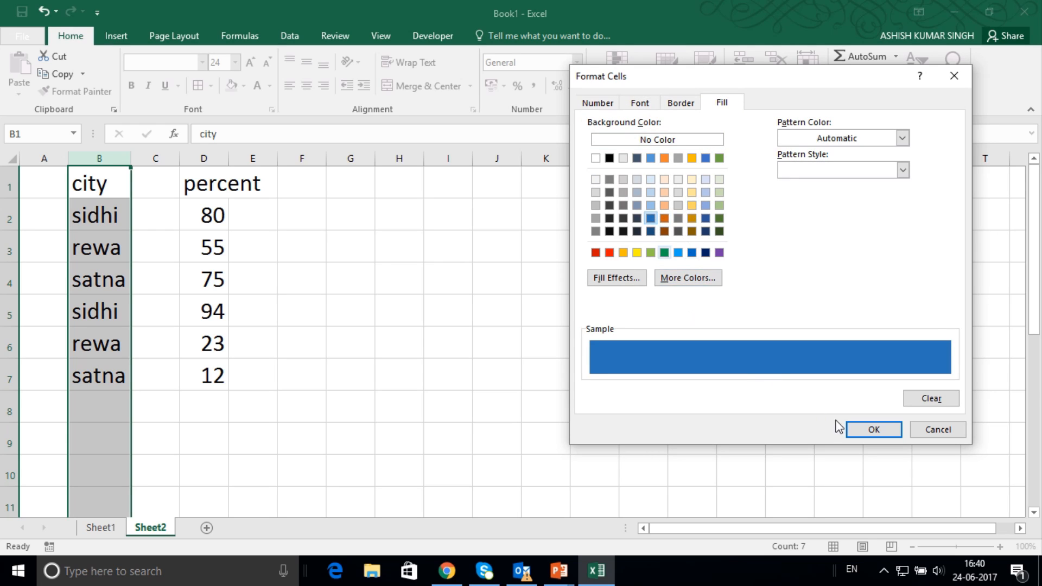
{"action": "left_click", "coordinate": [866, 431]}
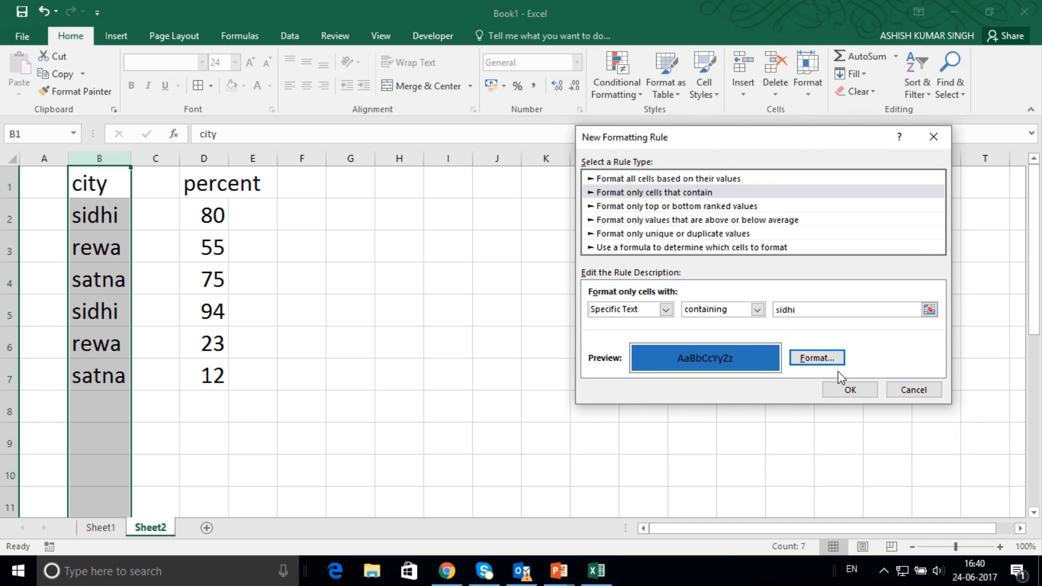
Save the "sidhi" rule, apply it to column B and close the rules manager.
{"action": "left_click", "coordinate": [851, 393]}
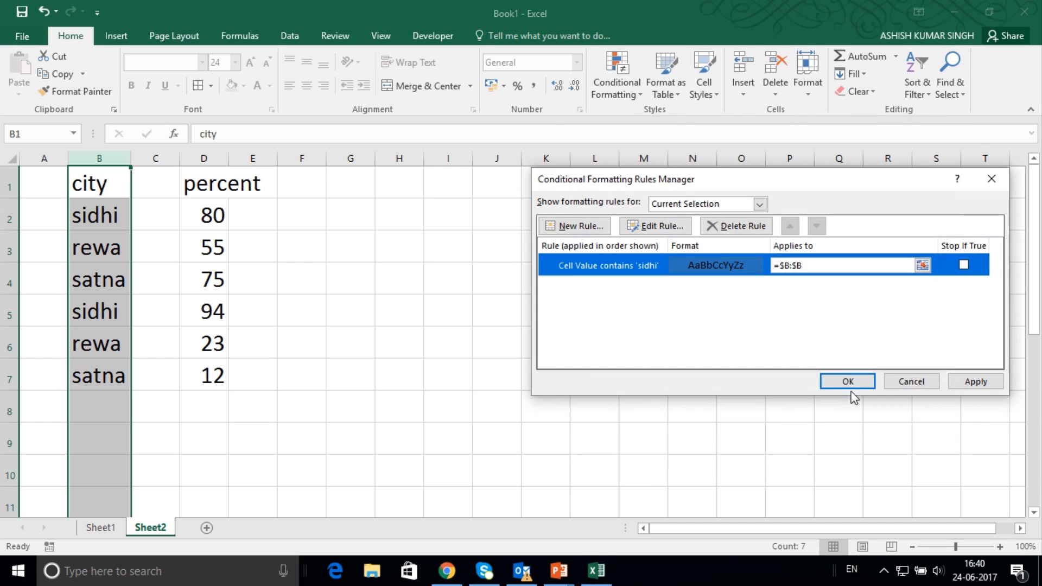
{"action": "left_click", "coordinate": [972, 384]}
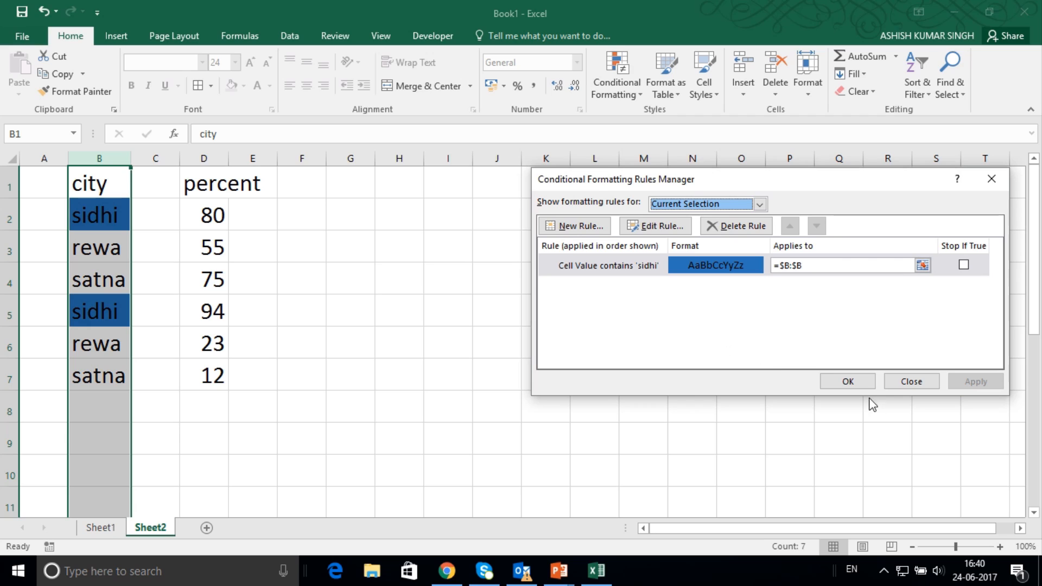
{"action": "left_click", "coordinate": [857, 382]}
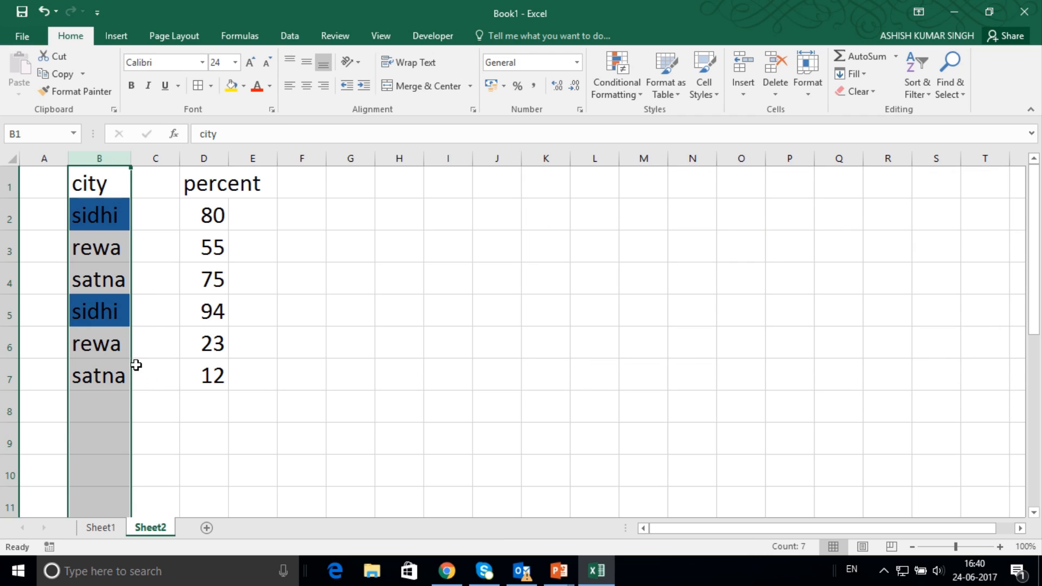
{"action": "left_click", "coordinate": [109, 407]}
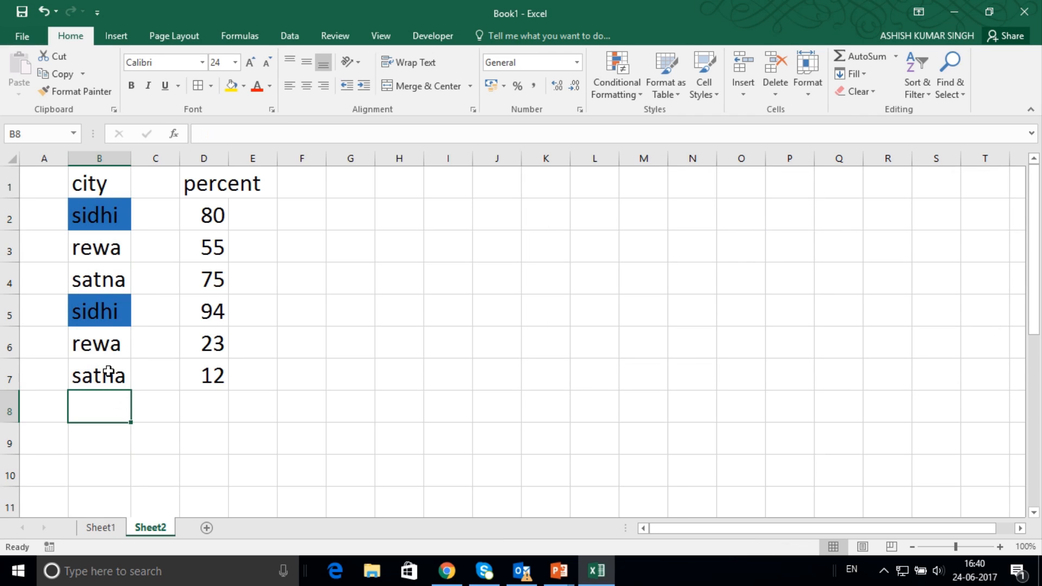
Enter sidhi, rewa, SIDHI and sidhi in cells B8 to B11 to test the text-based formatting rule.
{"action": "type", "text": "si"}
{"action": "key", "text": "Return"}
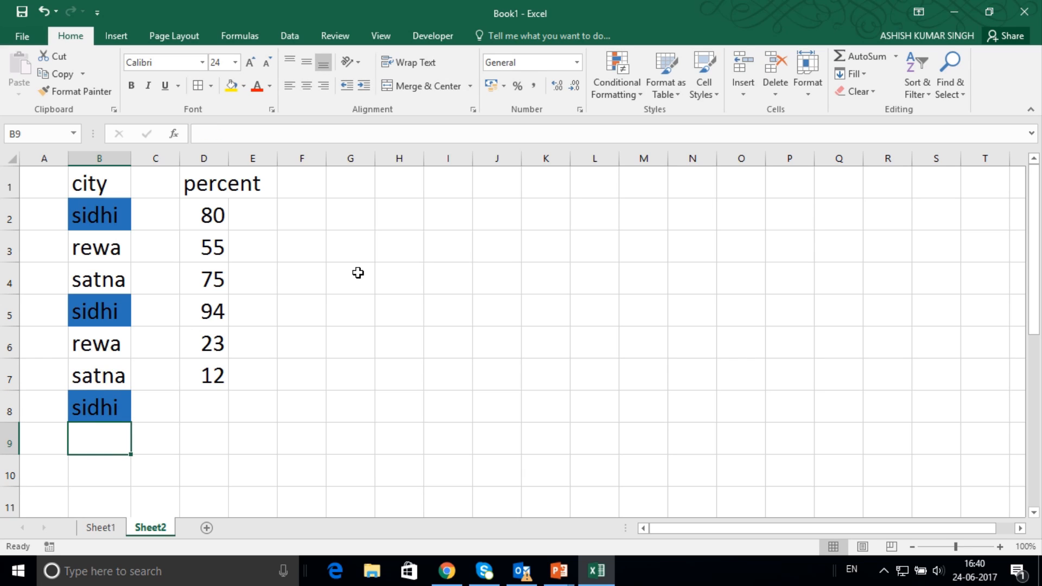
{"action": "type", "text": "r"}
{"action": "key", "text": "Return"}
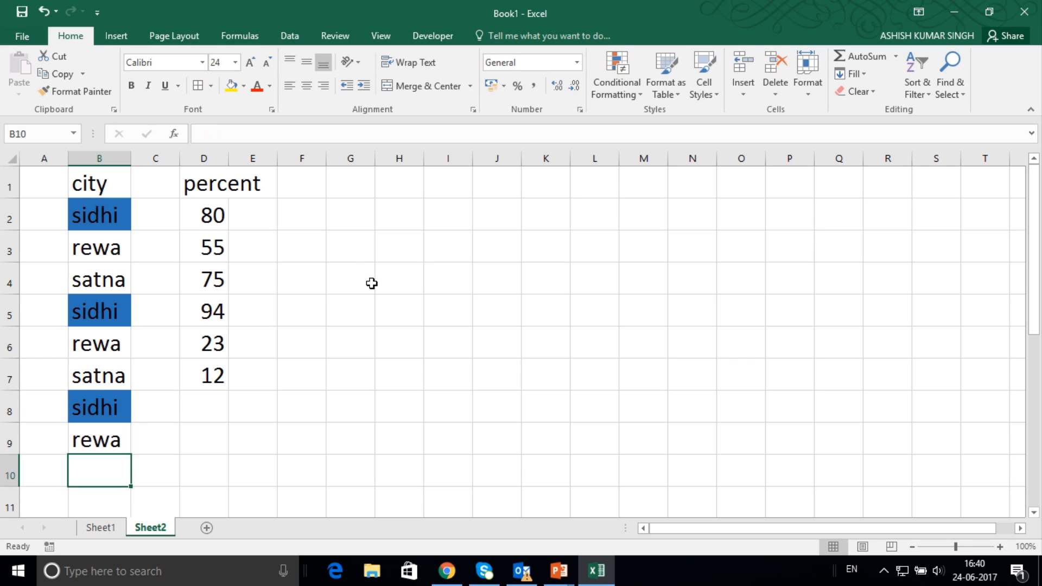
{"action": "type", "text": "SIDHI"}
{"action": "key", "text": "Return"}
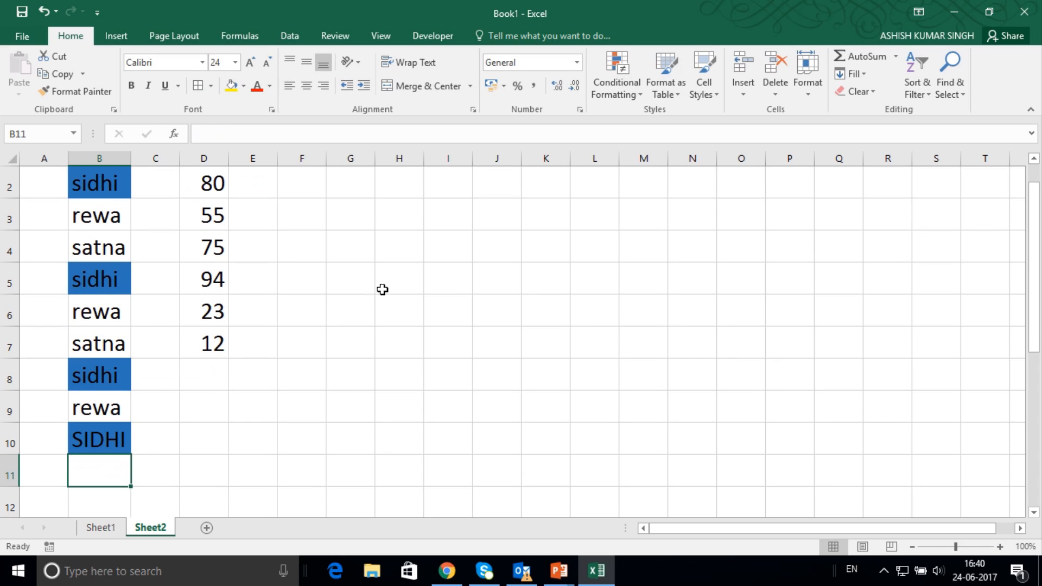
{"action": "type", "text": "s"}
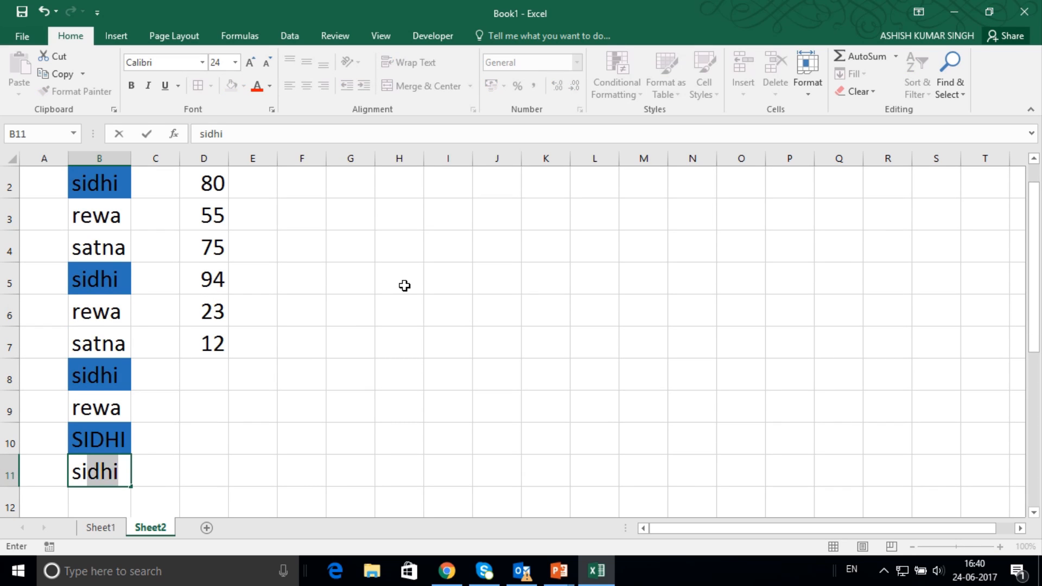
{"action": "key", "text": "BackSpace"}
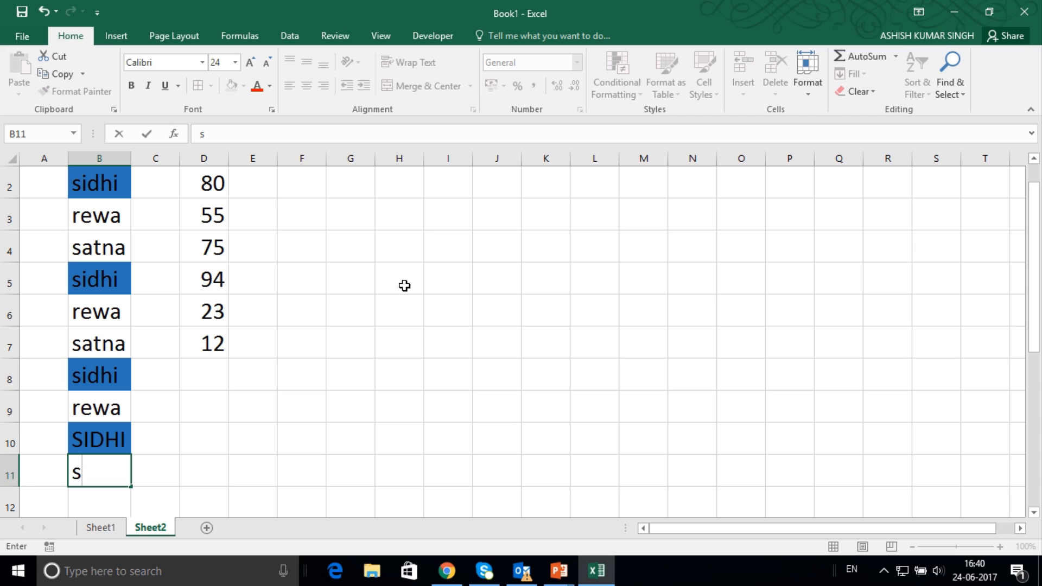
{"action": "type", "text": "I"}
{"action": "key", "text": "Return"}
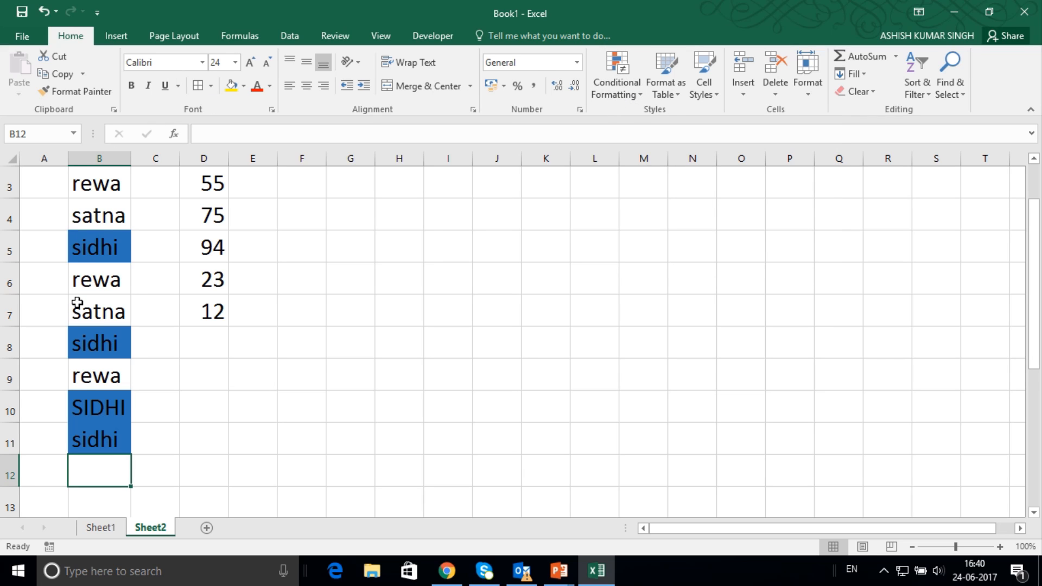
Try formatting B1:E8 as a table without headers in a light orange style, and undo the table conversion.
{"action": "scroll", "coordinate": [77, 302], "scroll_direction": "up", "scroll_amount": 2}
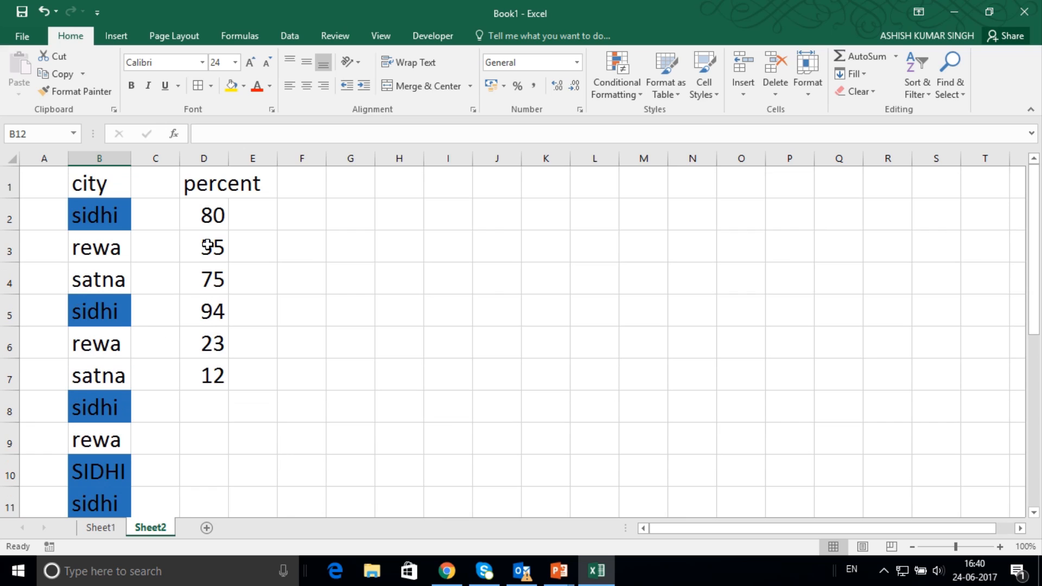
{"action": "left_click_drag", "start_coordinate": [205, 214], "coordinate": [218, 380]}
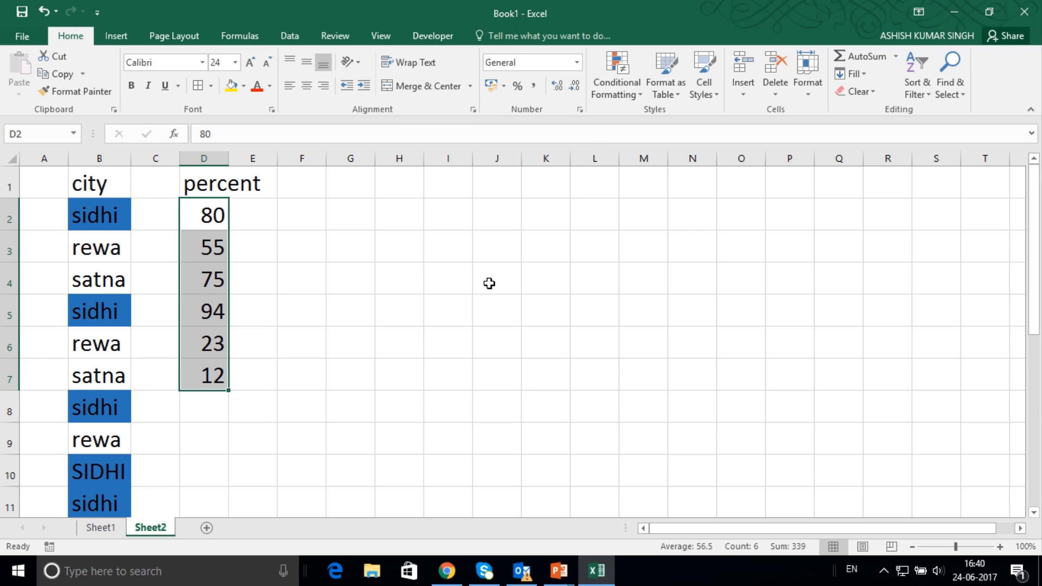
{"action": "left_click_drag", "start_coordinate": [81, 188], "coordinate": [229, 421]}
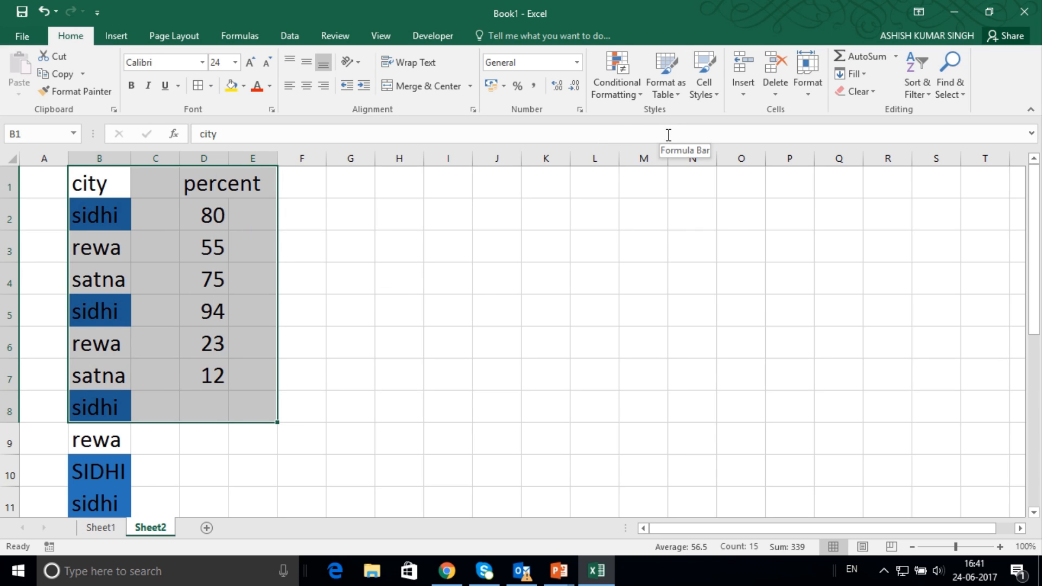
{"action": "left_click", "coordinate": [681, 90]}
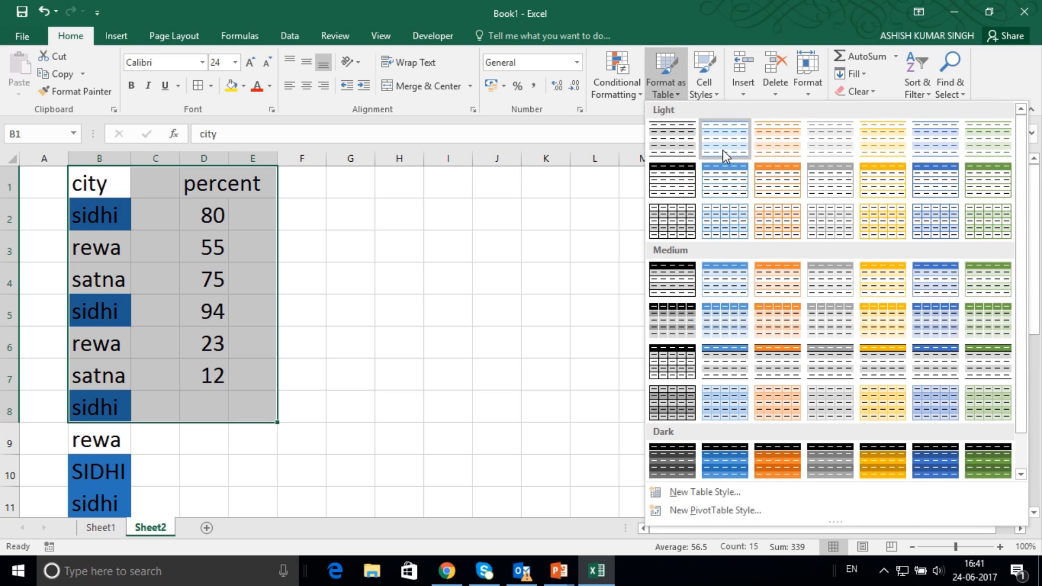
{"action": "left_click", "coordinate": [773, 149]}
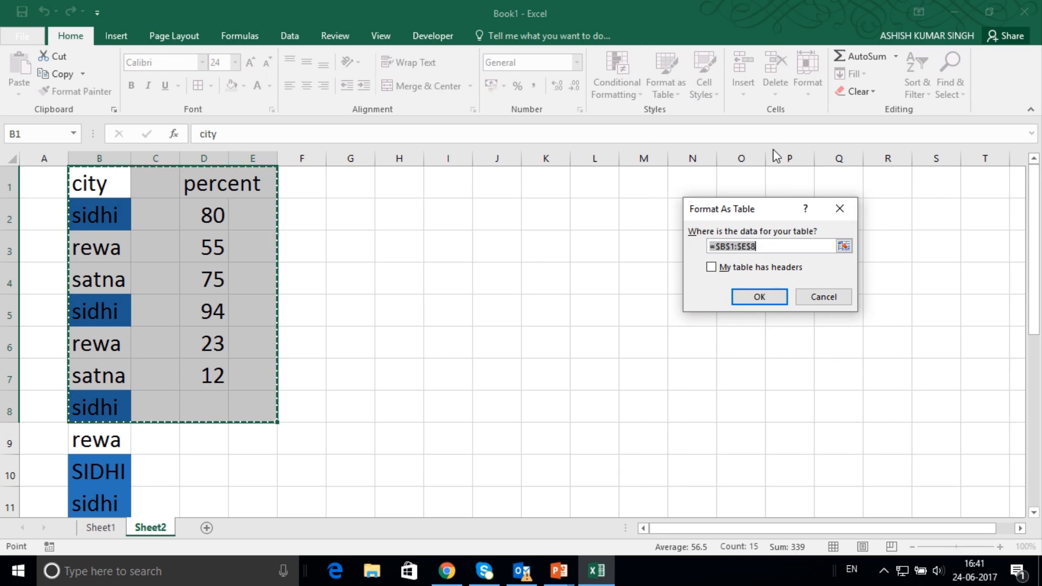
{"action": "left_click", "coordinate": [759, 293]}
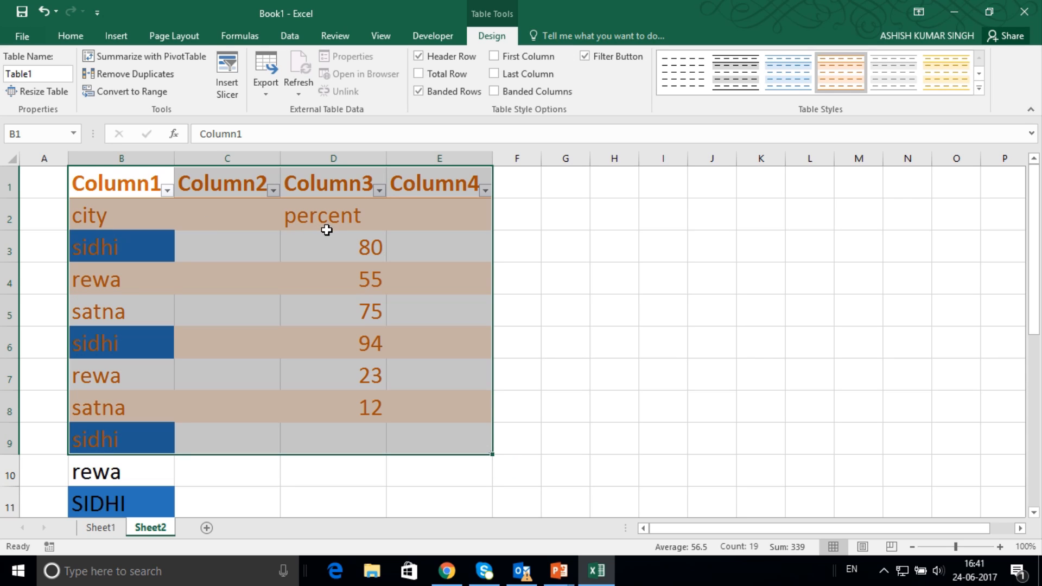
{"action": "left_click", "coordinate": [626, 310]}
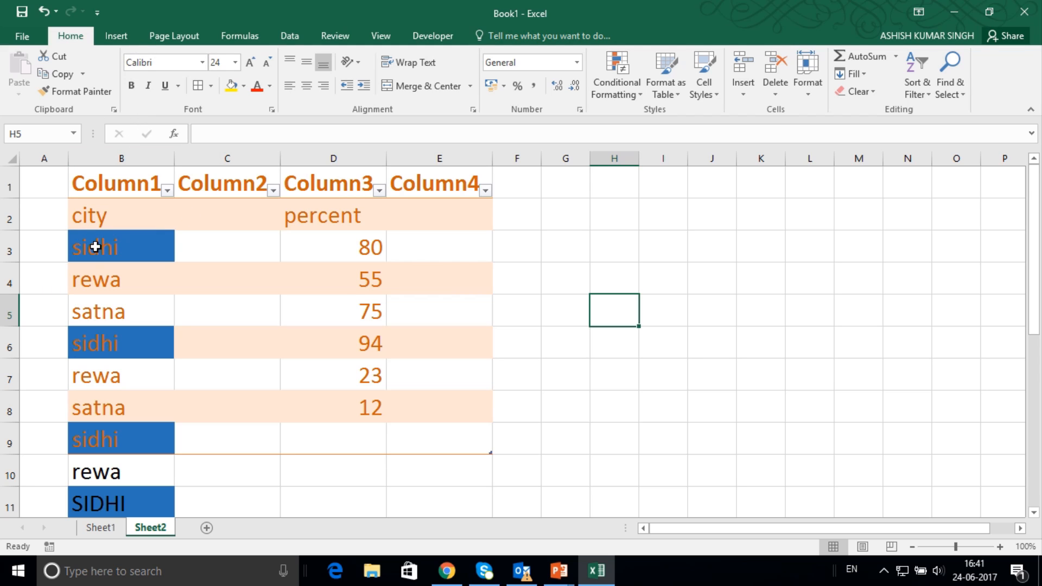
{"action": "key", "text": "ctrl+z"}
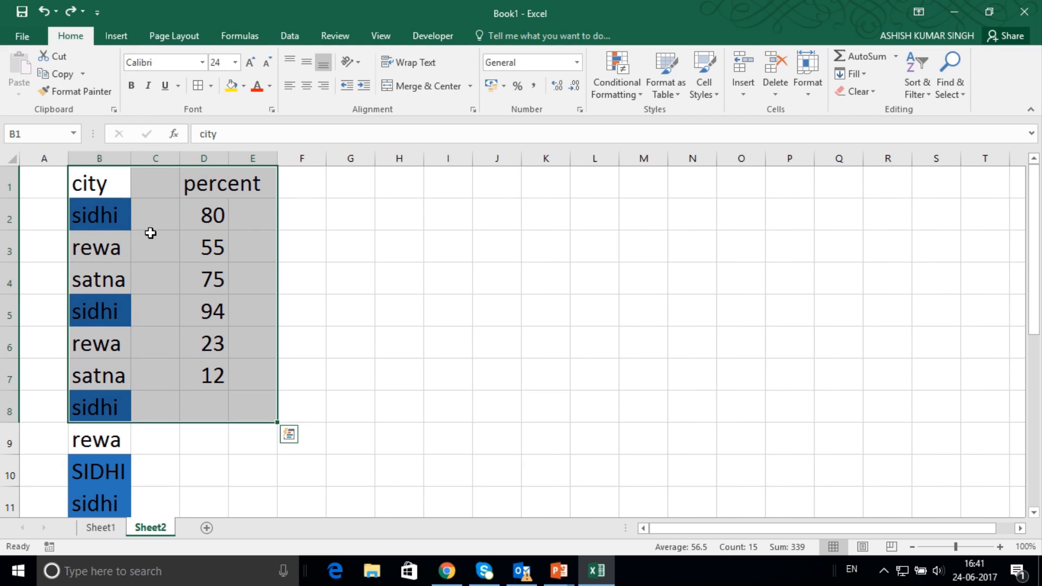
Apply the Input cell style to the selected range B1:E8.
{"action": "left_click", "coordinate": [704, 82]}
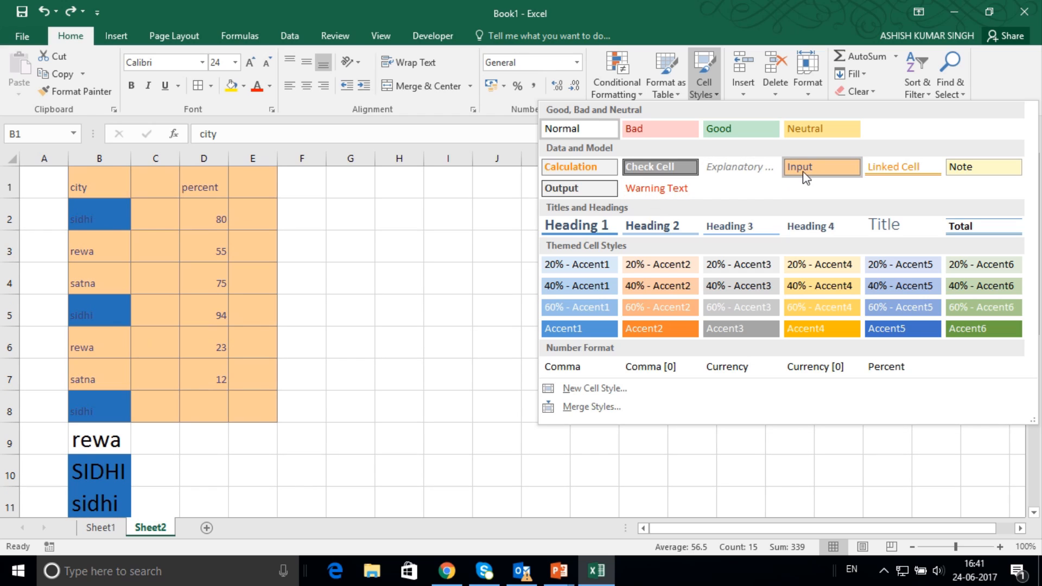
{"action": "left_click", "coordinate": [806, 175]}
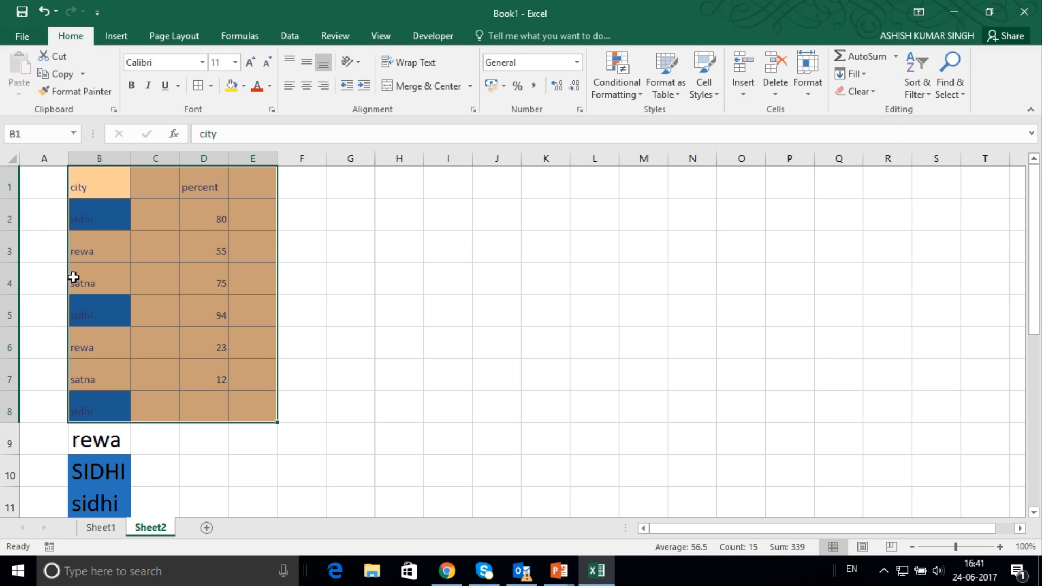
Insert a sheet row above the rewa entry in B3 and a sheet column before the city column.
{"action": "left_click", "coordinate": [79, 250]}
{"action": "left_click", "coordinate": [745, 93]}
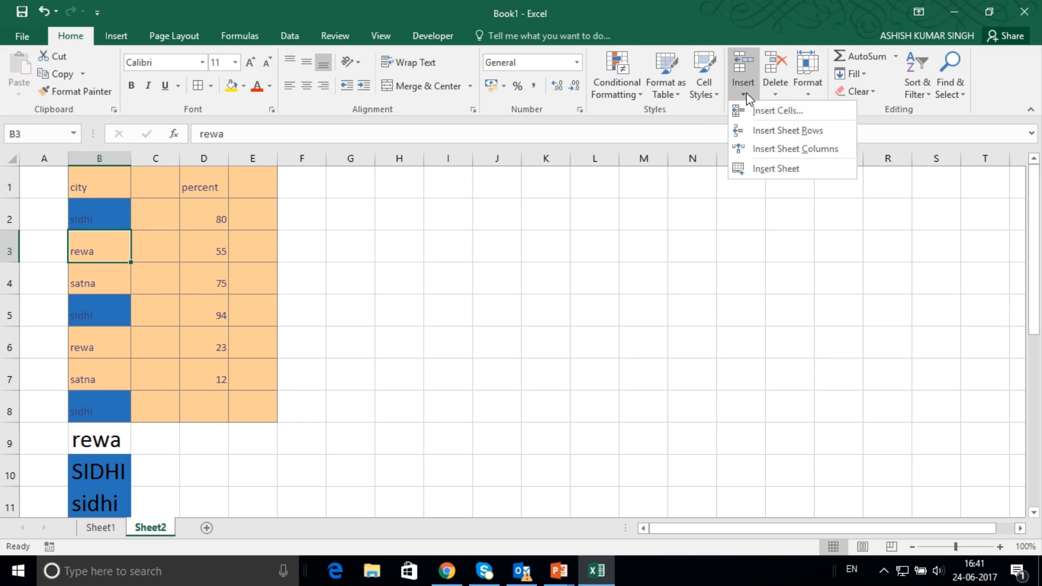
{"action": "left_click", "coordinate": [763, 130]}
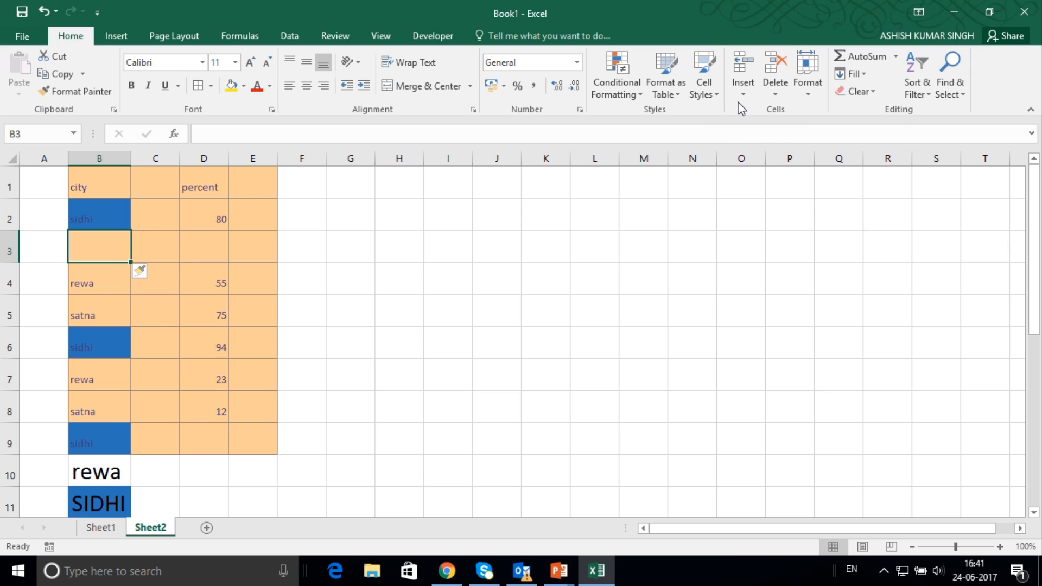
{"action": "left_click", "coordinate": [743, 93]}
{"action": "left_click", "coordinate": [767, 147]}
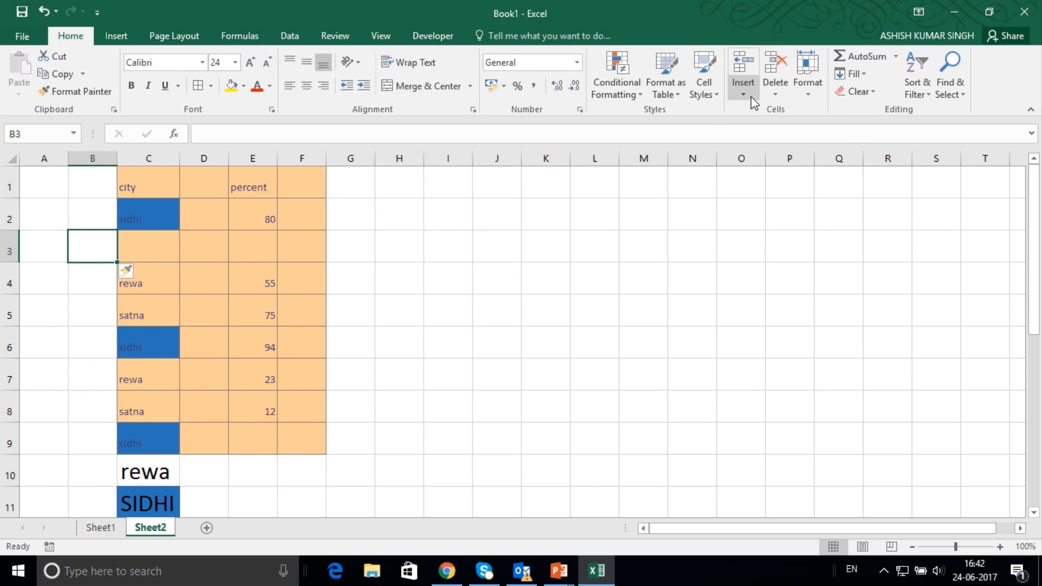
Add two new worksheets to the workbook and return to Sheet2.
{"action": "left_click", "coordinate": [753, 101]}
{"action": "left_click", "coordinate": [770, 170]}
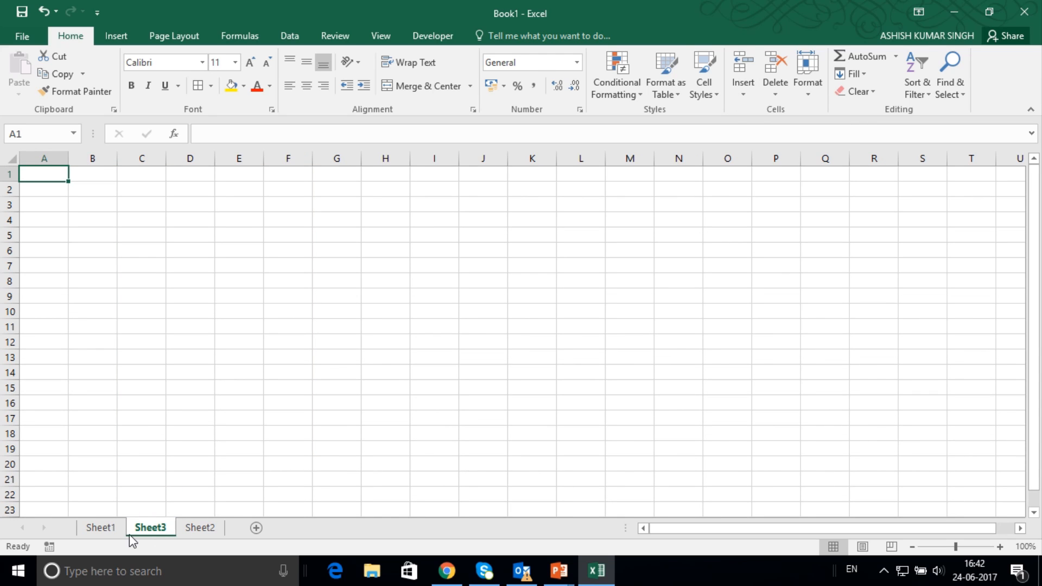
{"action": "left_click", "coordinate": [258, 529]}
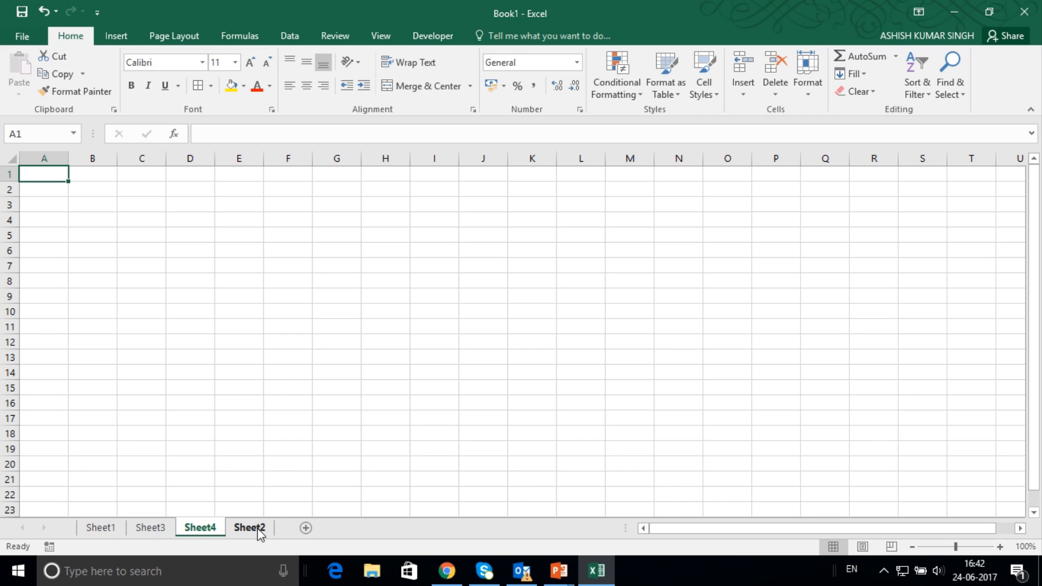
{"action": "left_click", "coordinate": [250, 528]}
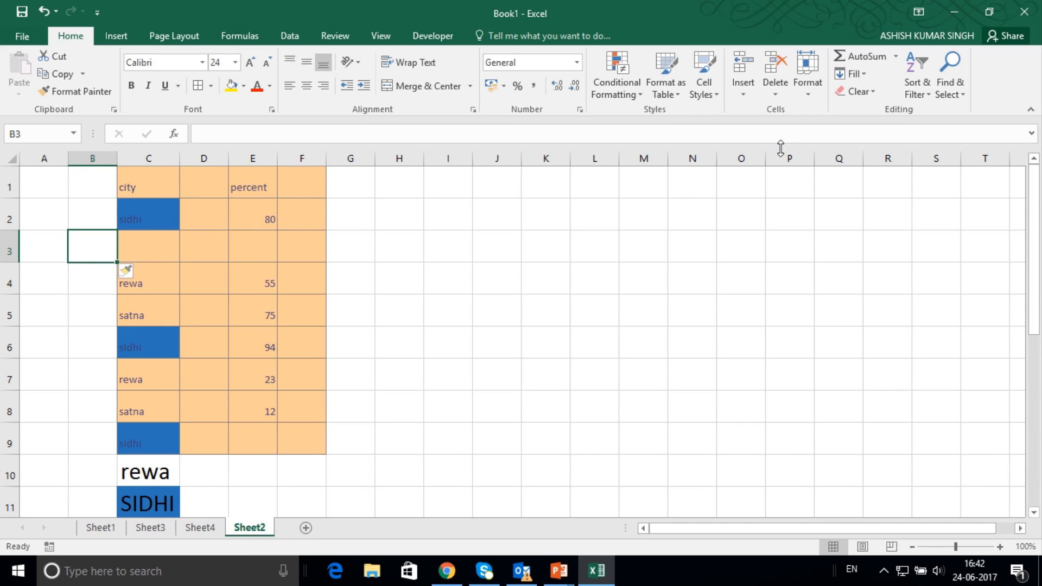
Delete the sheet row of the sidhi entry in C2 and the sheet column holding the percent values.
{"action": "left_click", "coordinate": [154, 223]}
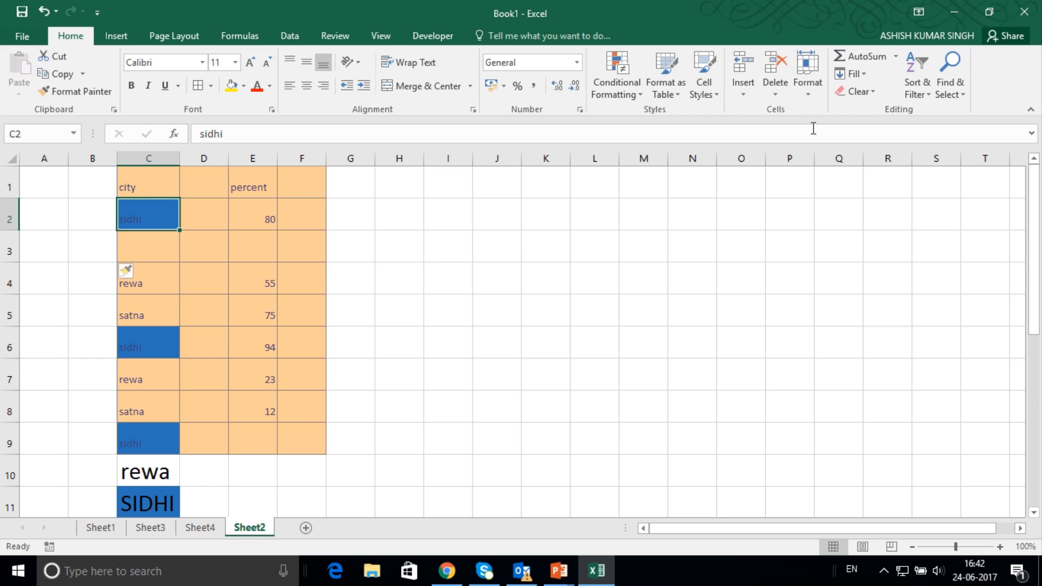
{"action": "left_click", "coordinate": [776, 95]}
{"action": "left_click", "coordinate": [792, 132]}
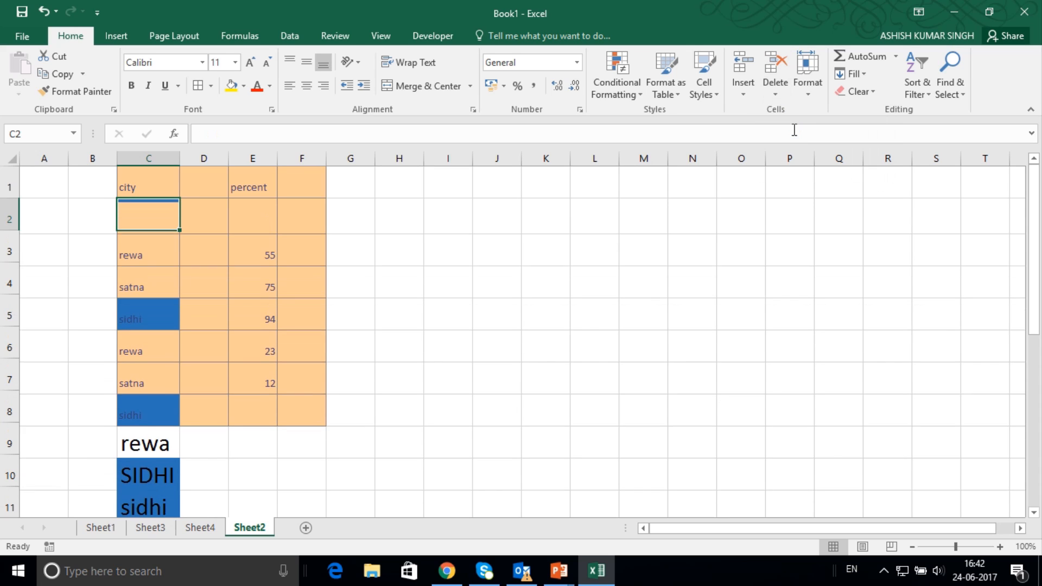
{"action": "left_click", "coordinate": [248, 221]}
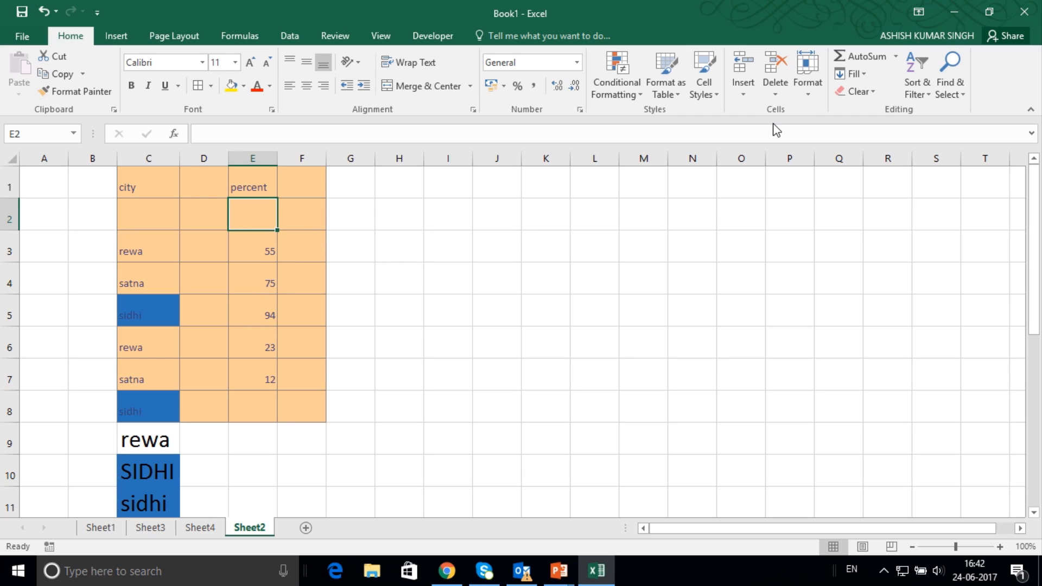
{"action": "left_click", "coordinate": [775, 95]}
{"action": "left_click", "coordinate": [792, 144]}
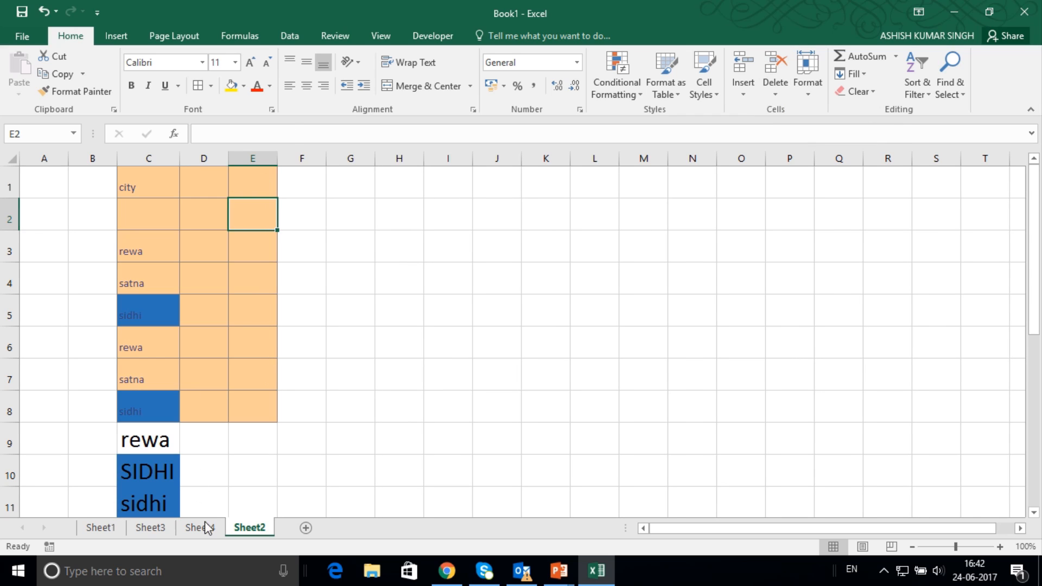
Permanently delete Sheet2 and open Sheet1.
{"action": "left_click", "coordinate": [775, 87]}
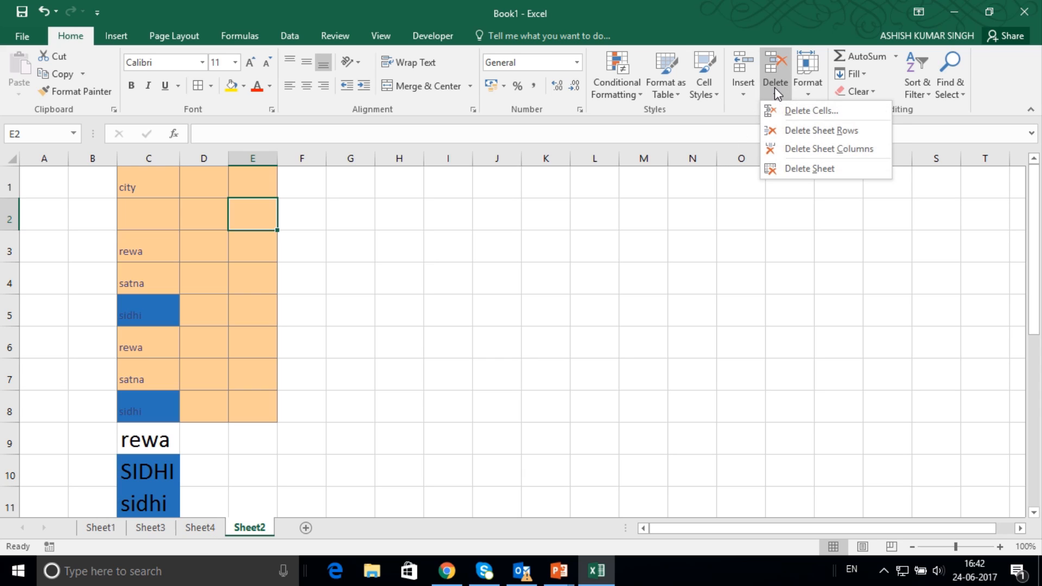
{"action": "left_click", "coordinate": [794, 169]}
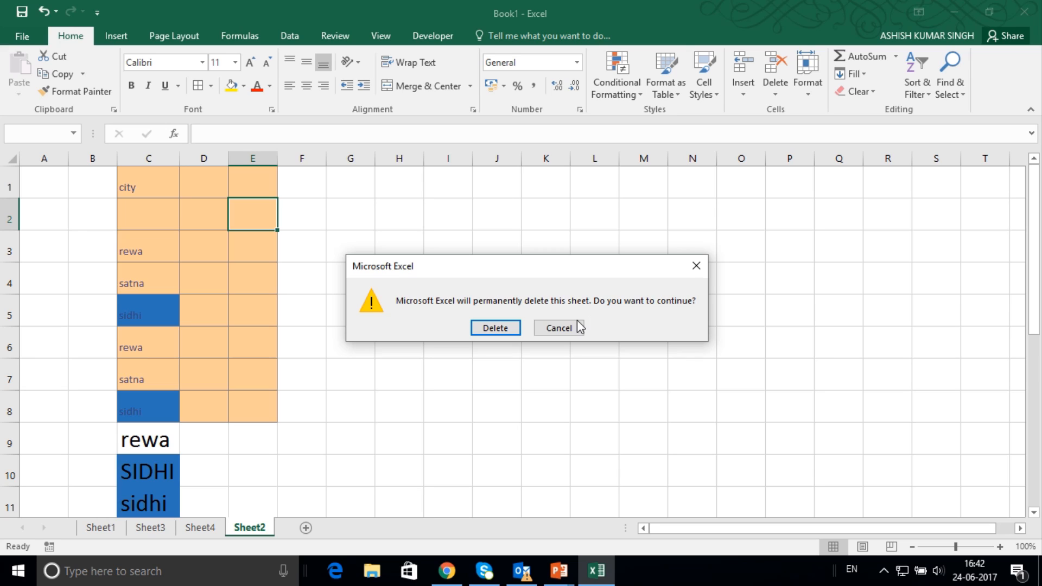
{"action": "left_click", "coordinate": [495, 328]}
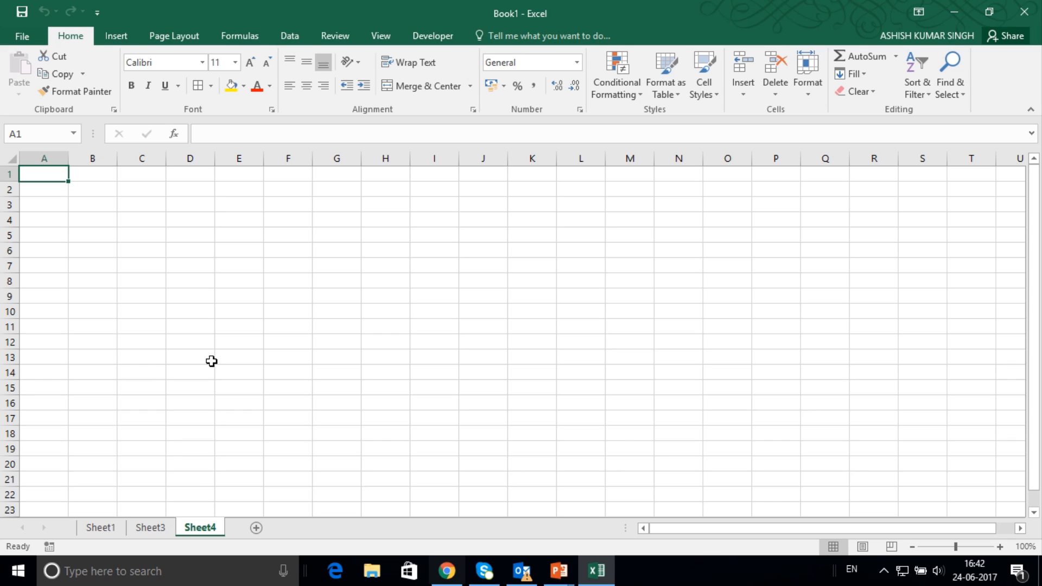
{"action": "left_click", "coordinate": [151, 527]}
{"action": "left_click", "coordinate": [101, 527]}
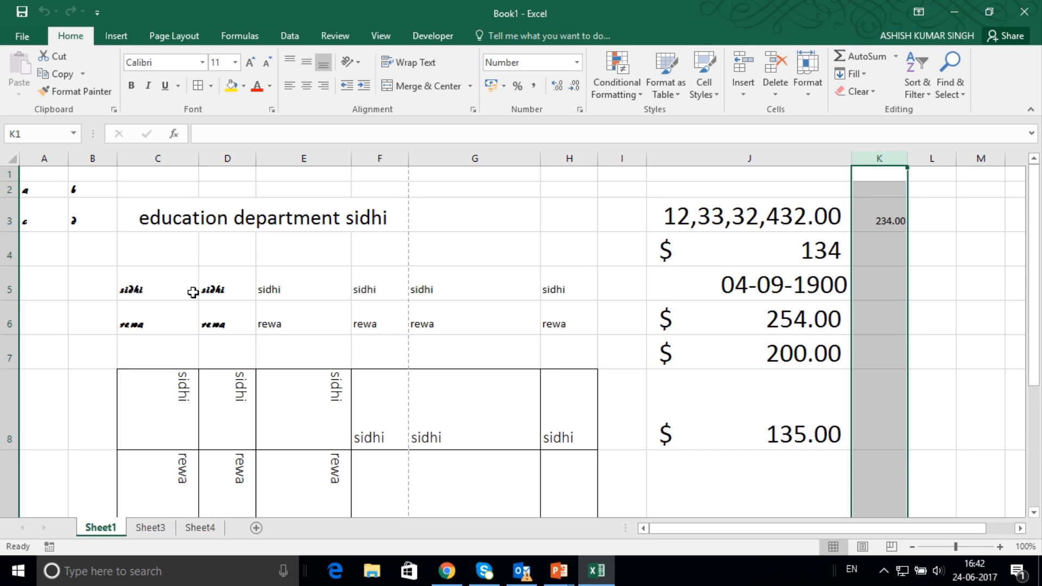
Try clearing everything, contents and formats, from the text block starting at C3 and spanning columns C to H, and undo it.
{"action": "left_click_drag", "start_coordinate": [170, 225], "coordinate": [563, 449]}
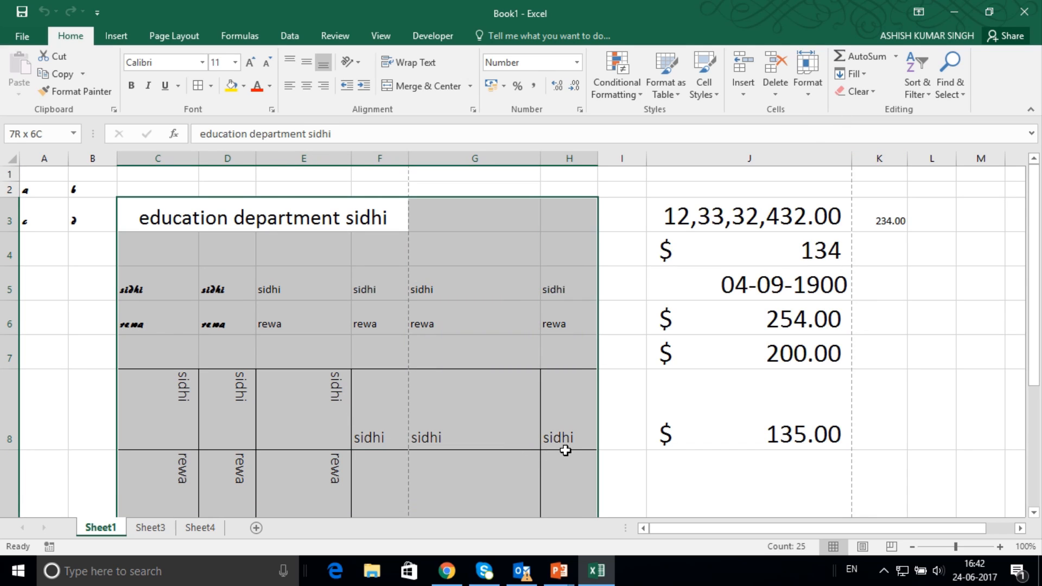
{"action": "left_click", "coordinate": [875, 90]}
{"action": "left_click", "coordinate": [879, 109]}
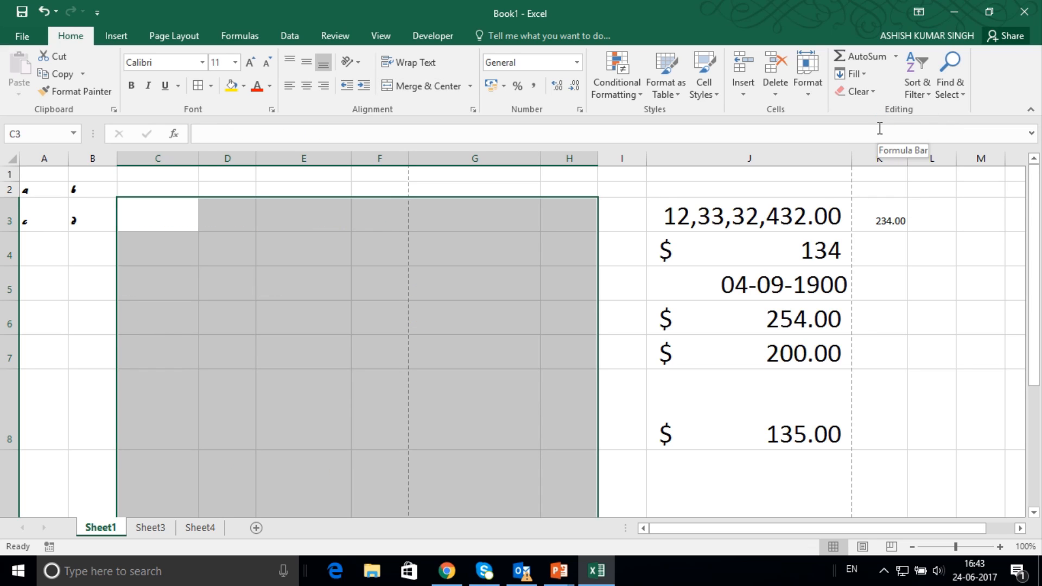
{"action": "key", "text": "ctrl+z"}
Try clearing only the formats of the selected text block in columns C to H, and undo it.
{"action": "left_click", "coordinate": [860, 92]}
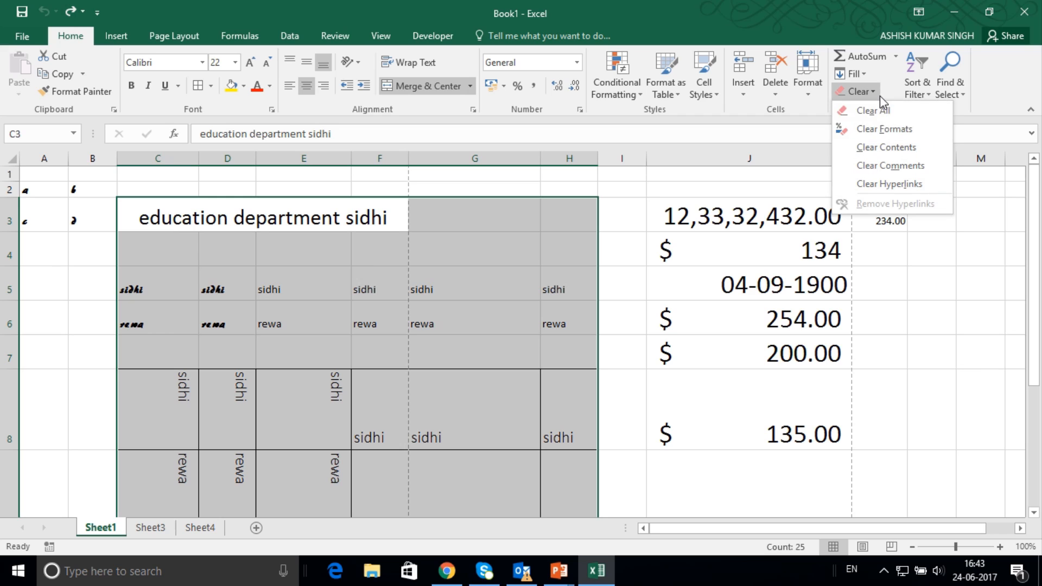
{"action": "left_click", "coordinate": [884, 129]}
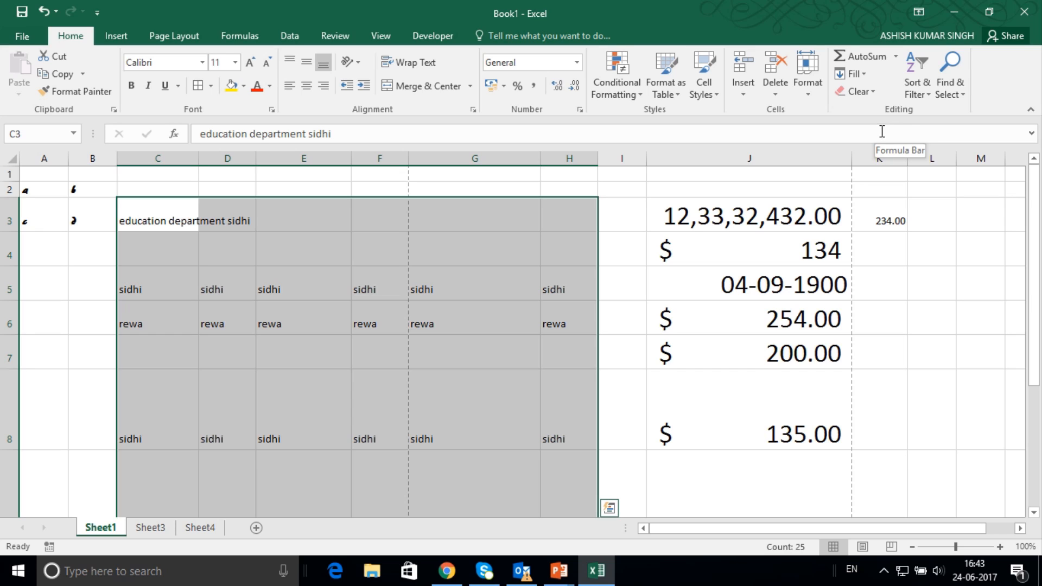
{"action": "key", "text": "ctrl+z"}
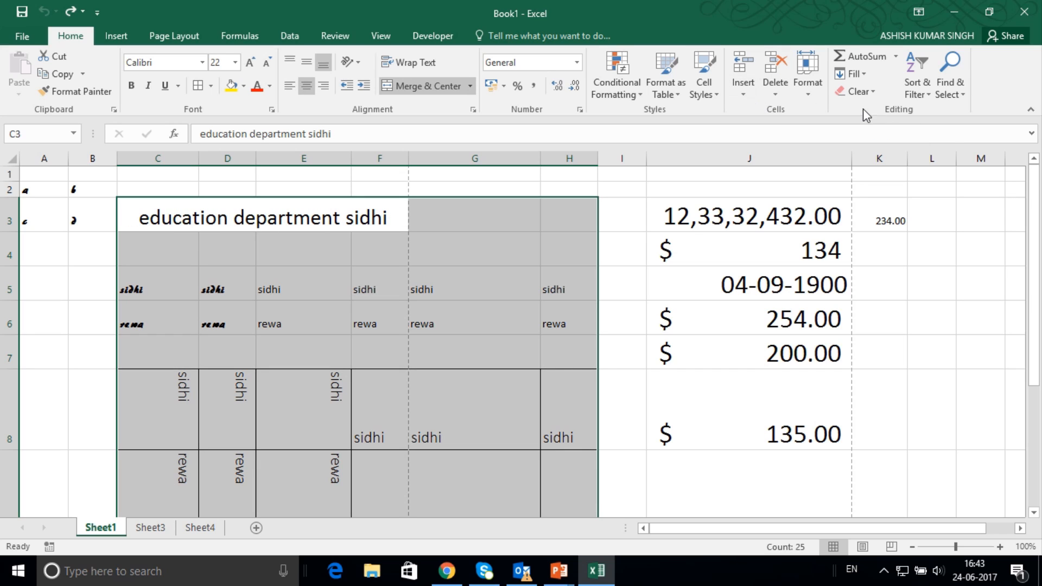
Try clearing only the contents of the selected block in columns C to H, test C5 with the entry SSDDAS, and undo both.
{"action": "left_click", "coordinate": [869, 93]}
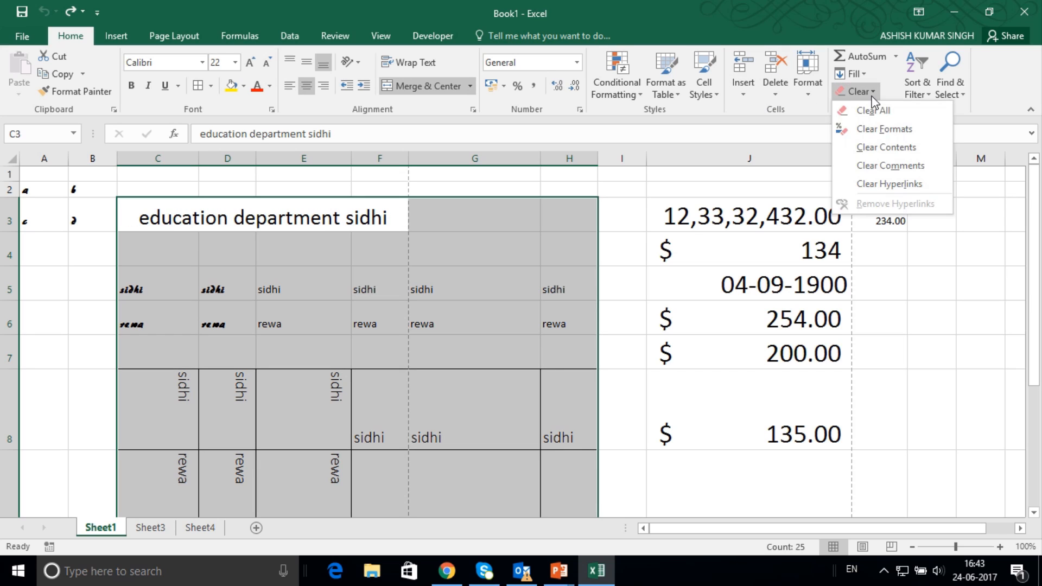
{"action": "left_click", "coordinate": [881, 156]}
{"action": "left_click", "coordinate": [174, 296]}
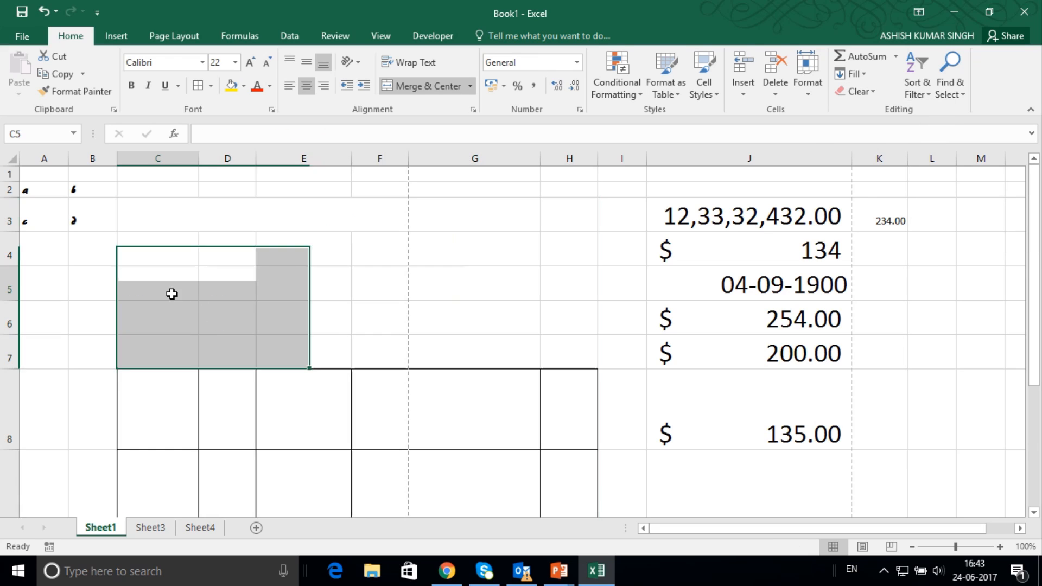
{"action": "type", "text": "SSDDAS"}
{"action": "key", "text": "Return"}
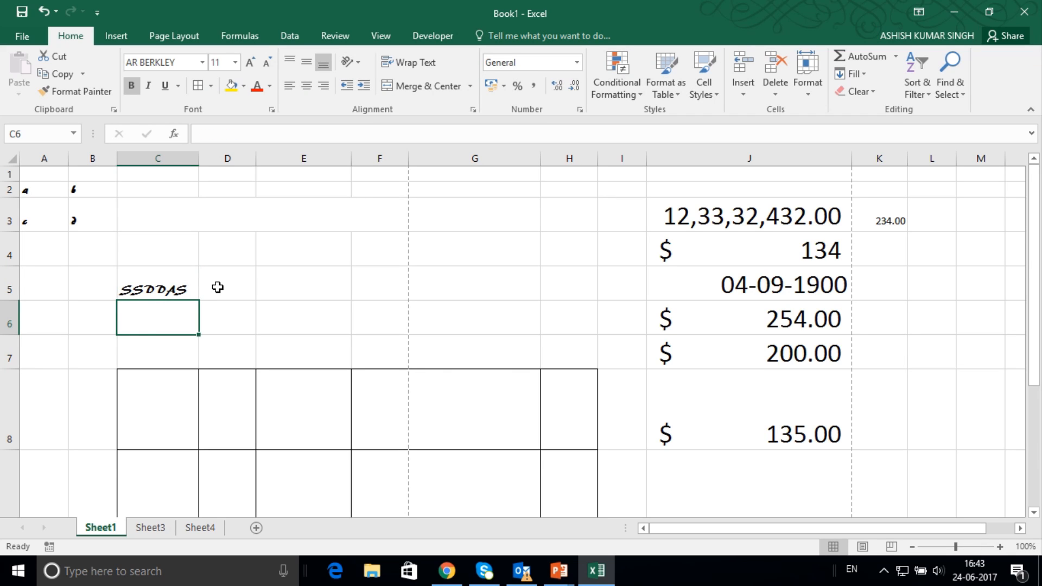
{"action": "key", "text": "ctrl+z"}
{"action": "key", "text": "ctrl+z"}
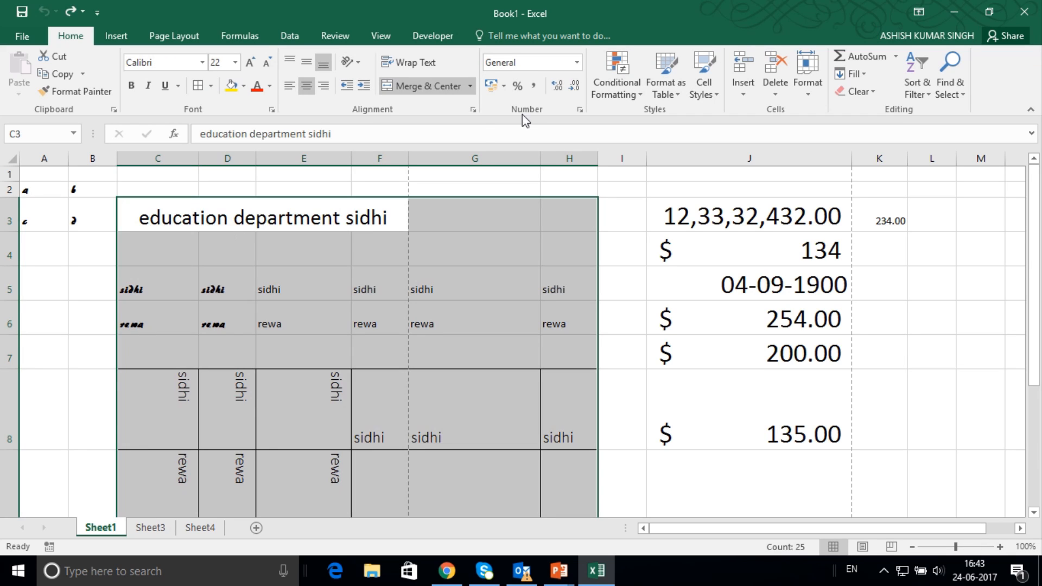
Clear the hyperlinks from the selected text block in columns C to H.
{"action": "left_click", "coordinate": [863, 93]}
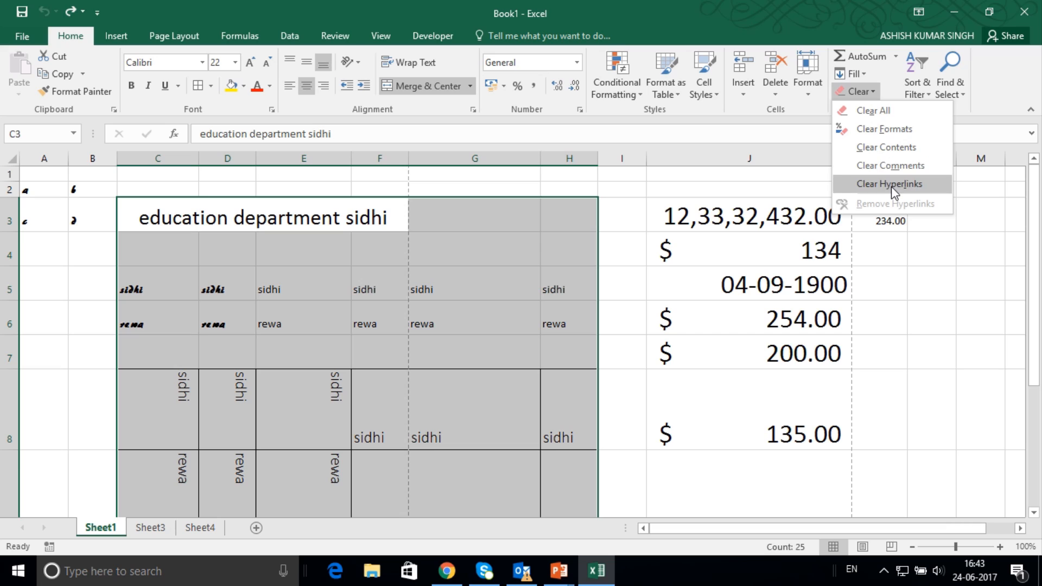
{"action": "left_click", "coordinate": [905, 183]}
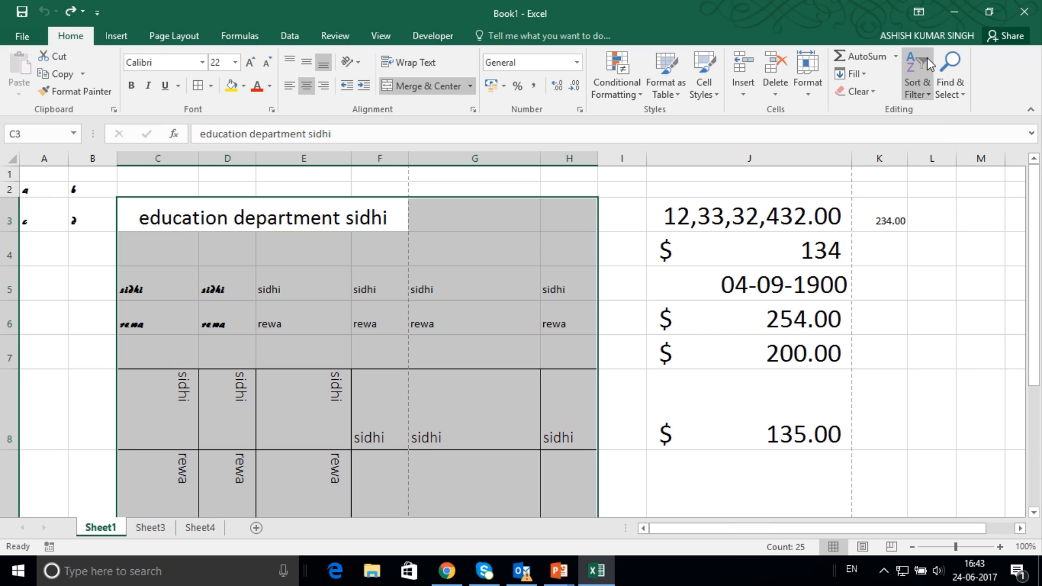